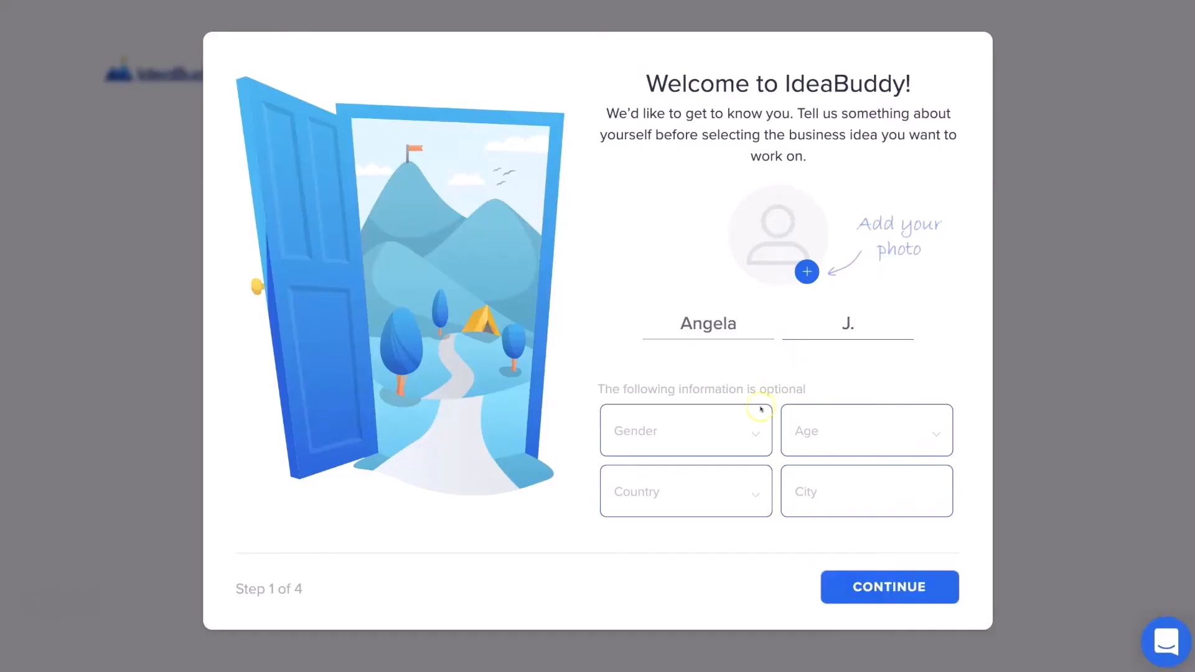
Set the profile's gender to Female and choose Startup / Small business as the type of idea to work on.
click(748, 440)
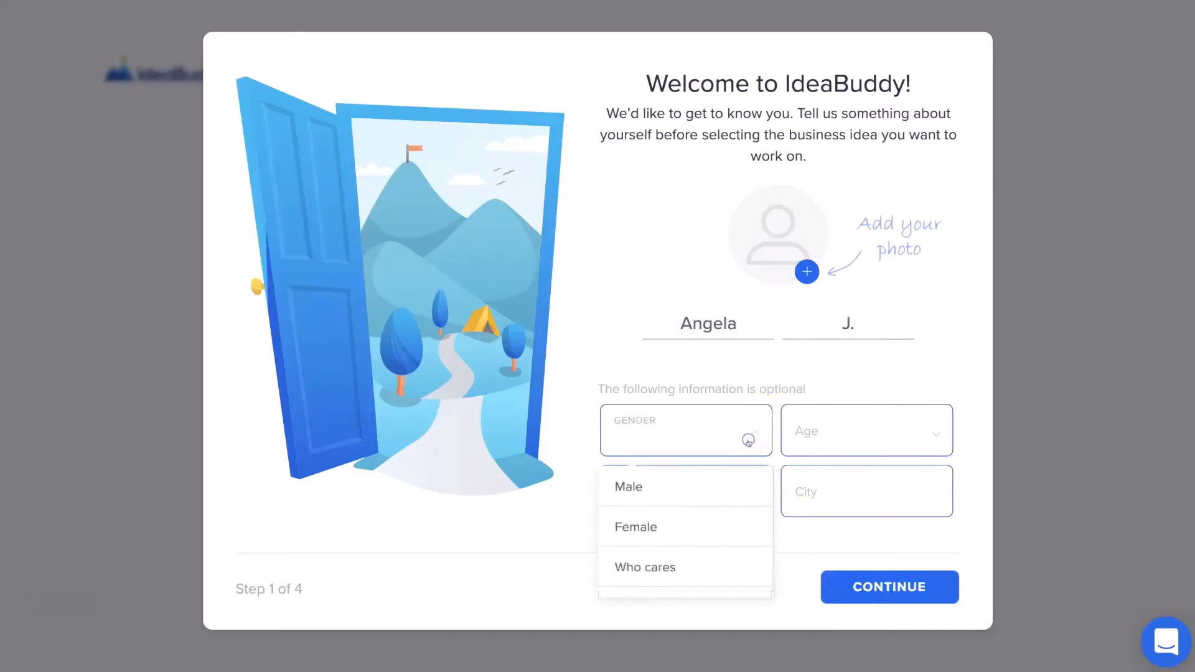
click(711, 521)
click(849, 585)
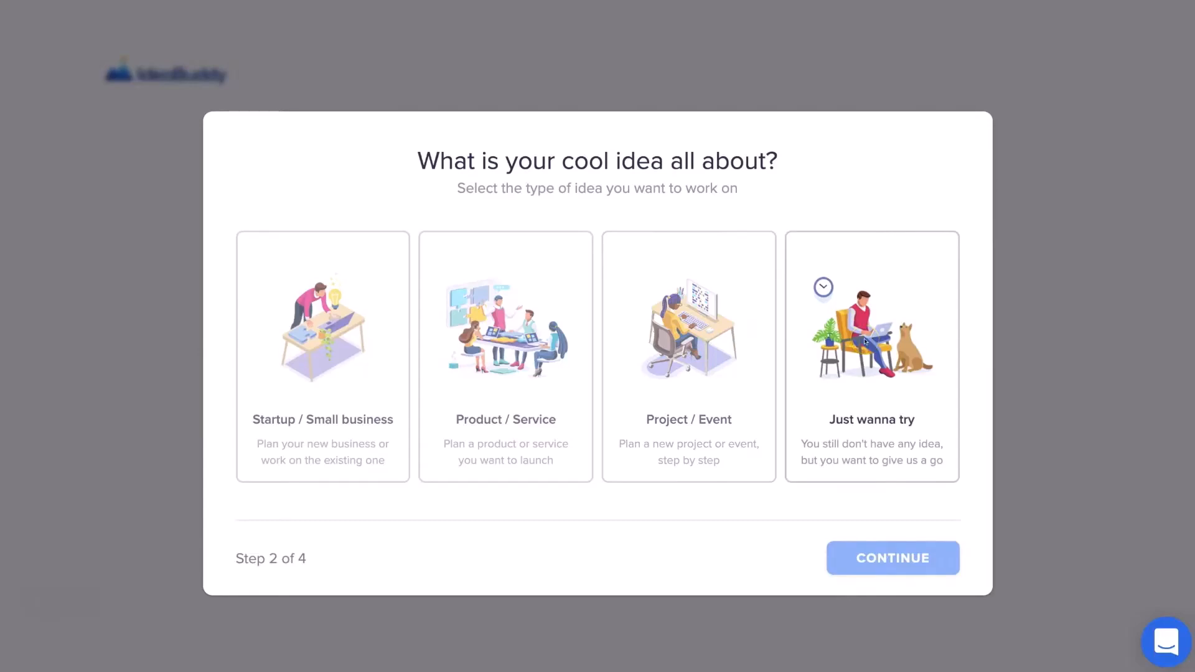
click(345, 337)
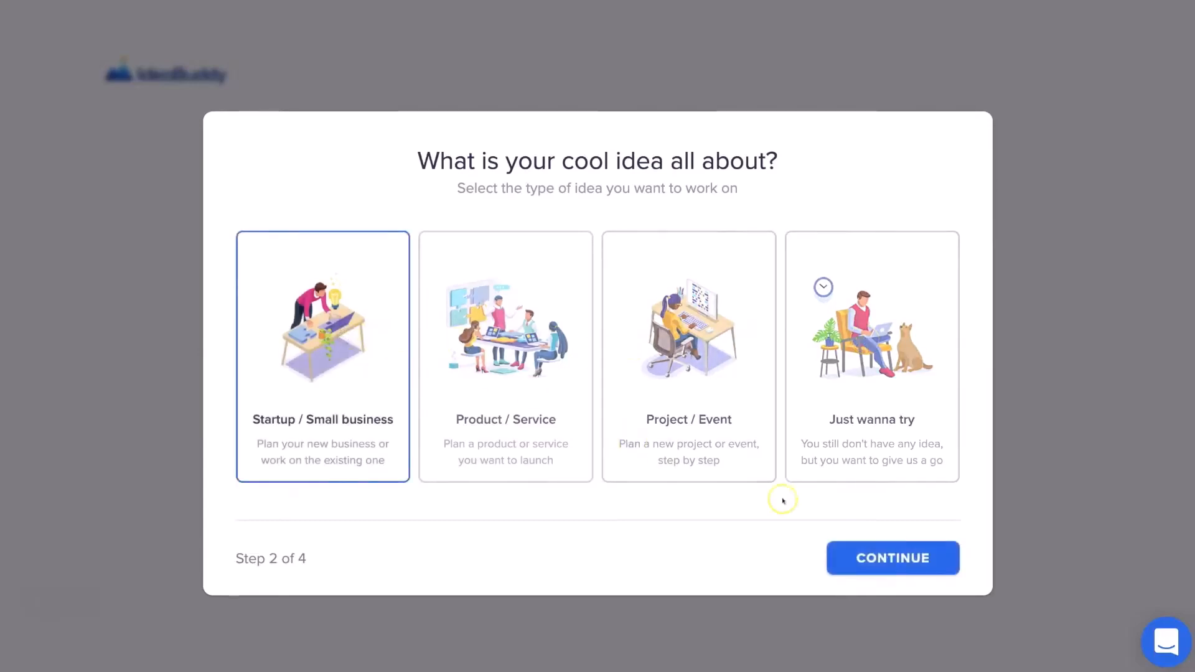
click(890, 559)
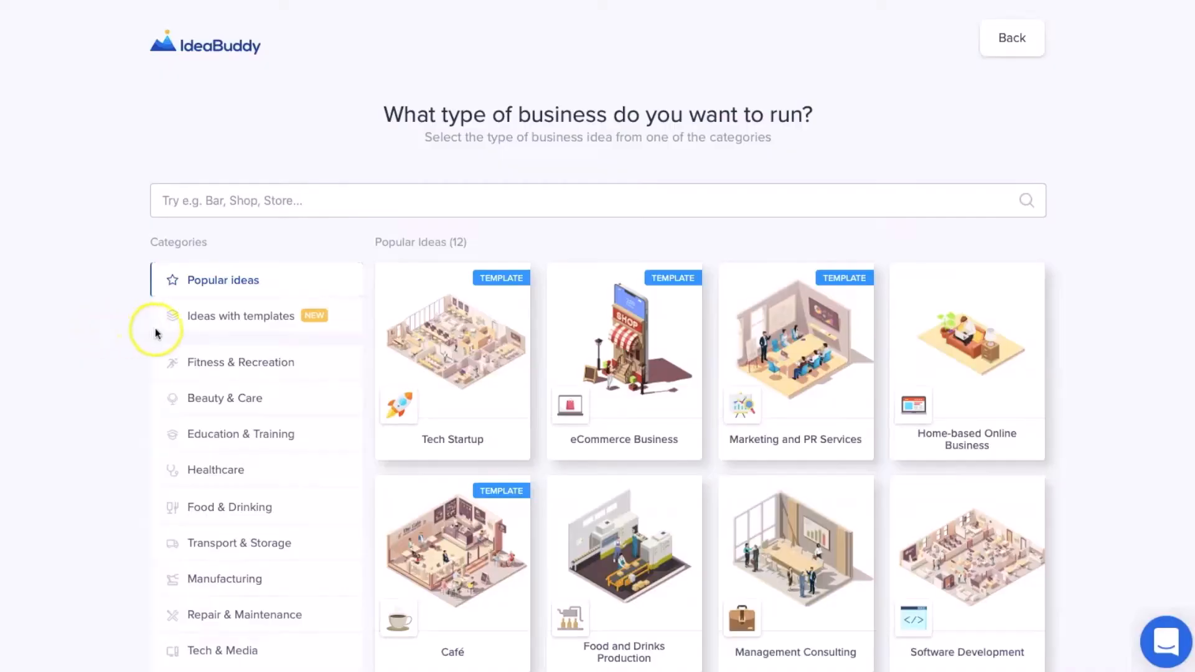
Look through the full list of business categories and the cards under Popular ideas.
scroll(174, 335, down, 2)
scroll(175, 335, down, 2)
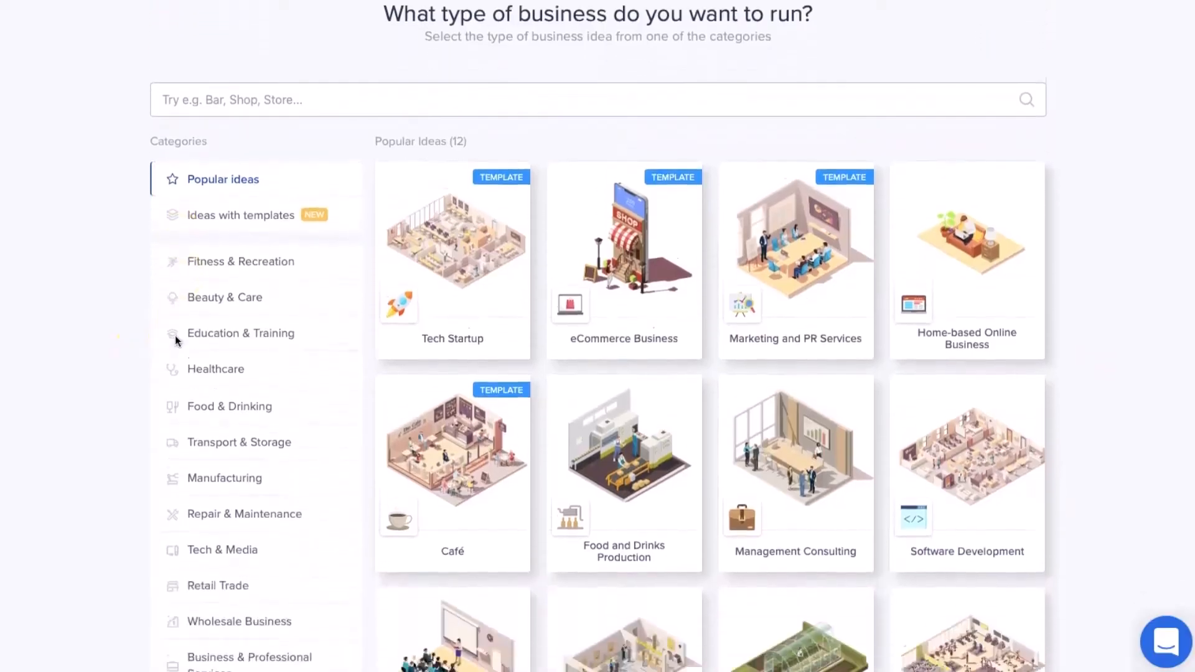
scroll(177, 347, down, 1)
scroll(180, 349, down, 2)
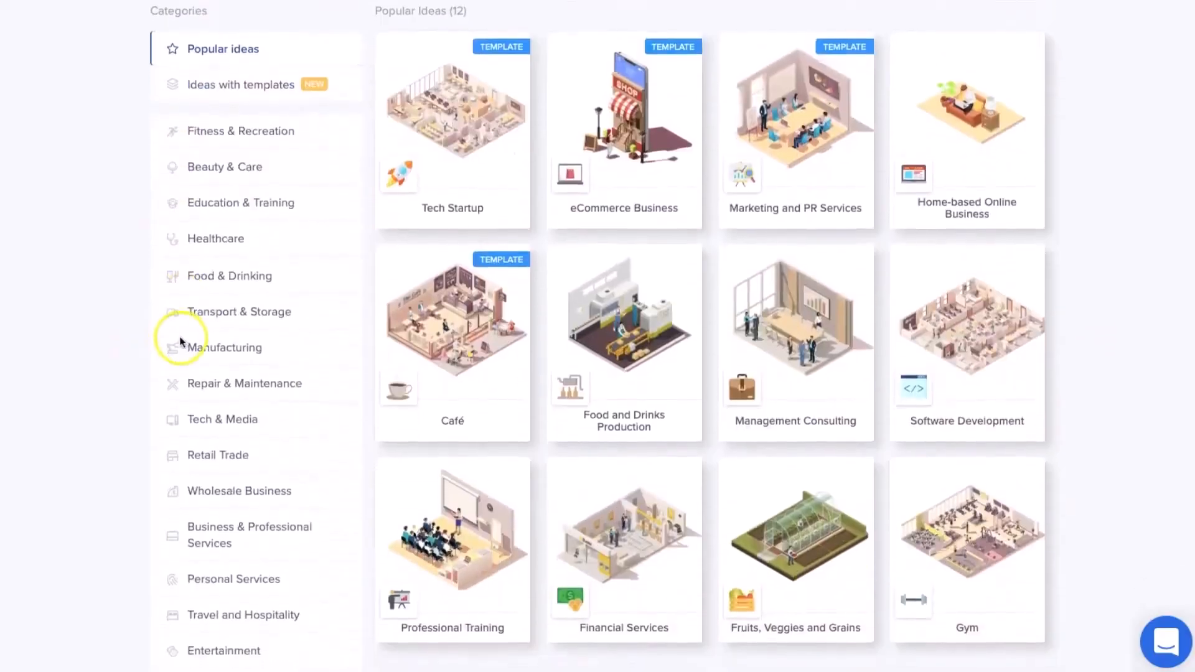
scroll(202, 380, down, 2)
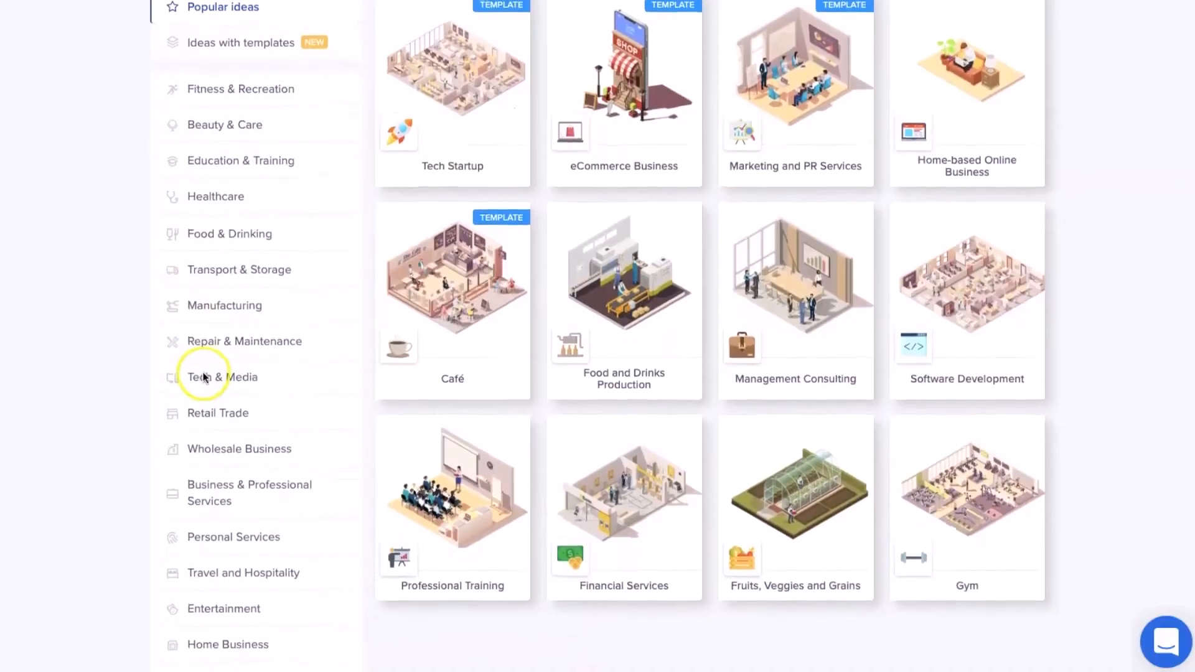
scroll(215, 475, down, 2)
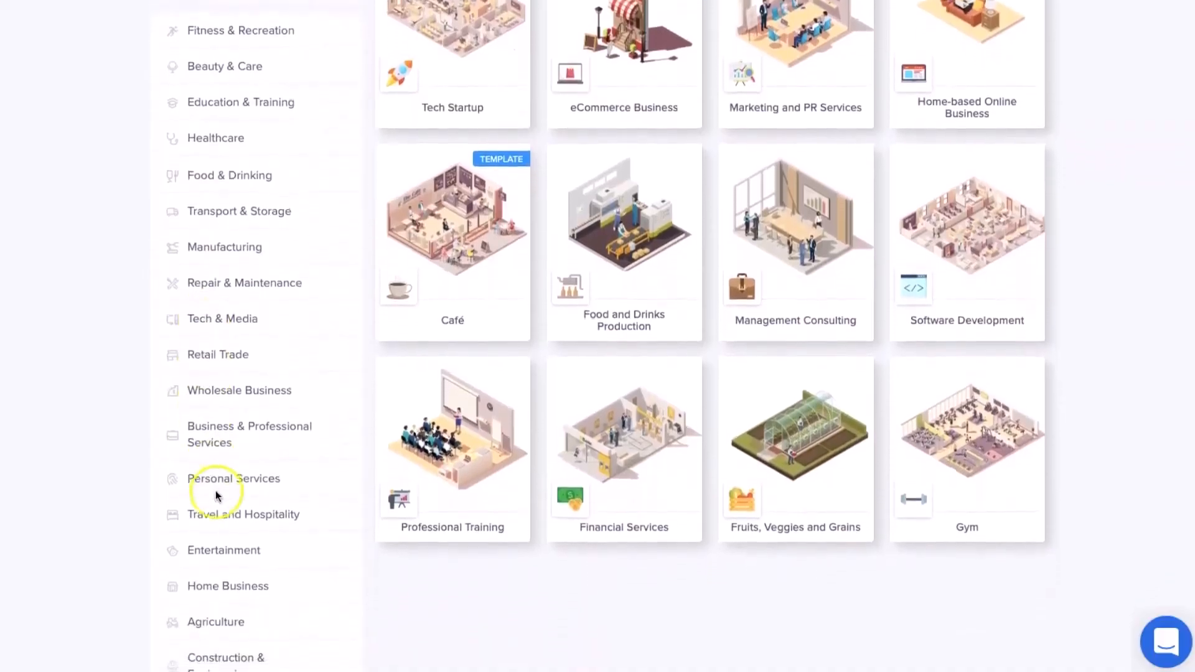
scroll(234, 541, down, 1)
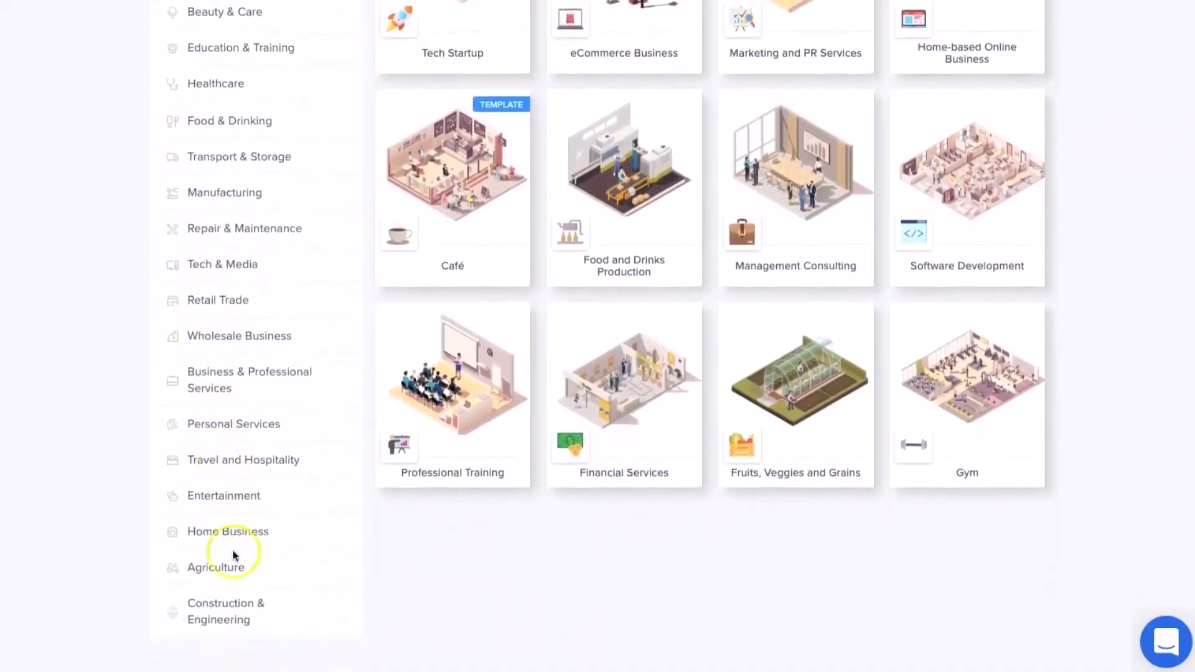
scroll(259, 608, down, 1)
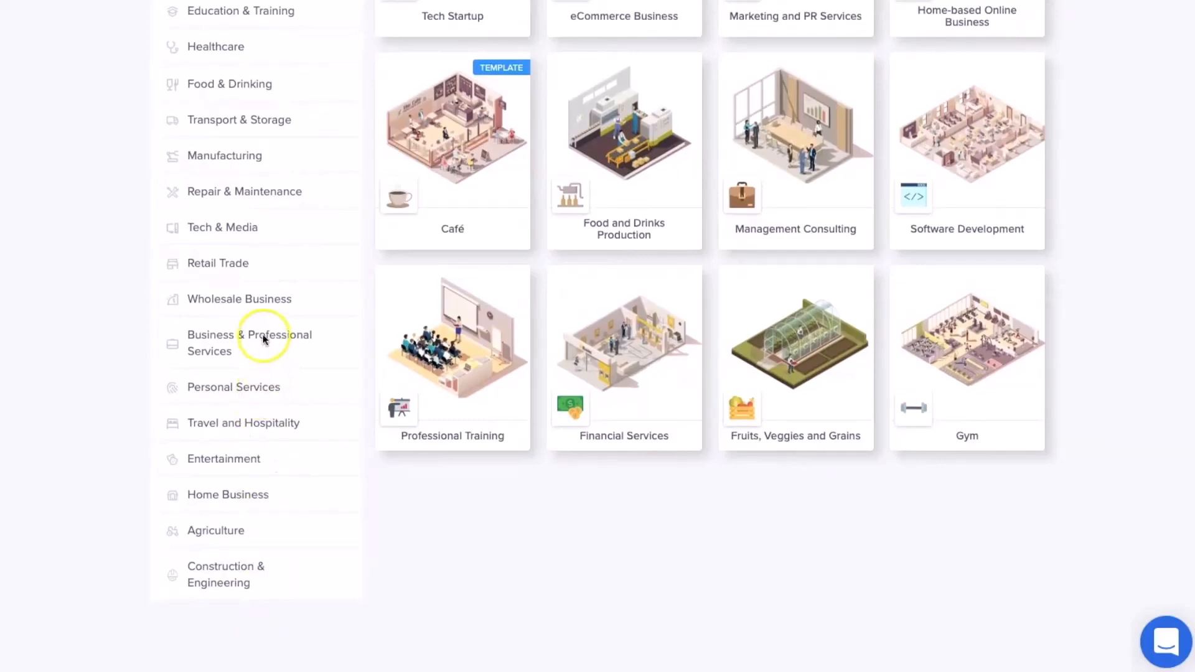
scroll(262, 149, up, 2)
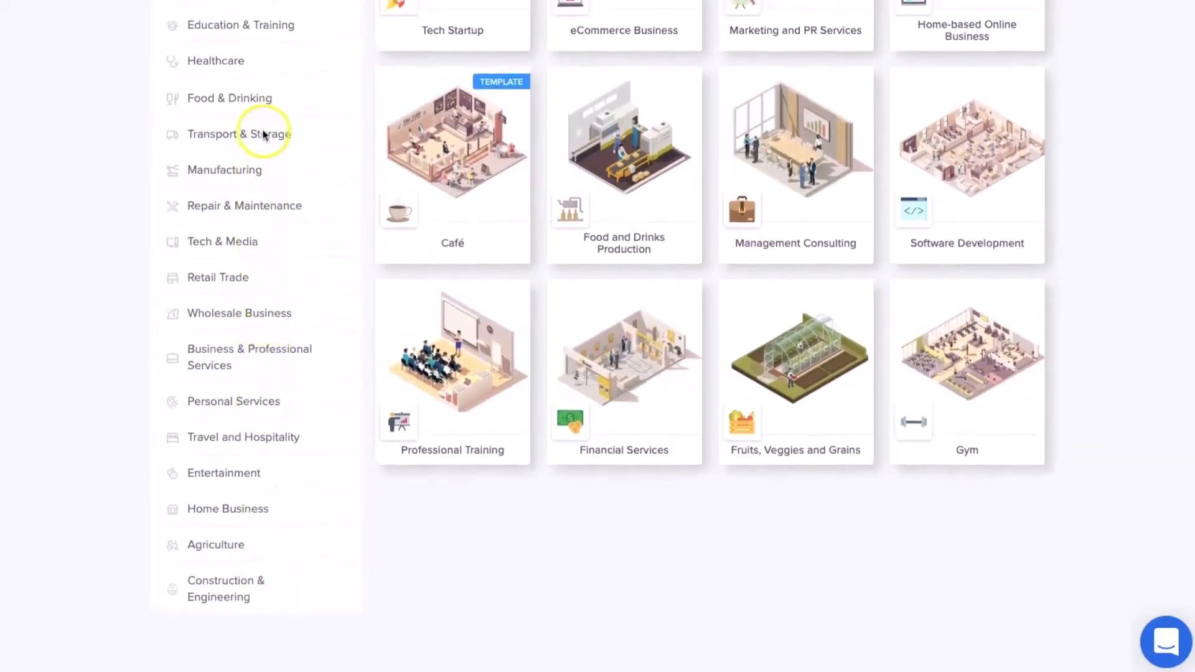
scroll(263, 154, up, 4)
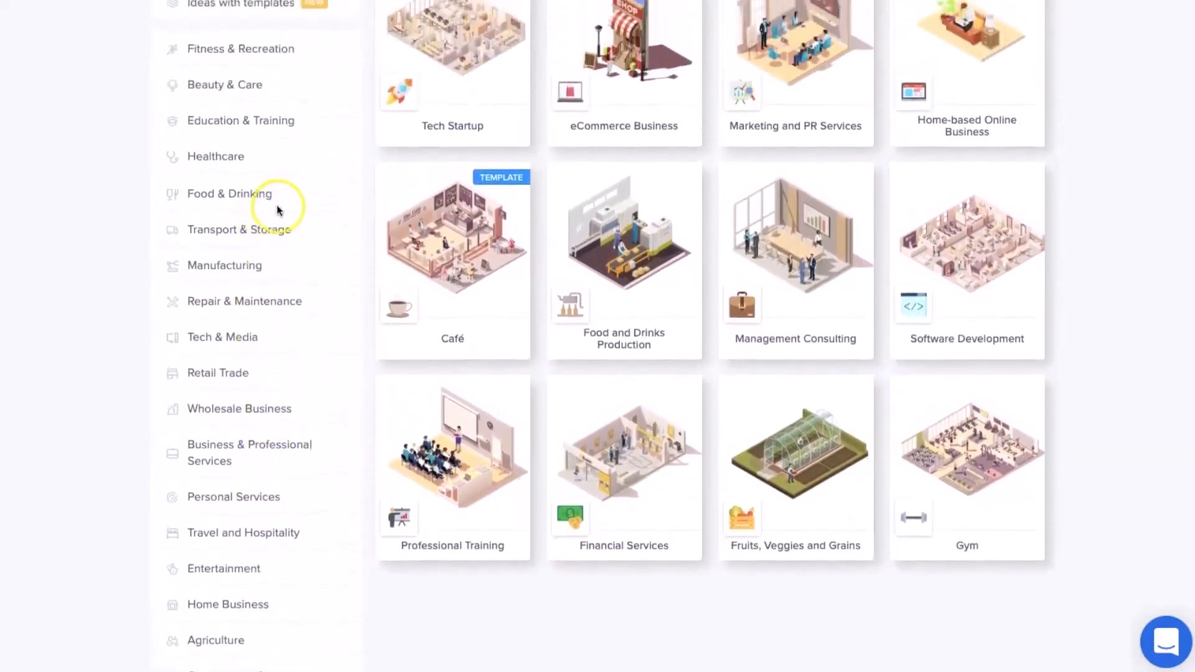
scroll(373, 230, up, 2)
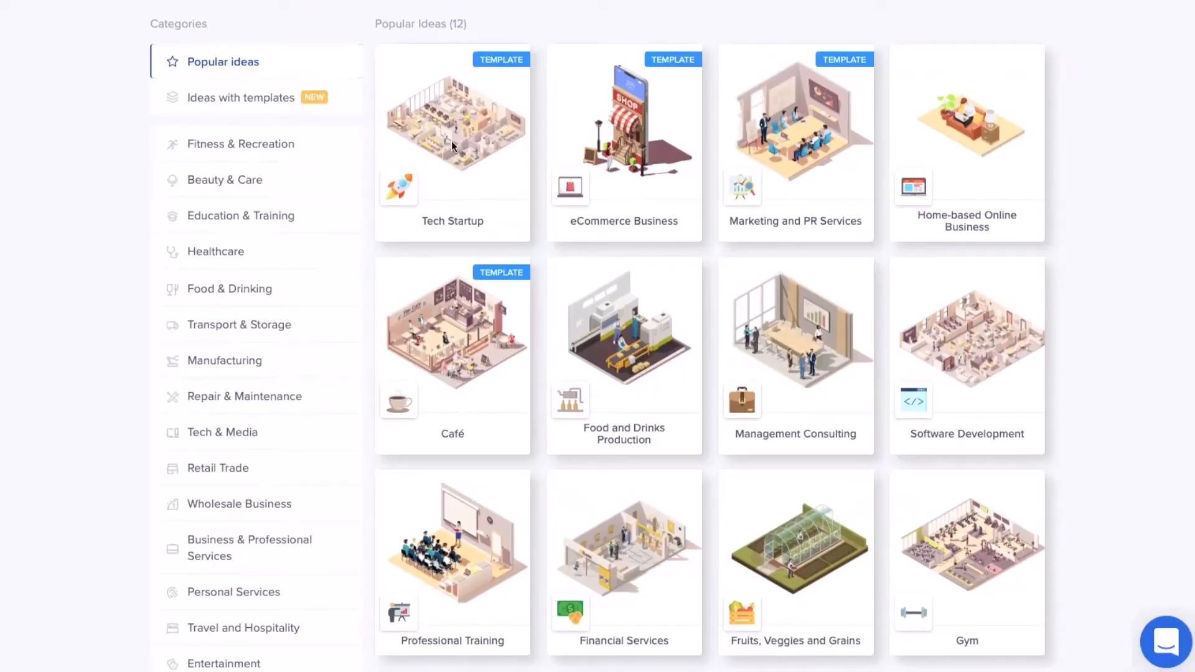
Select the Tech Startup idea with the Use Template option.
click(505, 94)
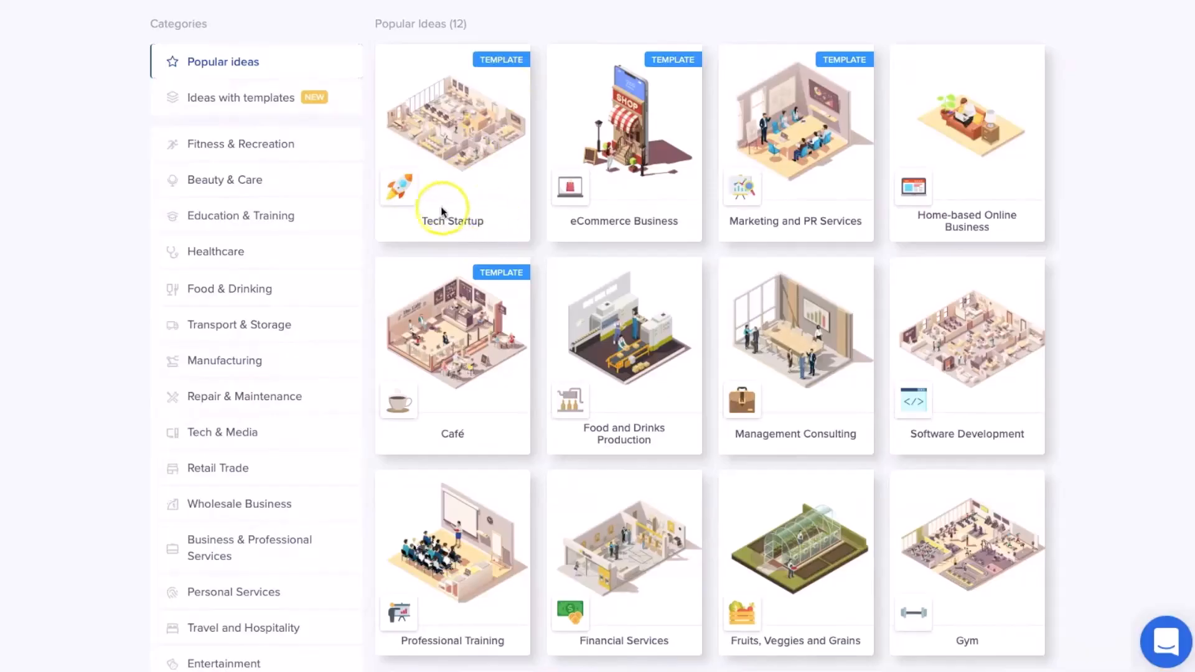
click(475, 182)
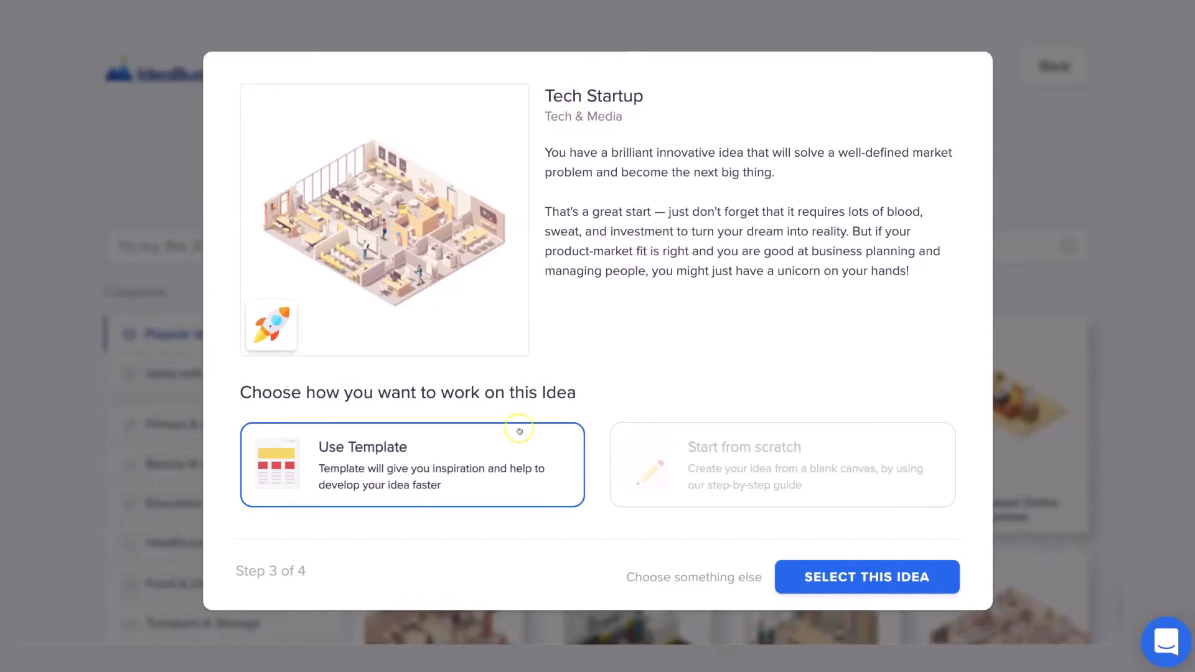
click(802, 572)
Name the idea with the owner's first name in possessive form followed by "Language App".
click(559, 212)
text(Angl)
key(BackSpace)
text(ela's )
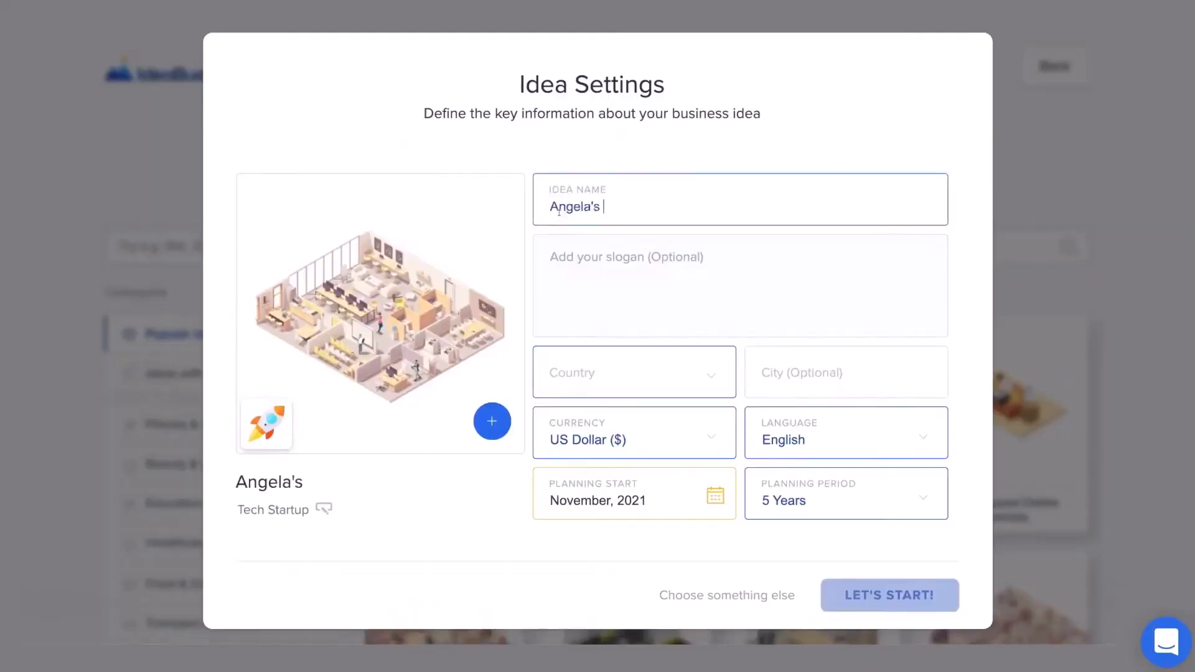
text(Language App)
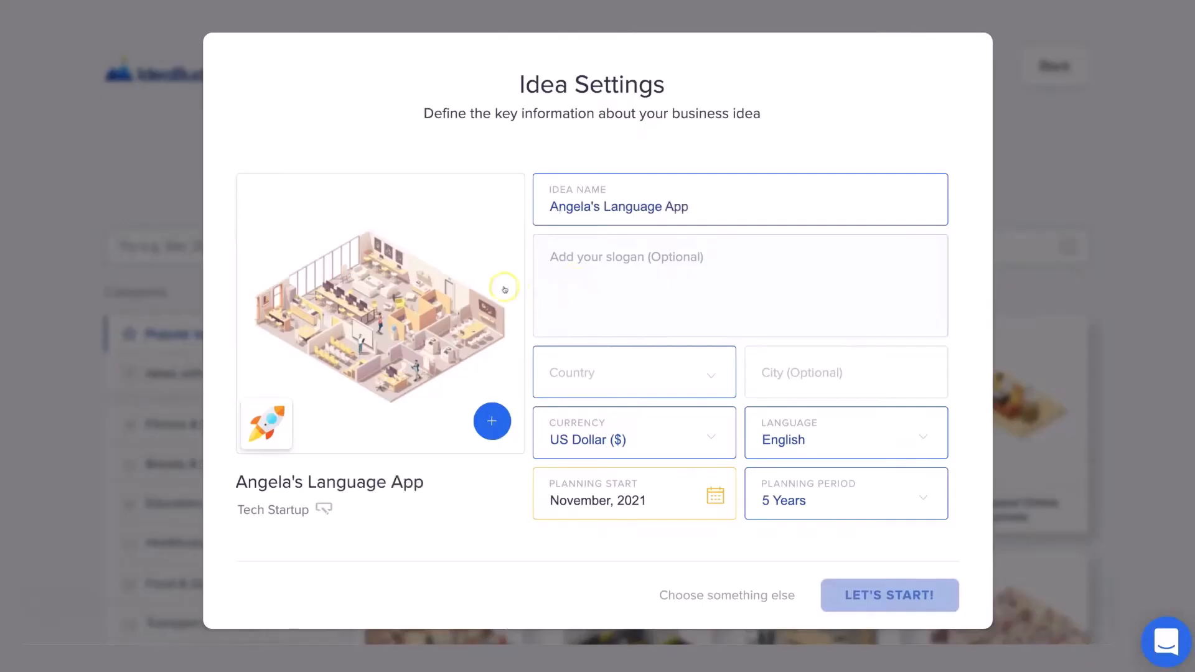
Complete the idea settings with United States as the country and a planning period, and start the idea.
click(551, 374)
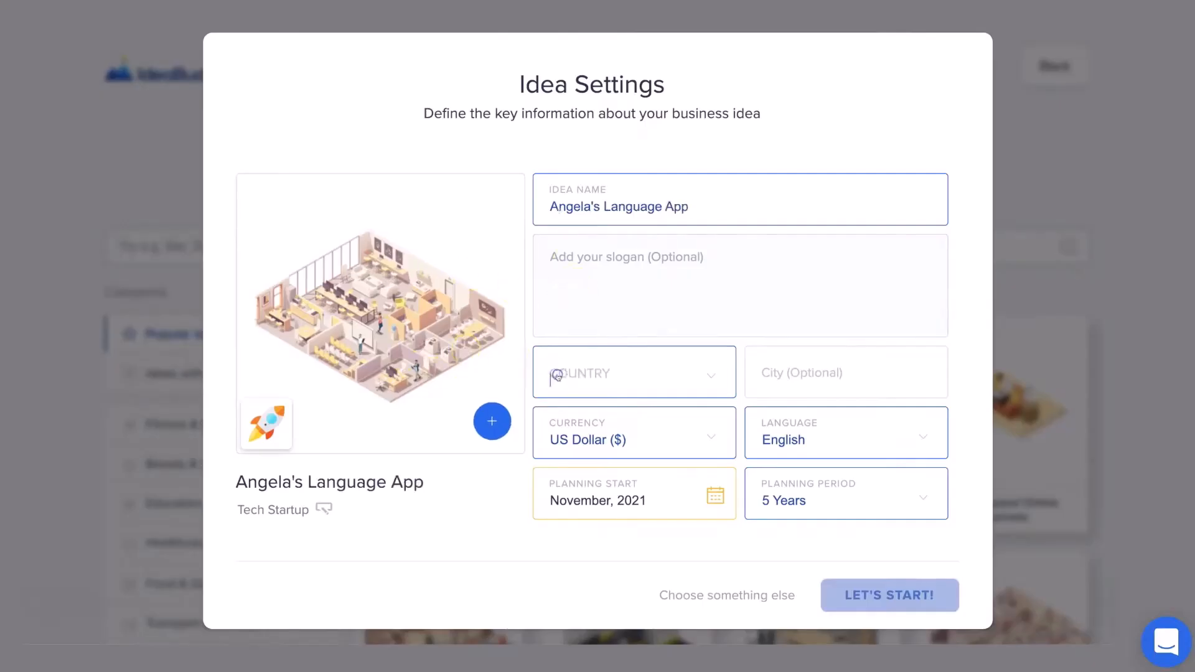
click(557, 327)
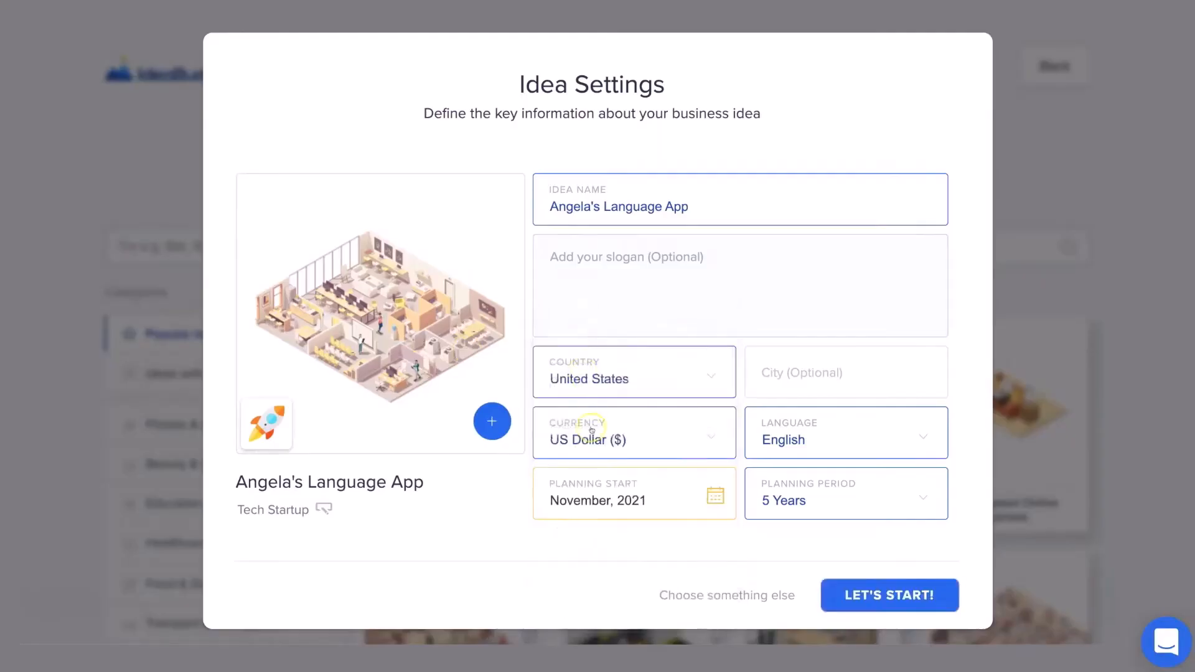
click(779, 491)
click(789, 377)
click(860, 597)
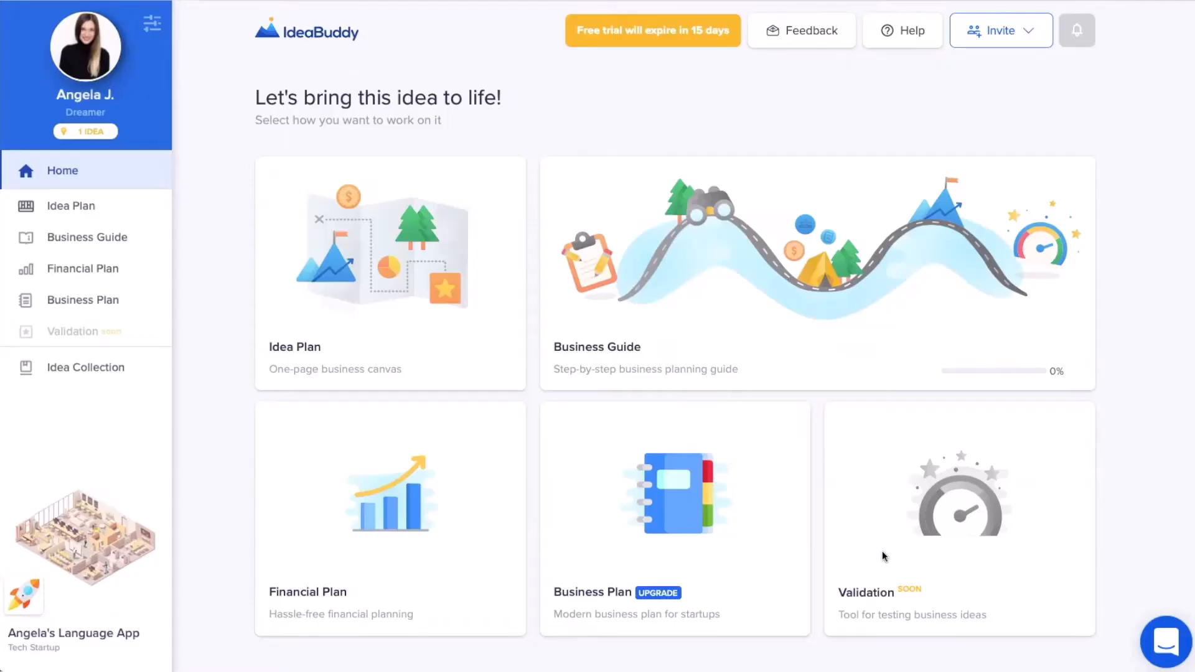
Open the Idea Plan canvas and look through its template notes, note text area and Tips & Tricks.
click(444, 326)
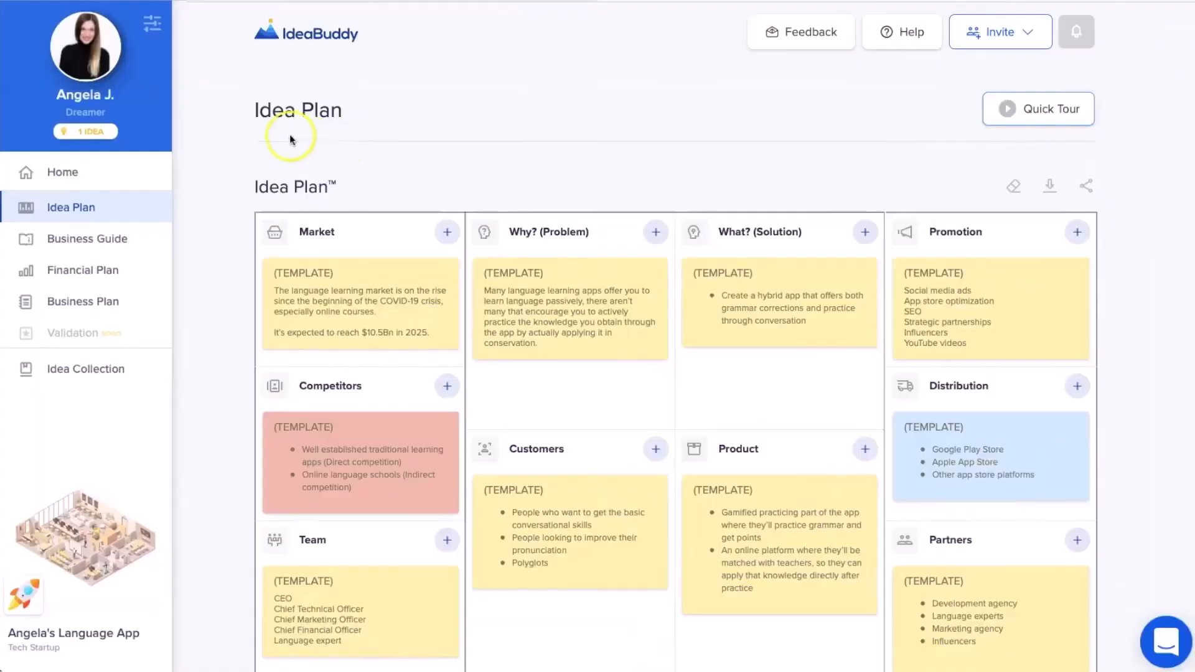
scroll(215, 131, down, 6)
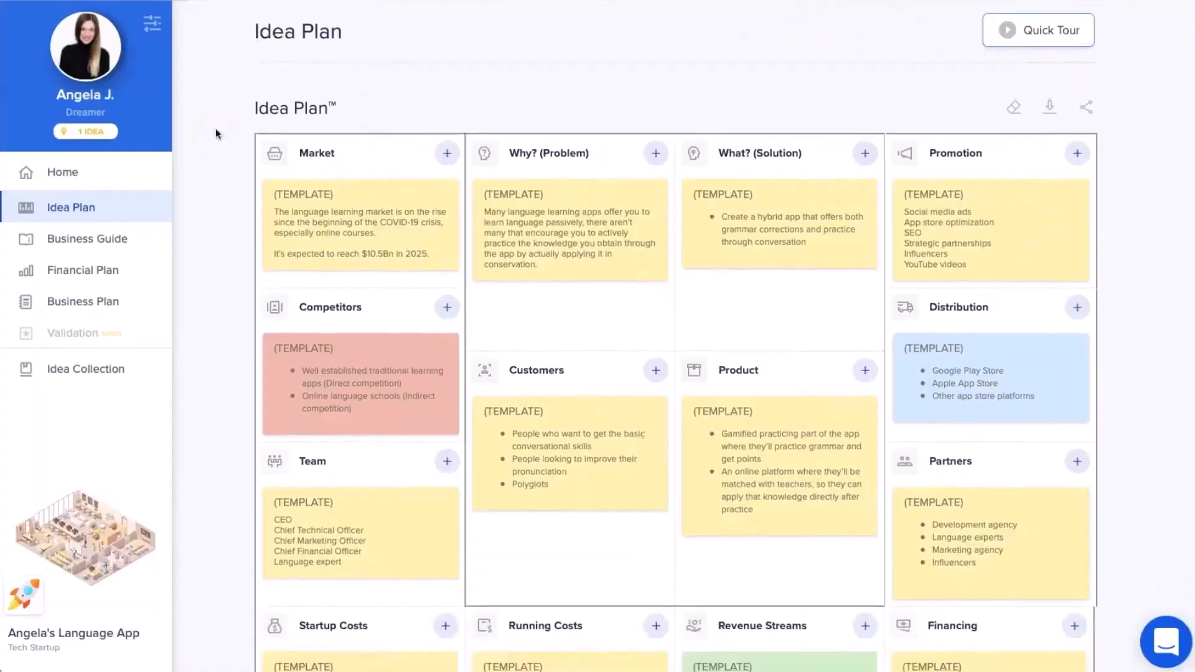
scroll(217, 2, down, 5)
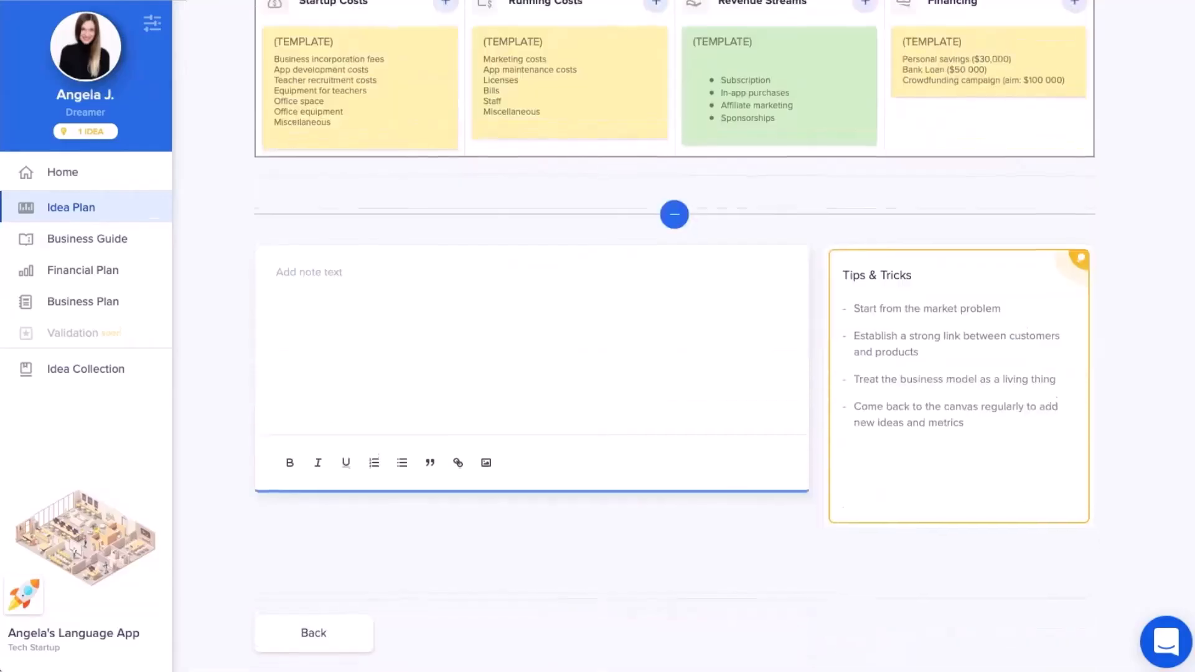
scroll(674, 336, up, 5)
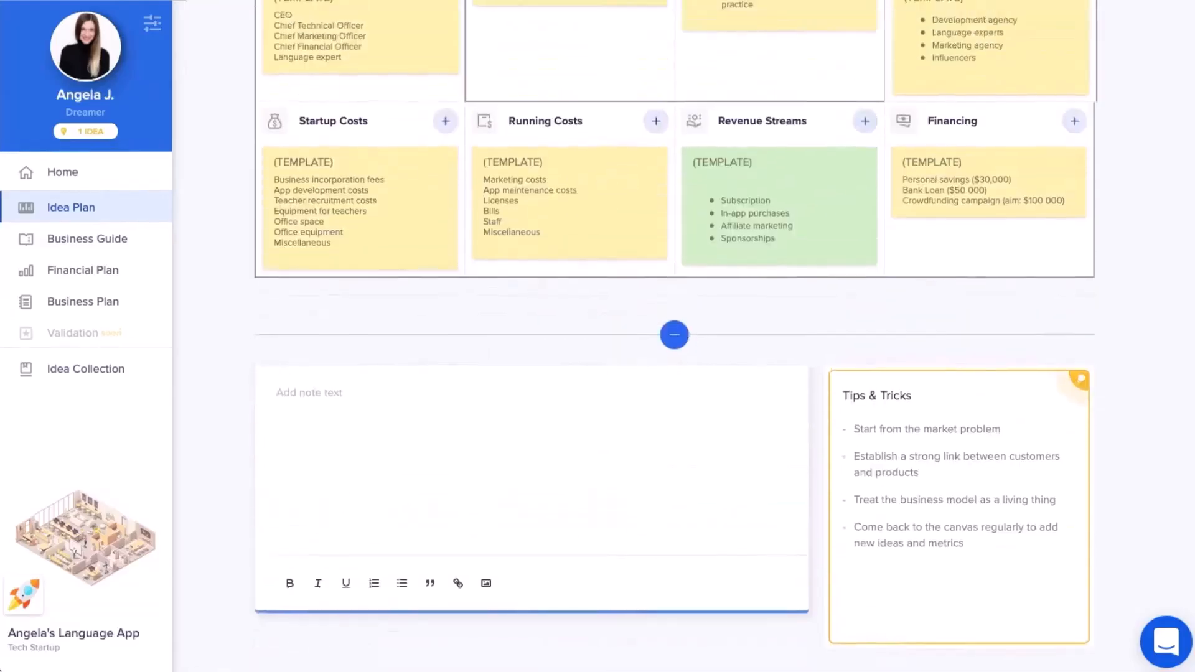
scroll(674, 336, up, 3)
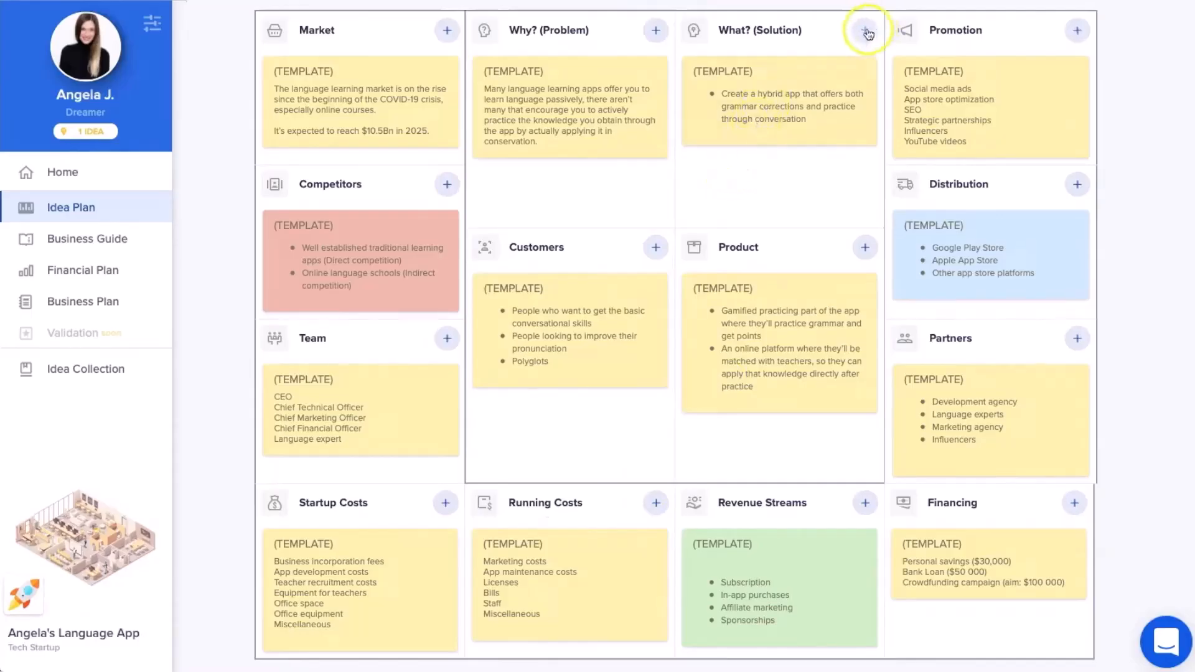
Replace the (TEMPLATE) heading of the What? (Solution) note with the owner's first name in possessive form and "Language App".
mouse_move(808, 73)
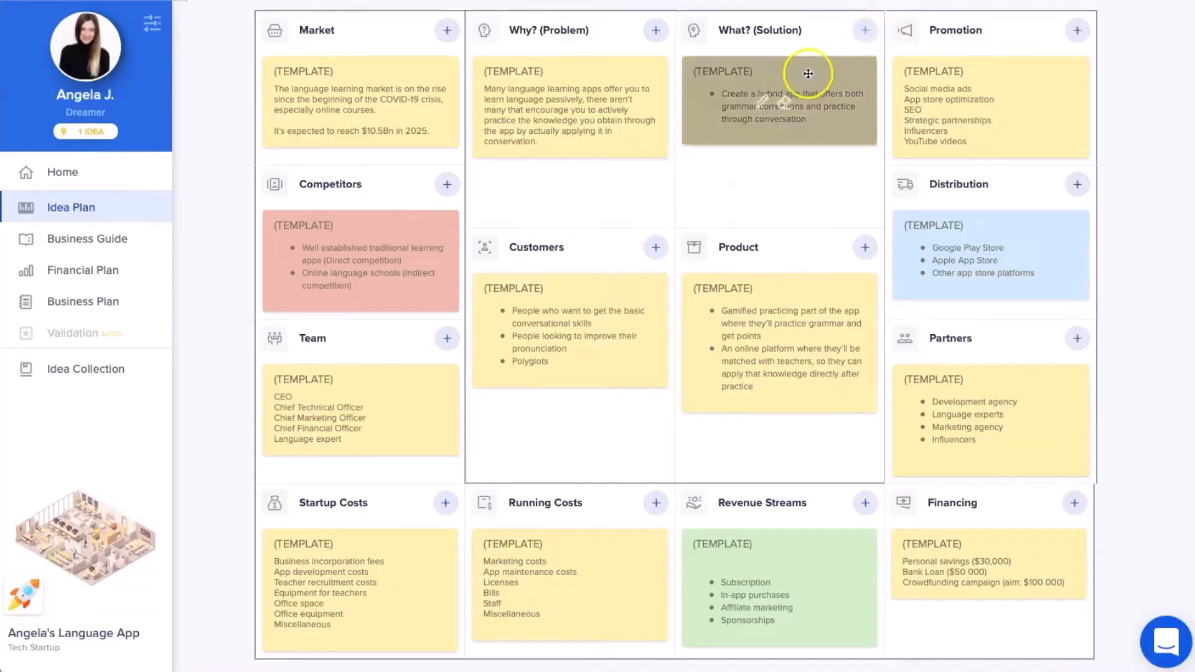
click(759, 101)
click(547, 230)
key(BackSpace)
key(BackSpace)
key(BackSpace)
key(BackSpace)
key(BackSpace)
key(BackSpace)
key(BackSpace)
key(BackSpace)
key(BackSpace)
key(BackSpace)
text(Angela's Language App)
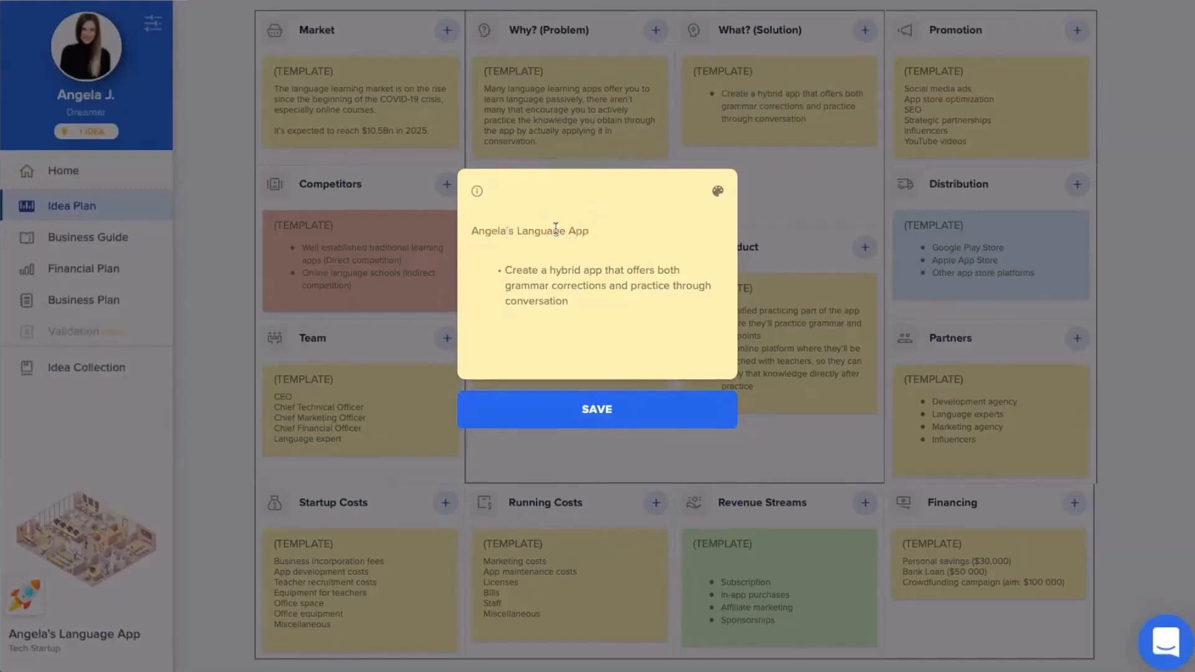
Change the What? (Solution) note's colour to green and save the note.
click(717, 194)
click(782, 224)
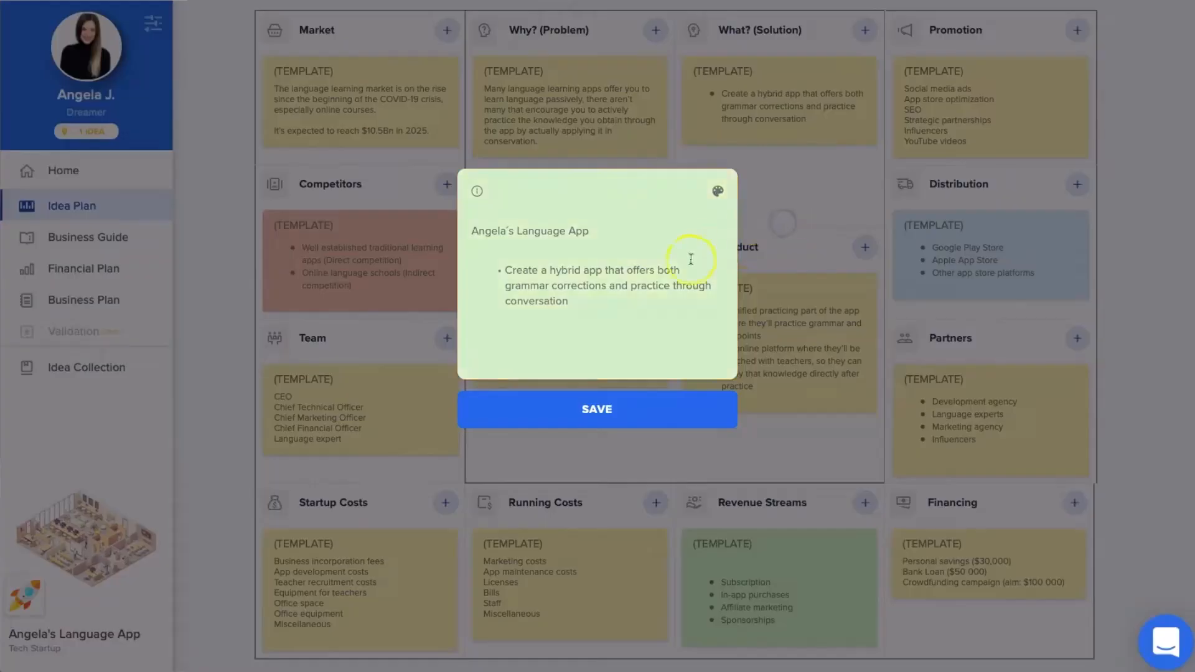
click(633, 413)
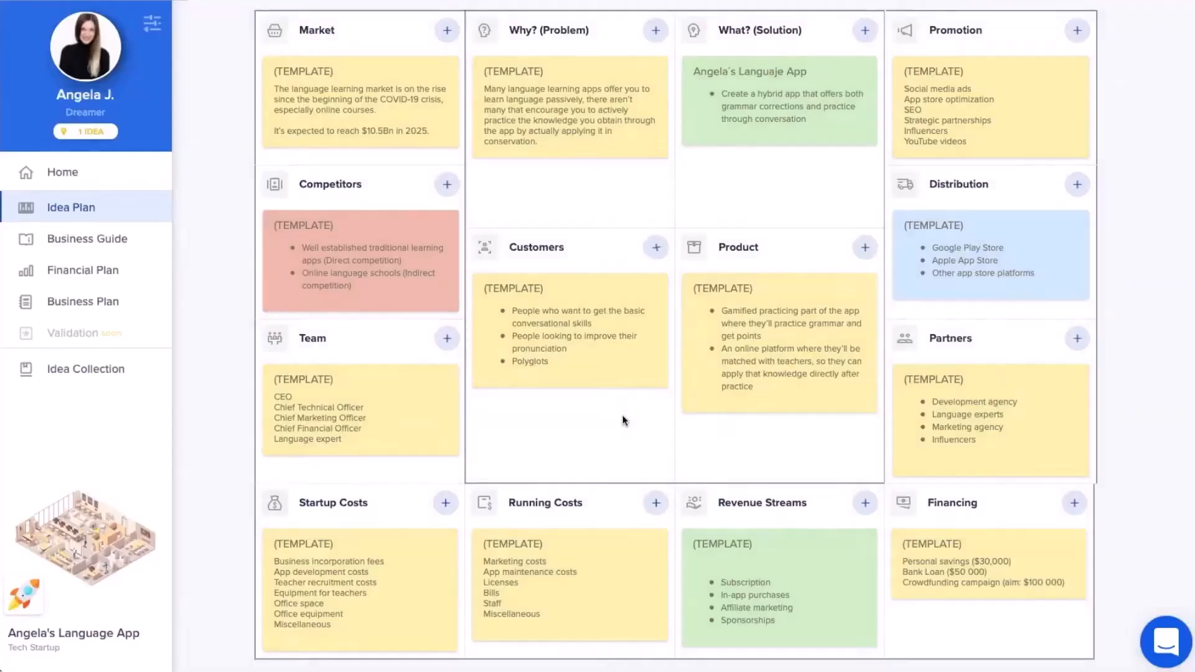
Try to move the green note lower within the What? (Solution) section.
mouse_move(853, 125)
drag(837, 118, 802, 174)
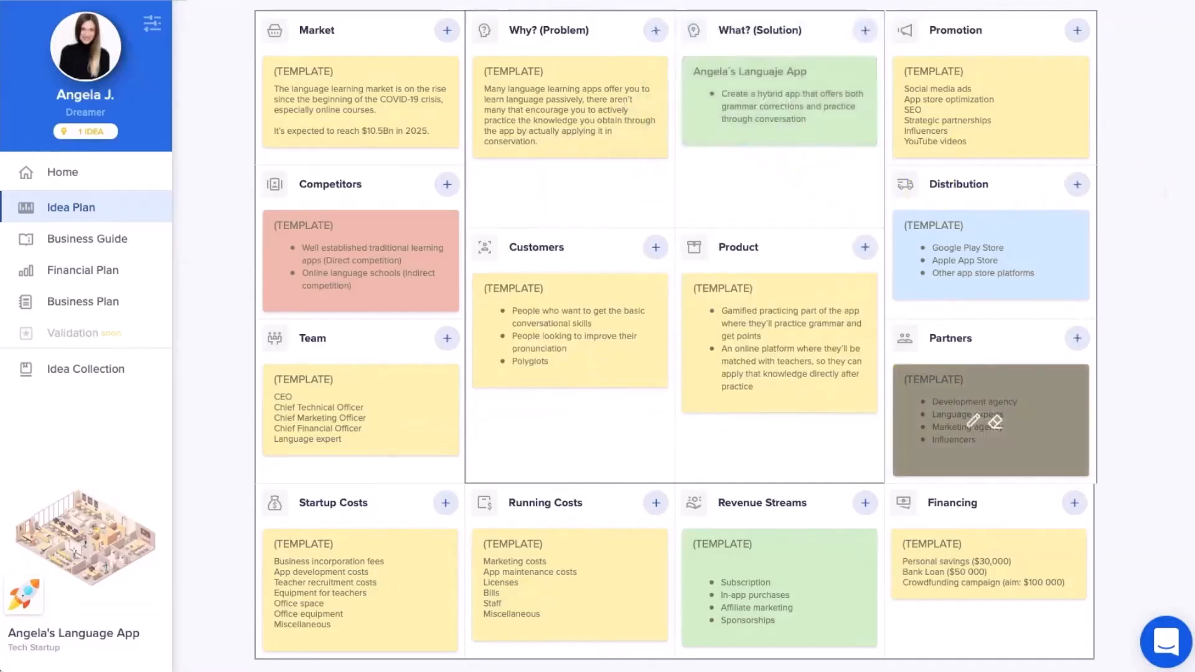
View the Idea Plan's export formats and its share link, and close the Share Plan dialog.
scroll(676, 342, up, 3)
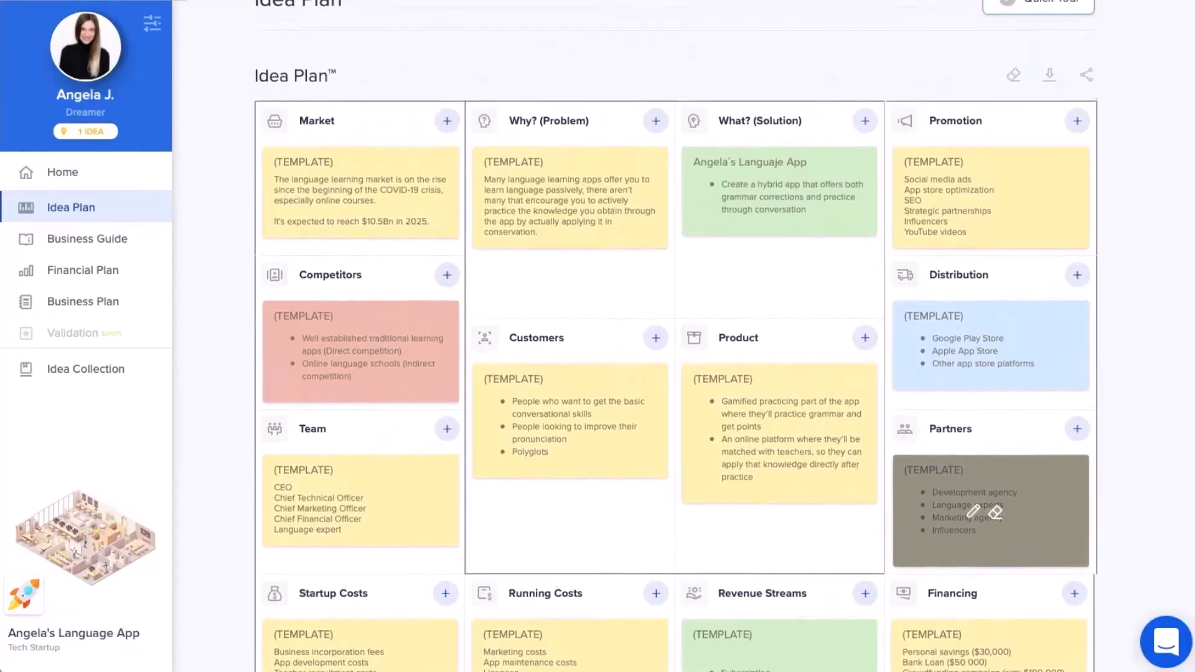
scroll(990, 579, up, 2)
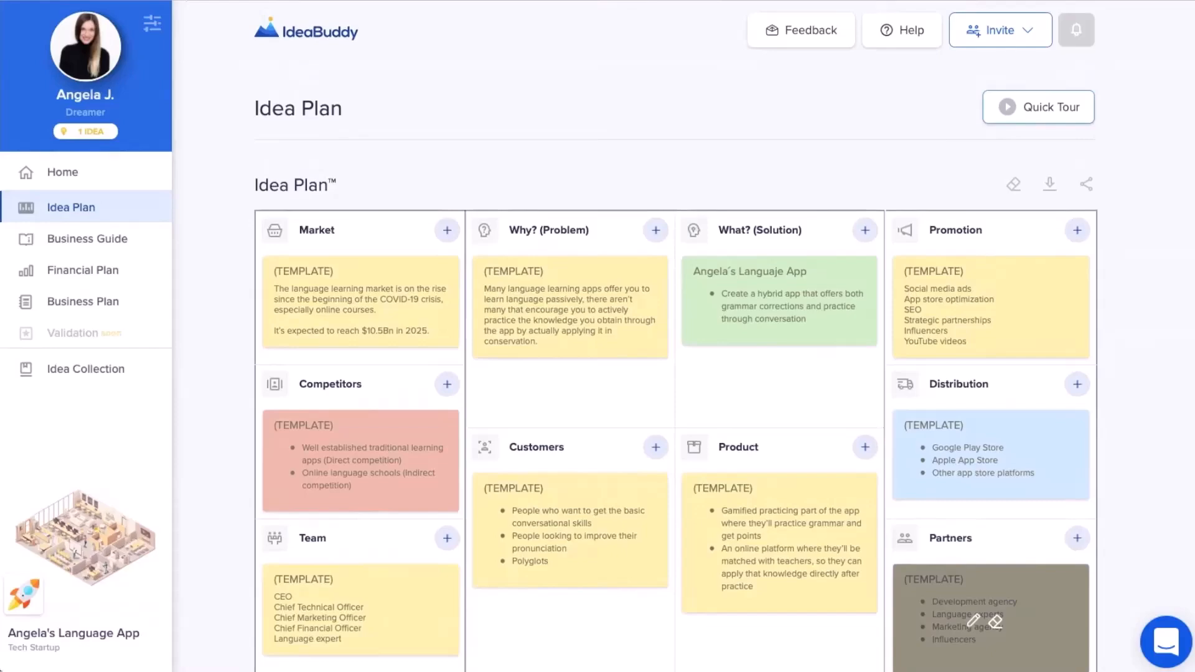
click(1050, 184)
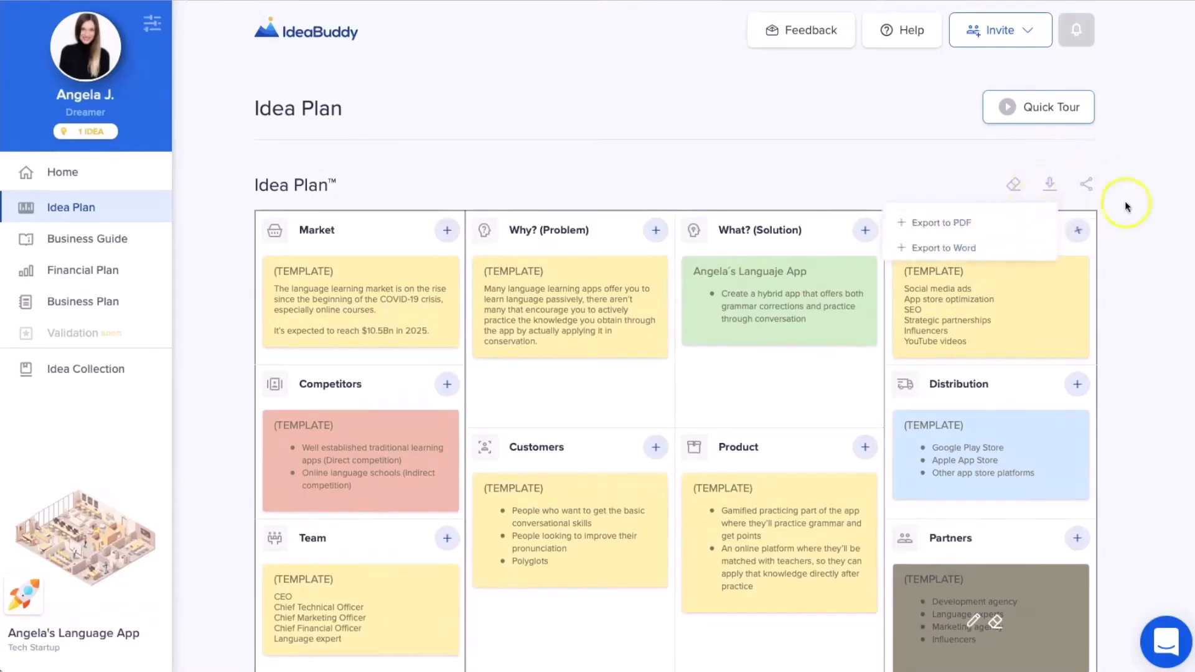
click(1087, 187)
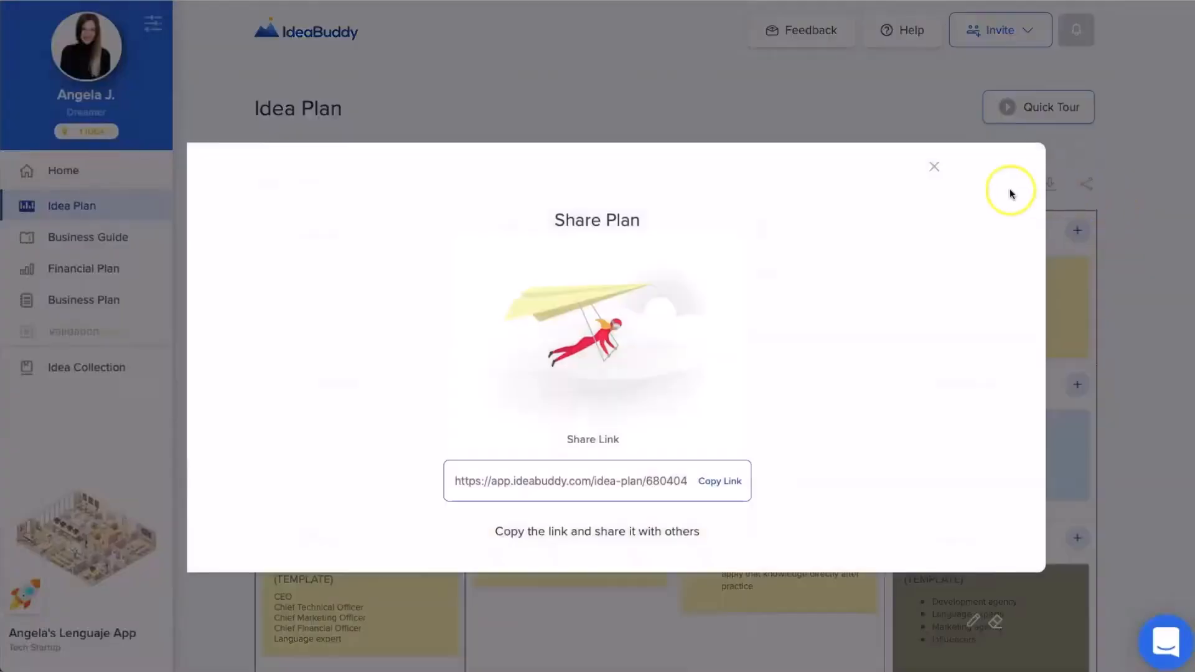
click(934, 169)
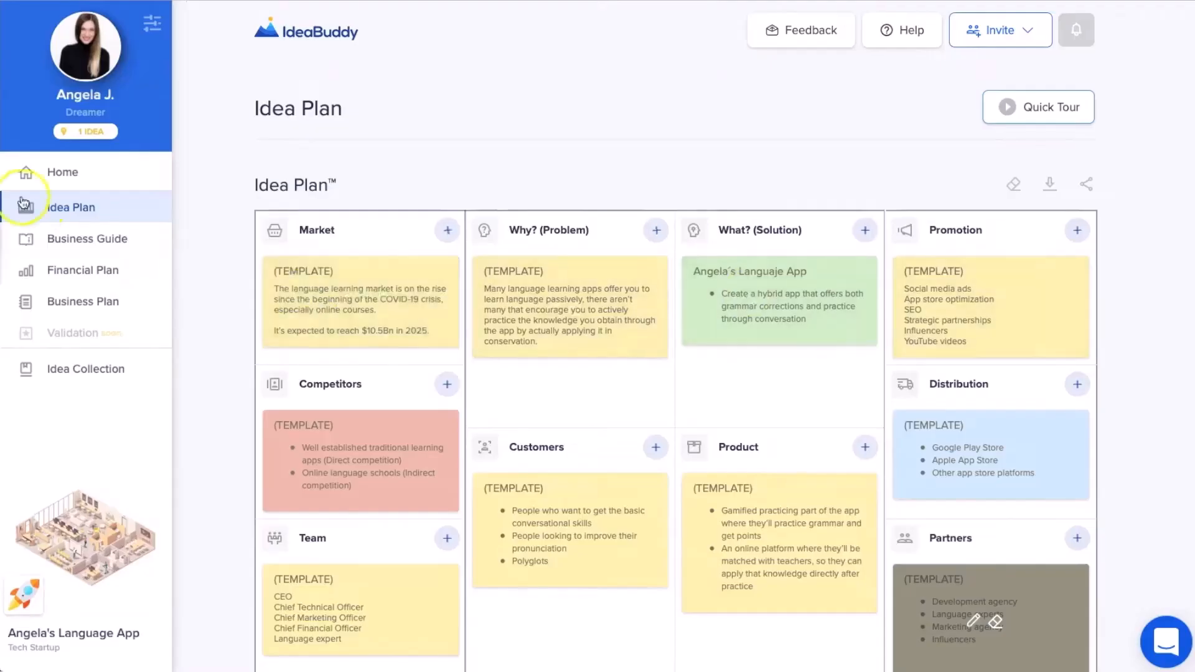
Open the Business Guide and preview the topics listed under the Concept, Research, Set Up, Projections and Validation chapters.
click(42, 241)
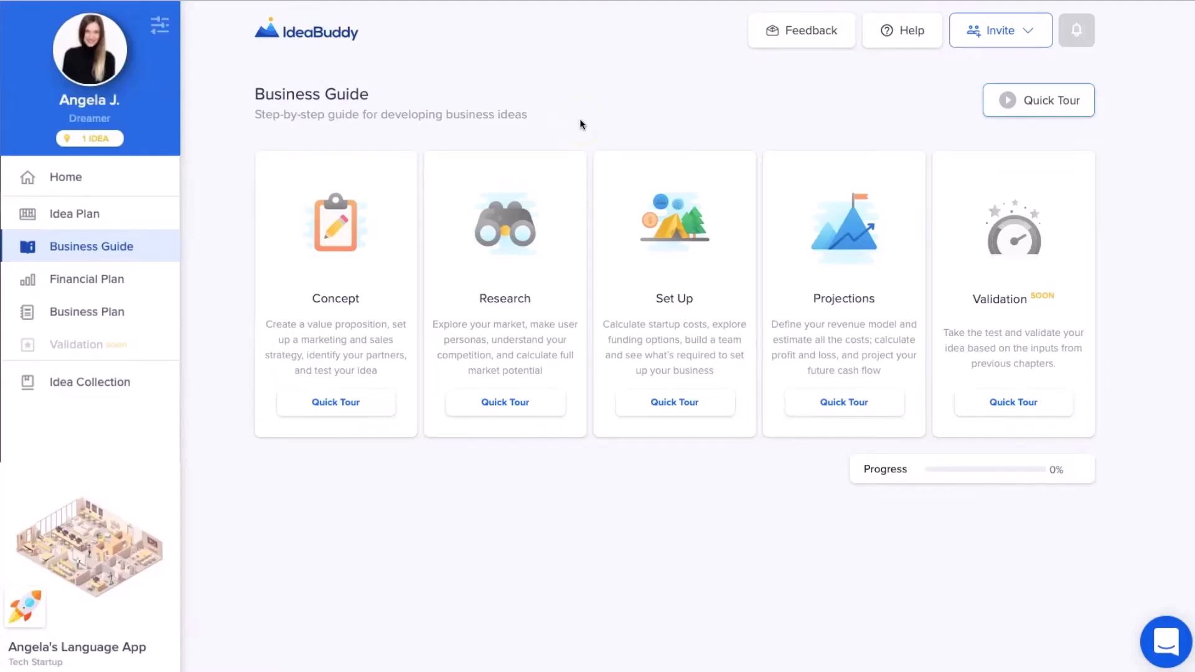
mouse_move(388, 247)
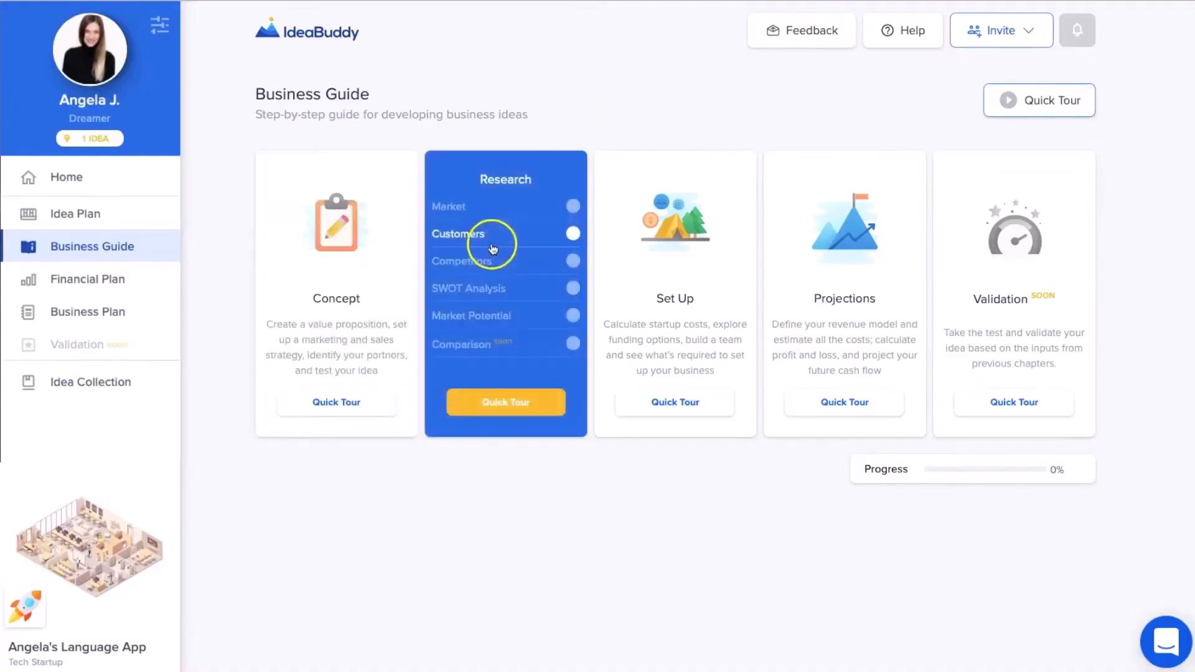
mouse_move(669, 258)
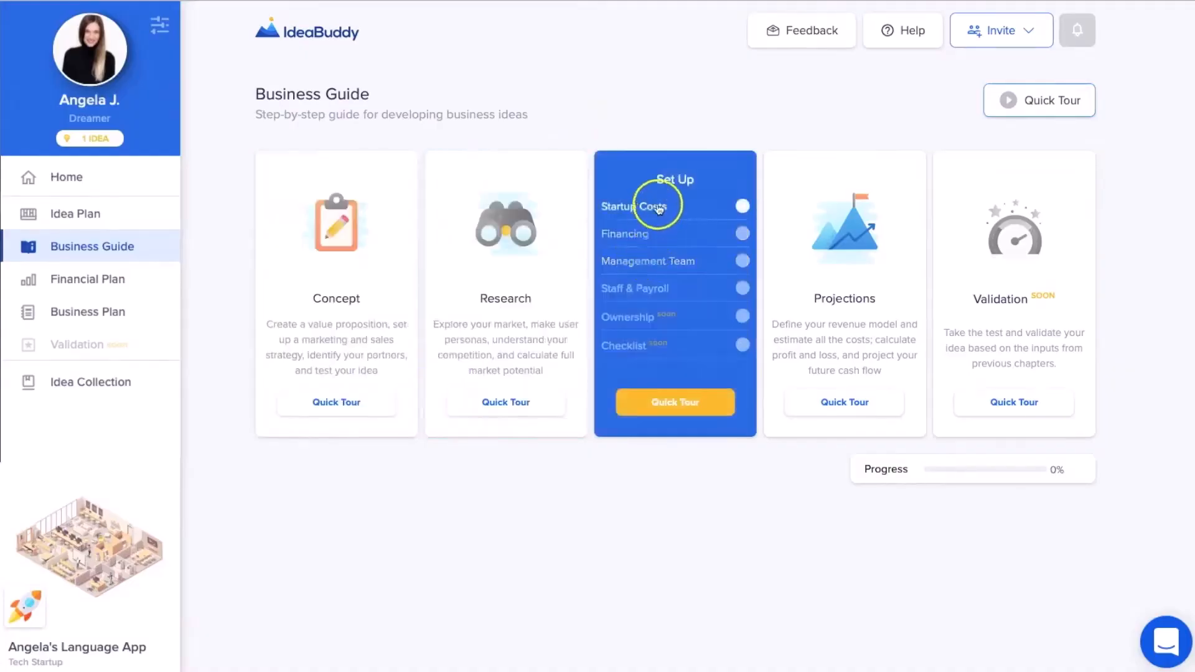
mouse_move(827, 200)
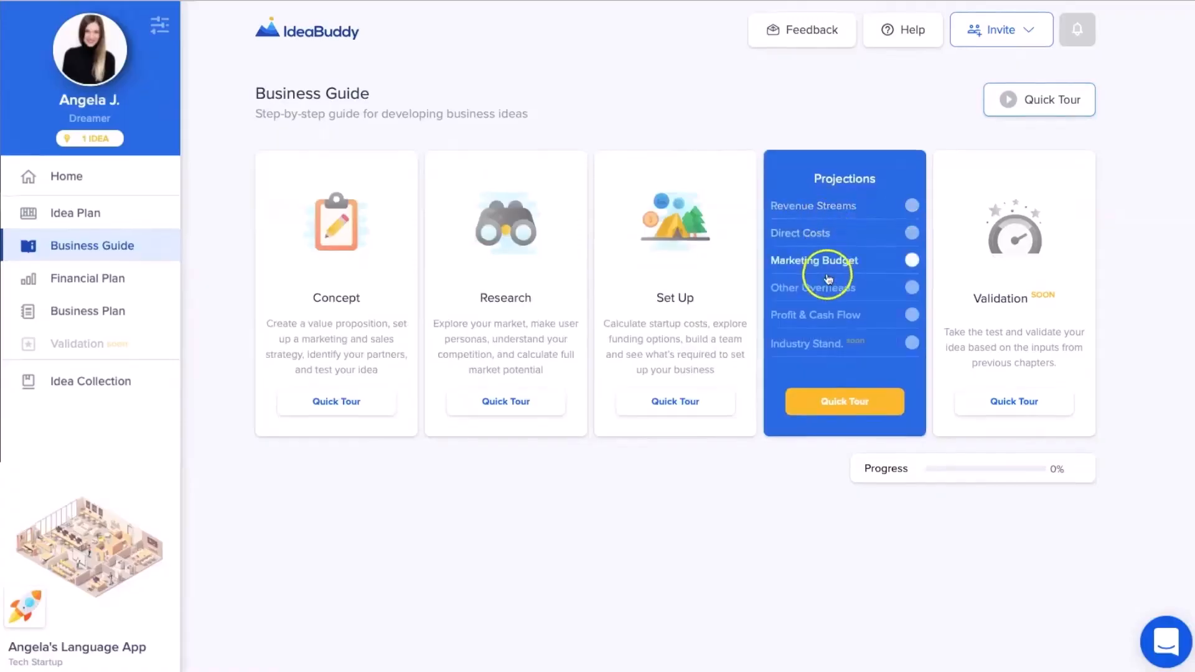
mouse_move(1002, 338)
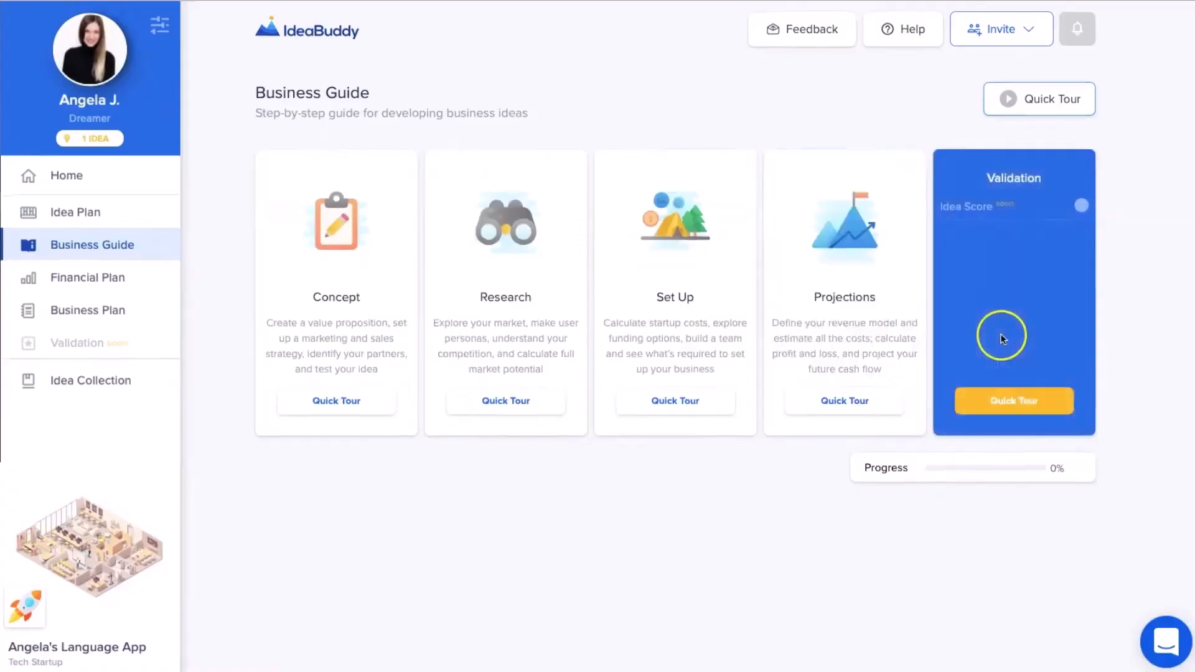
mouse_move(502, 253)
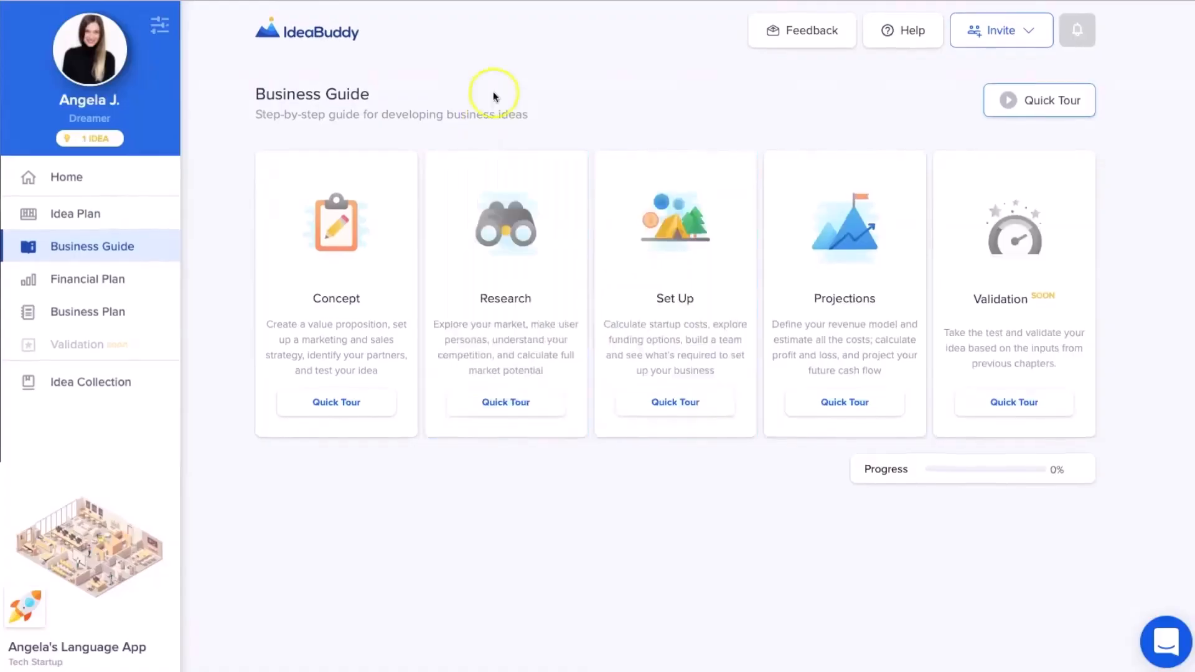
Look through the Concept chapter's Idea section, continue to the Product section and show its guide.
mouse_move(297, 191)
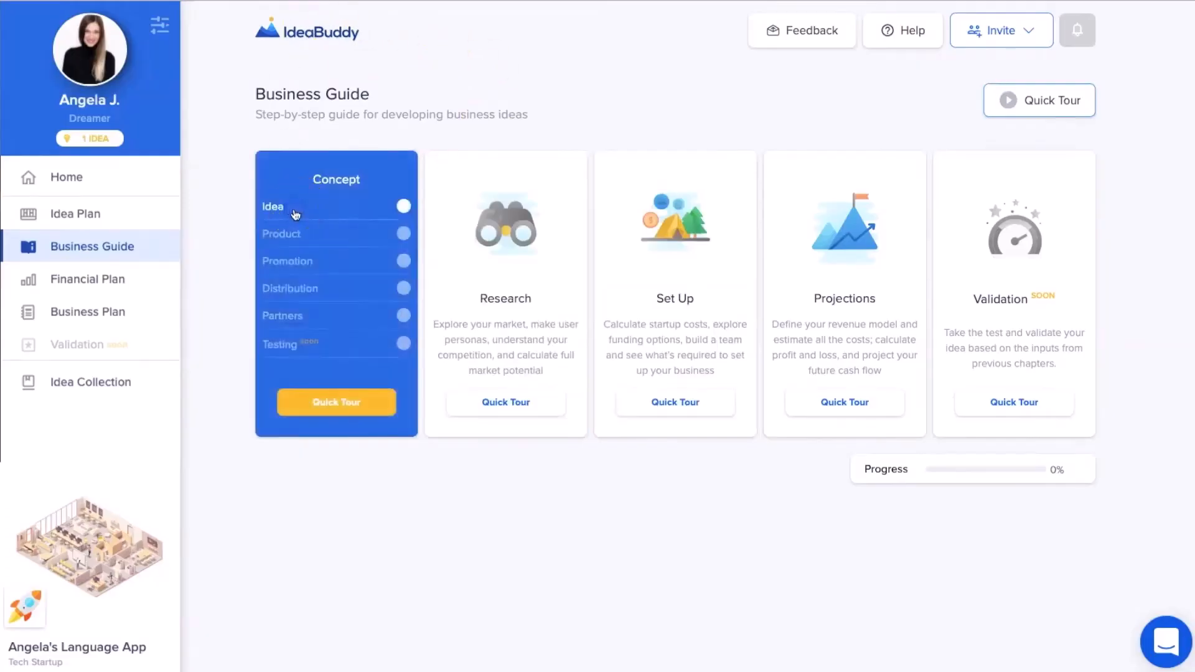
click(295, 214)
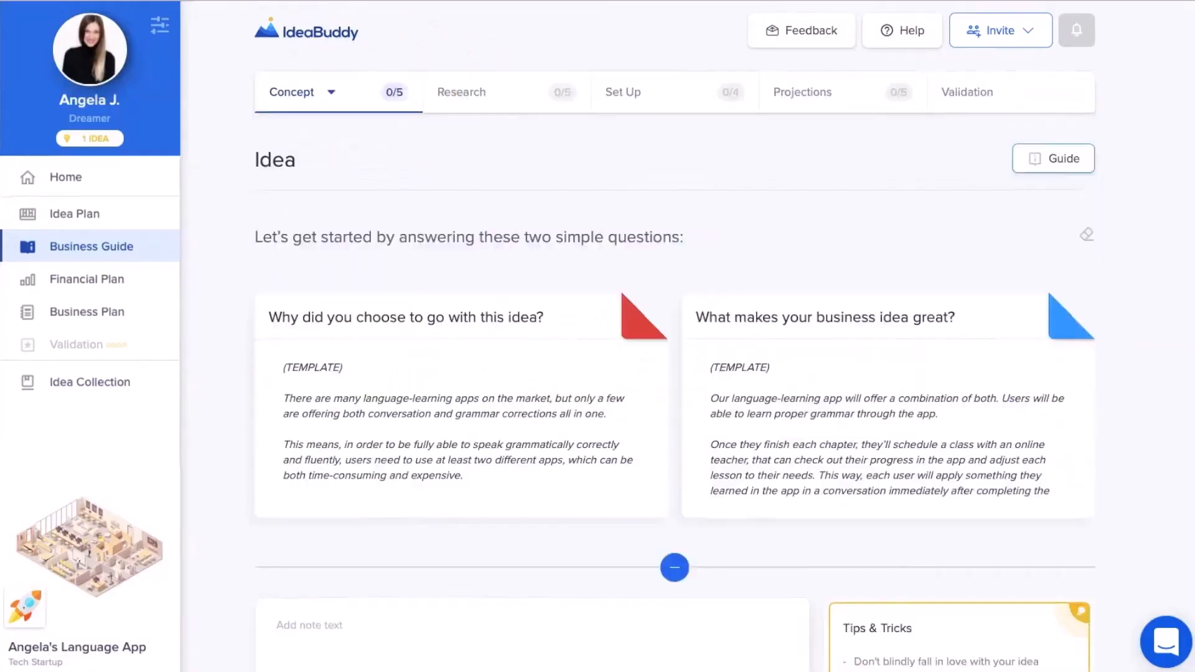
scroll(1182, 550, down, 3)
scroll(1183, 550, down, 3)
click(1044, 634)
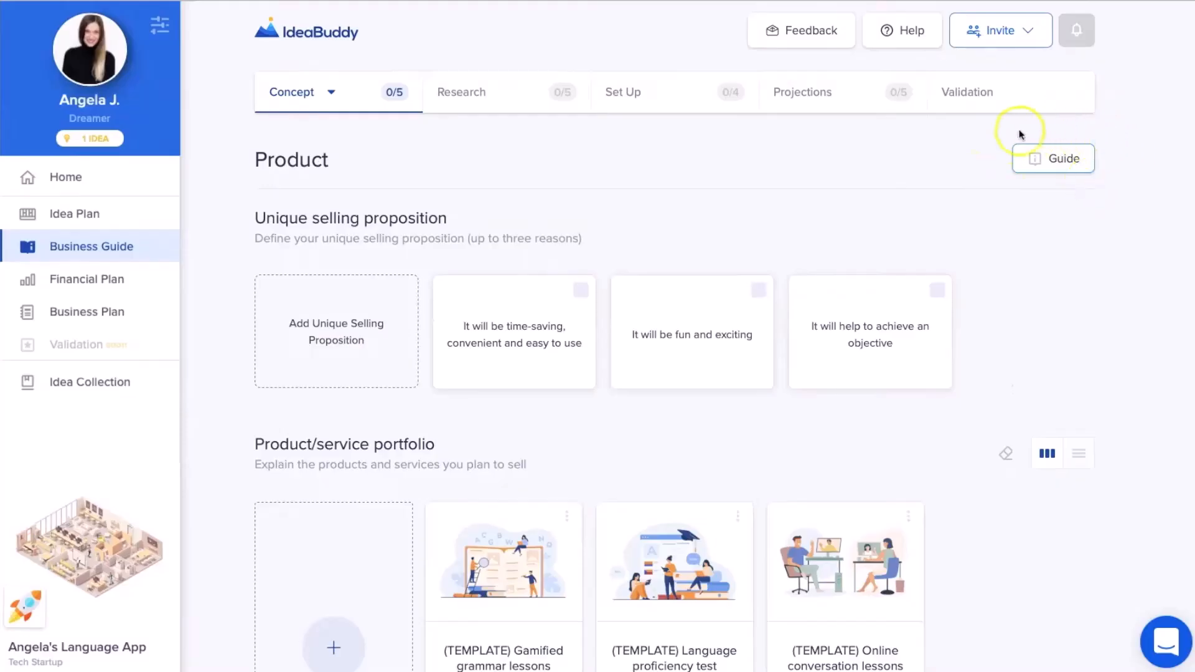
click(1083, 166)
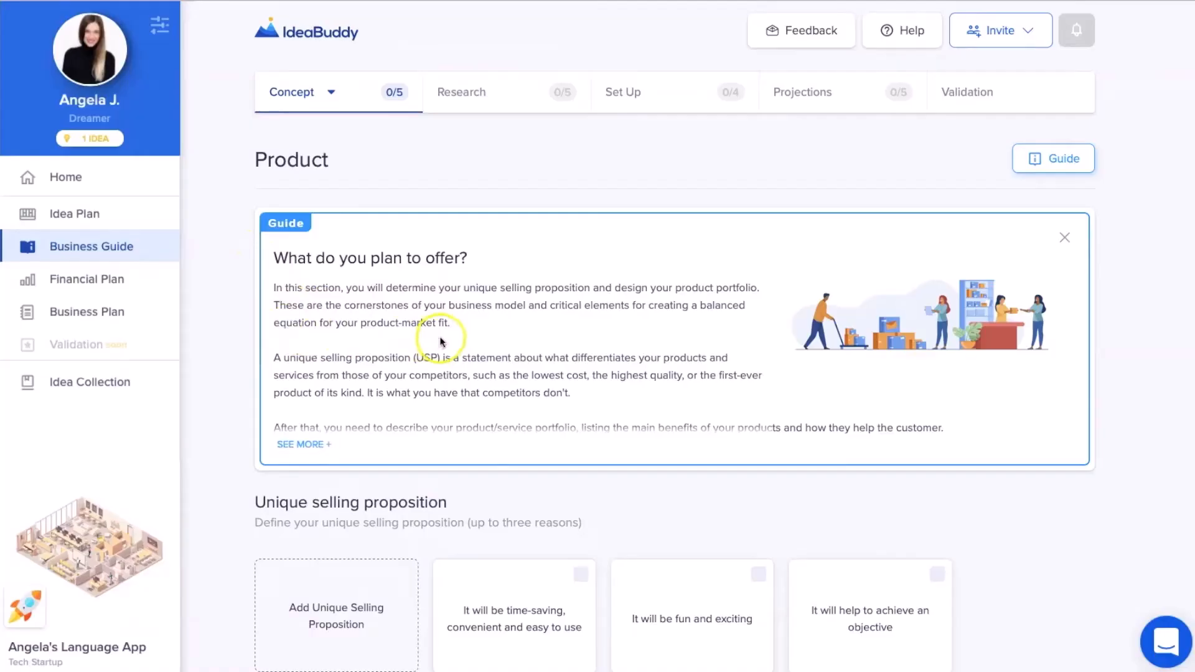
Open the Concept chapter's Promotion section with its guide, and expand the notes and tips below the promotional activities.
mouse_move(322, 96)
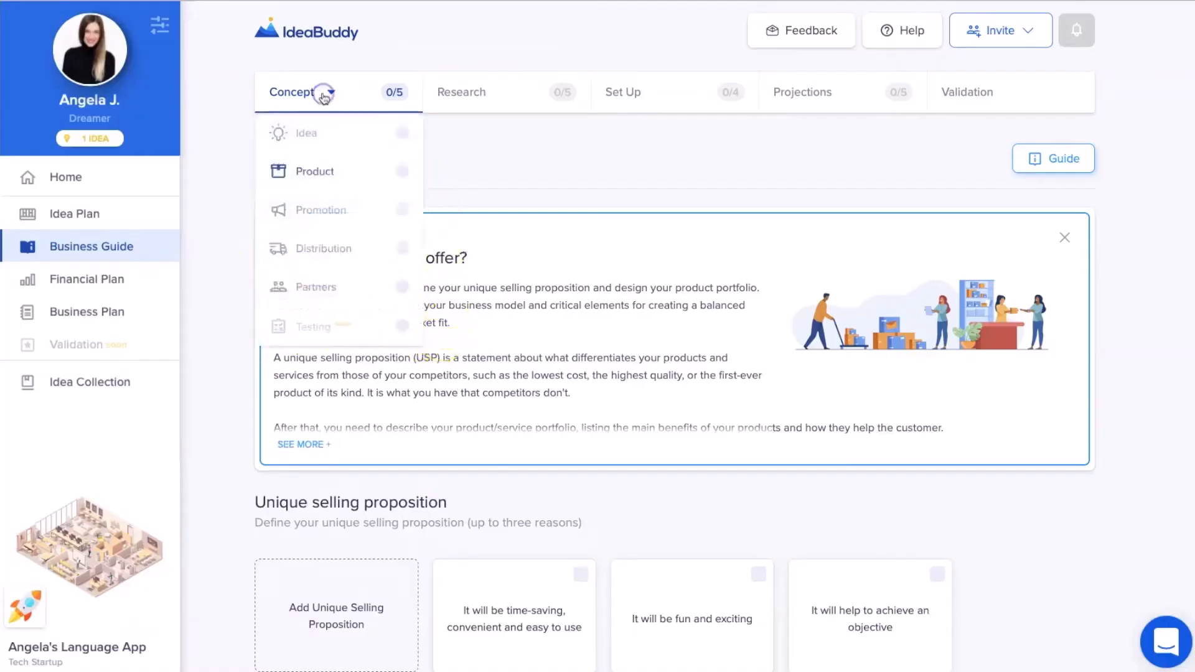
click(336, 210)
click(1060, 157)
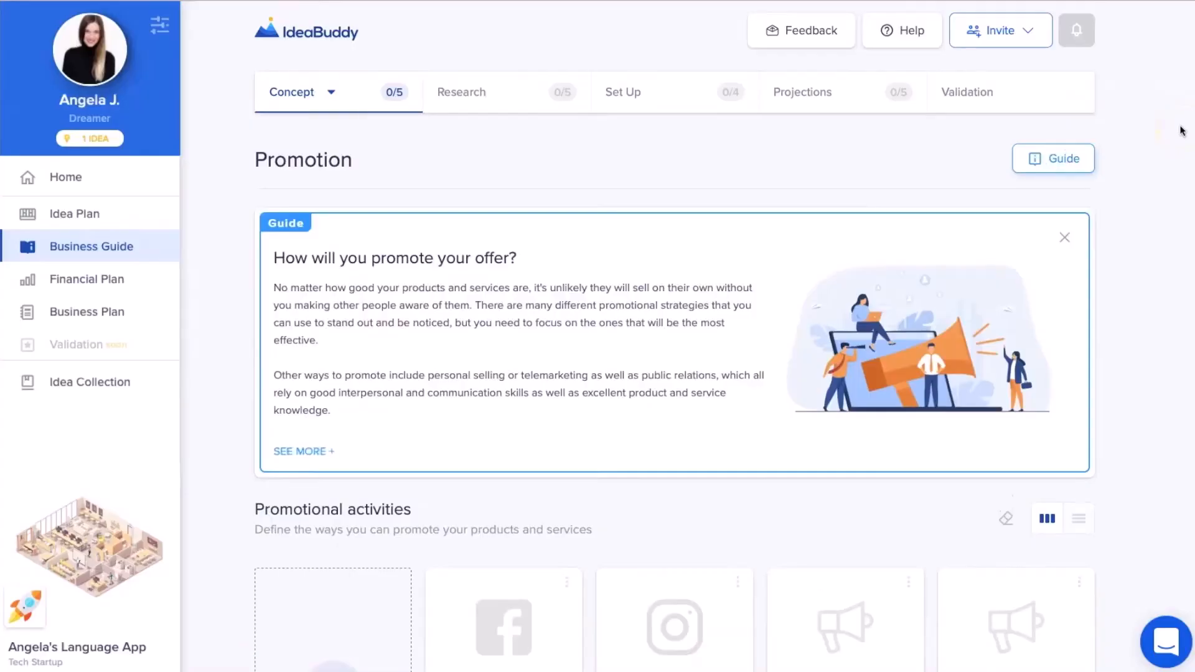
scroll(1111, 194, down, 1)
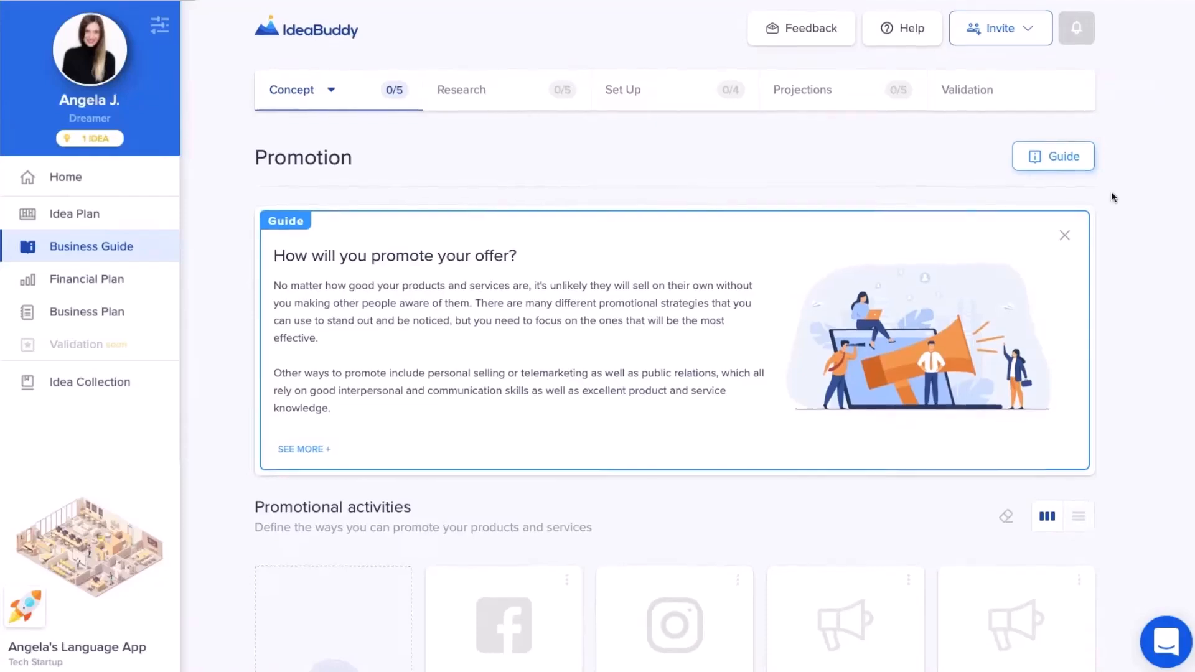
scroll(1079, 110, down, 4)
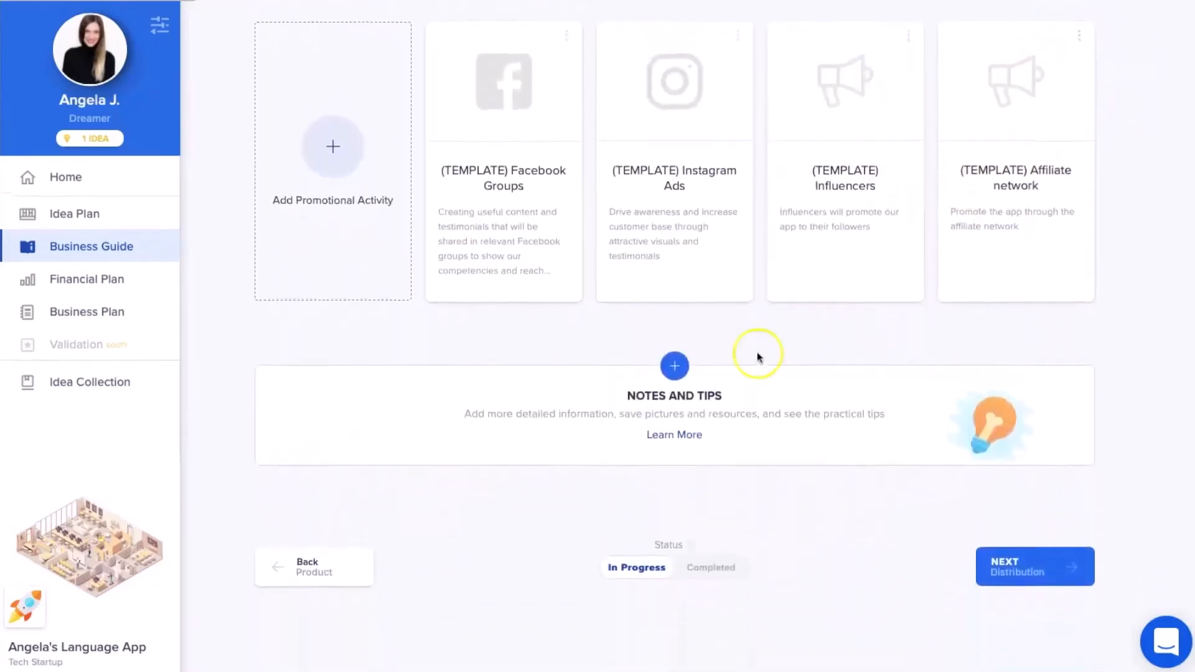
click(676, 352)
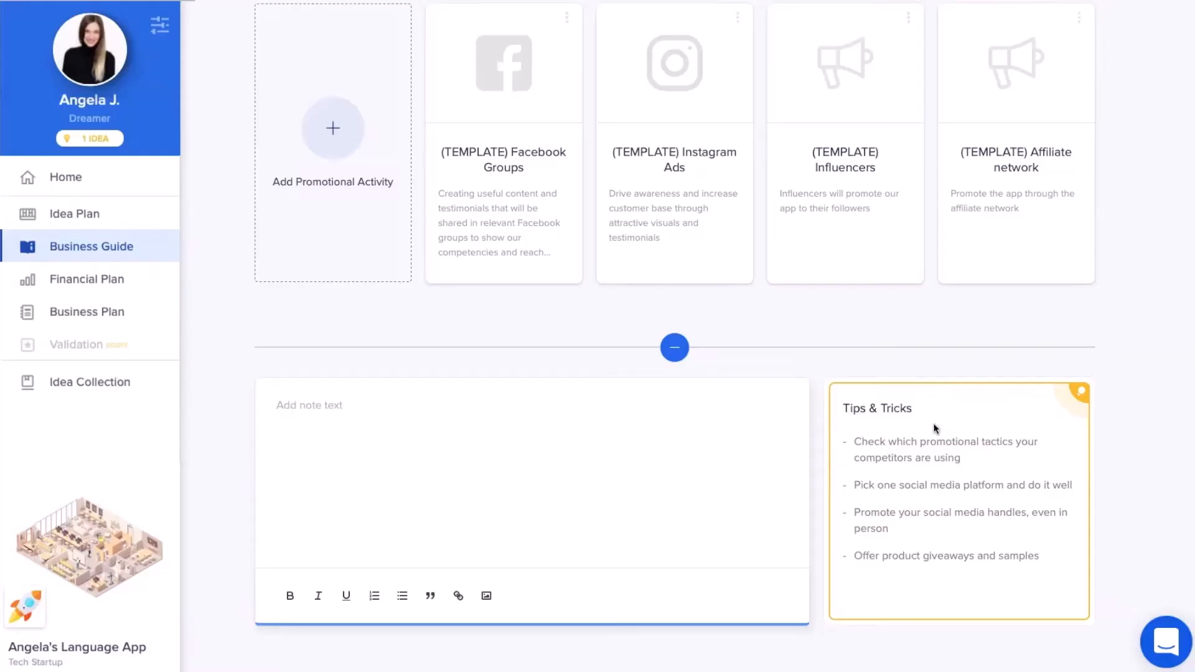
scroll(934, 428, down, 2)
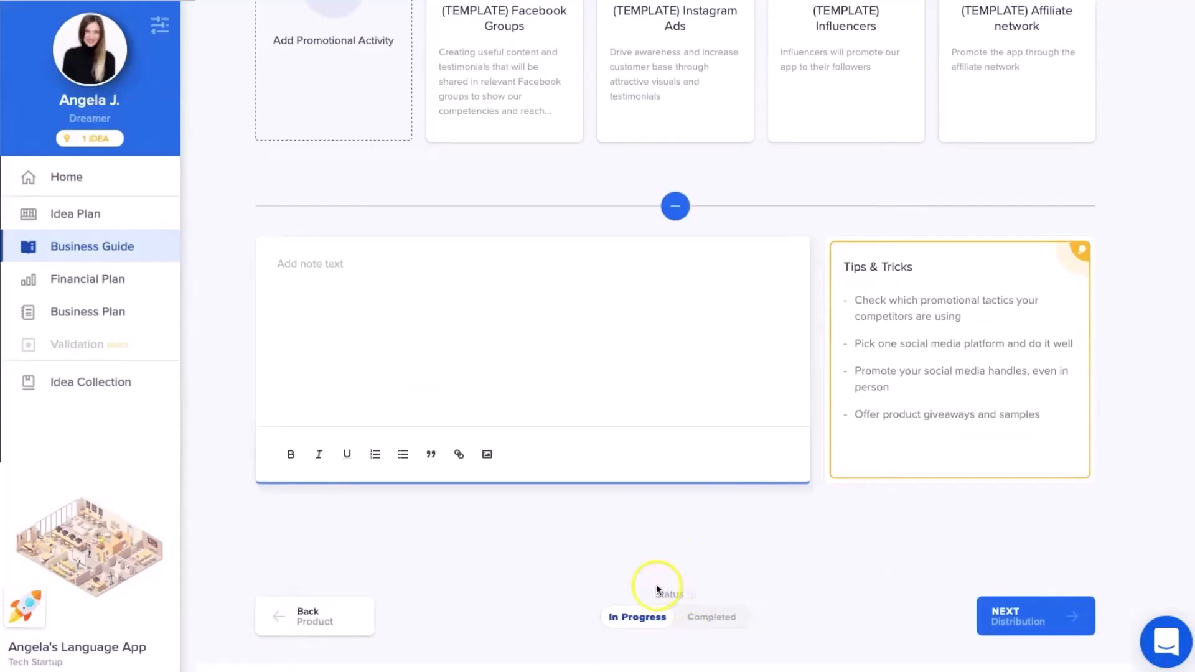
Try out the Promotion section's Completed status and set it back to In Progress.
click(704, 620)
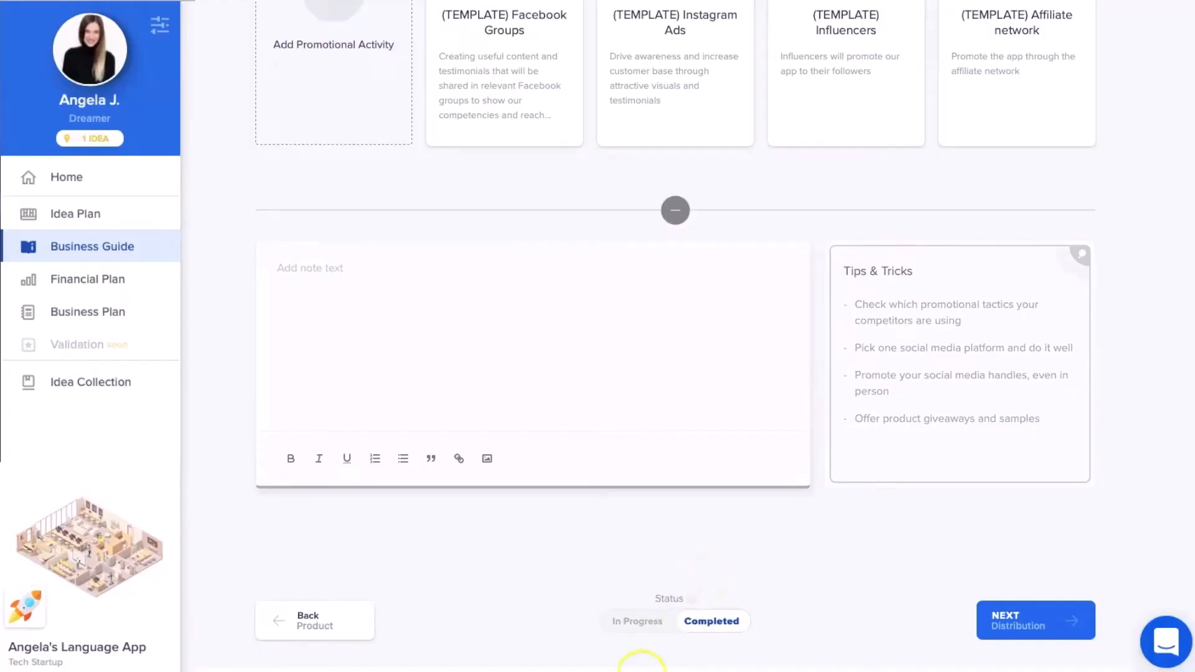
click(621, 622)
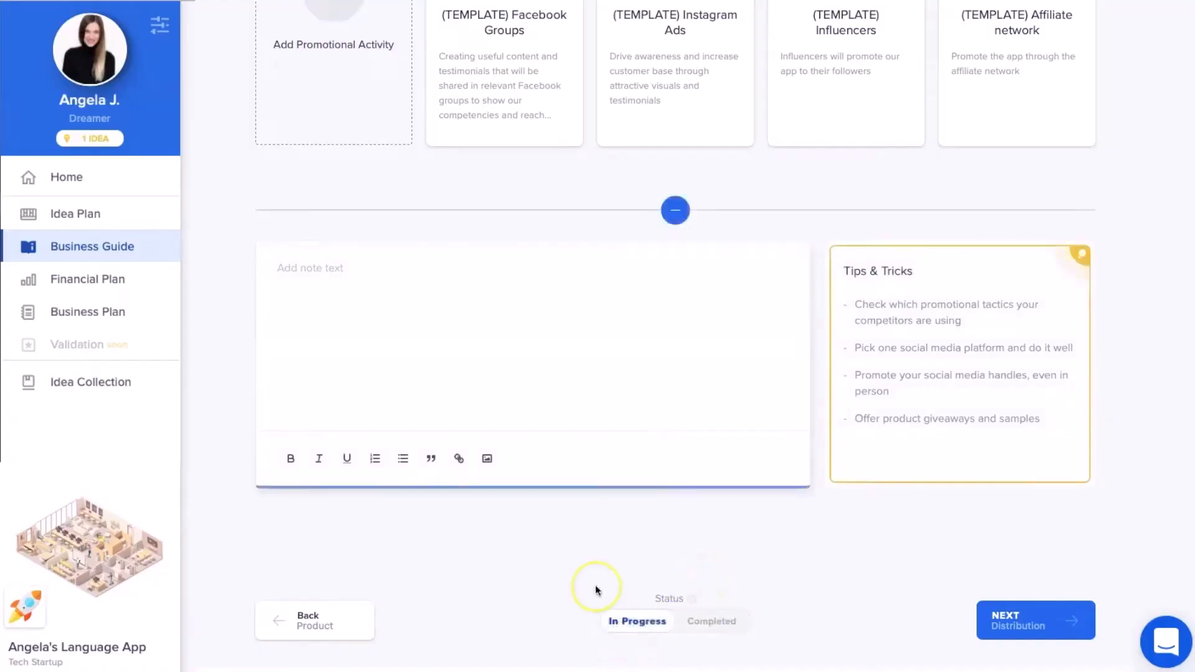
scroll(595, 590, up, 3)
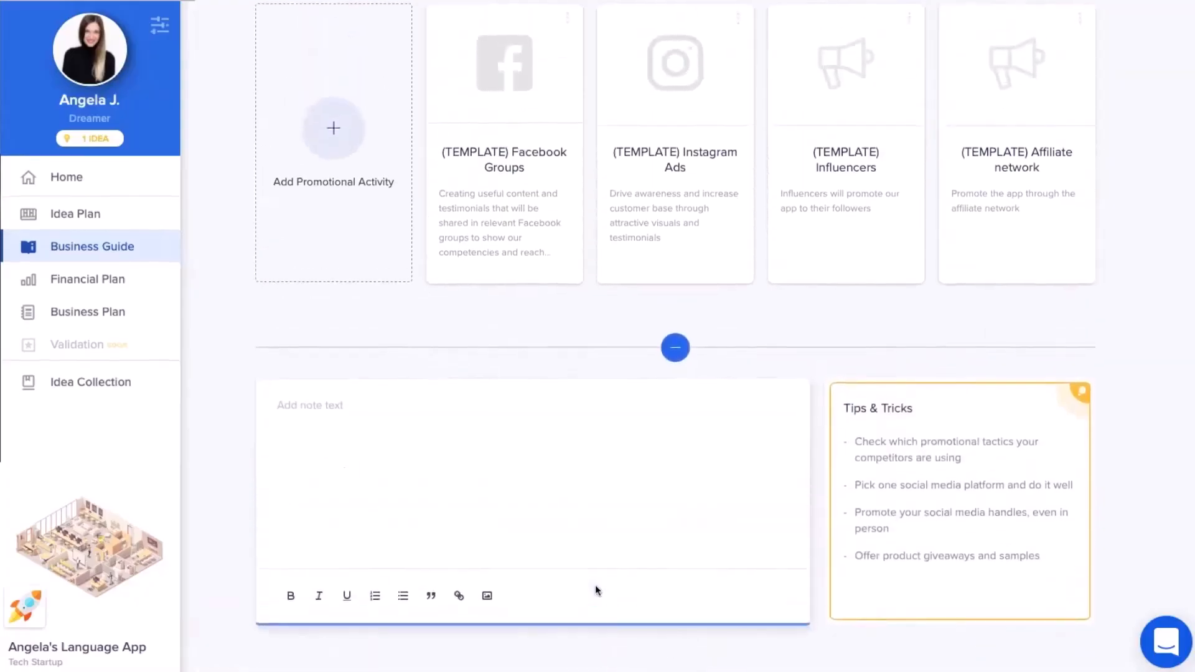
scroll(595, 587, down, 3)
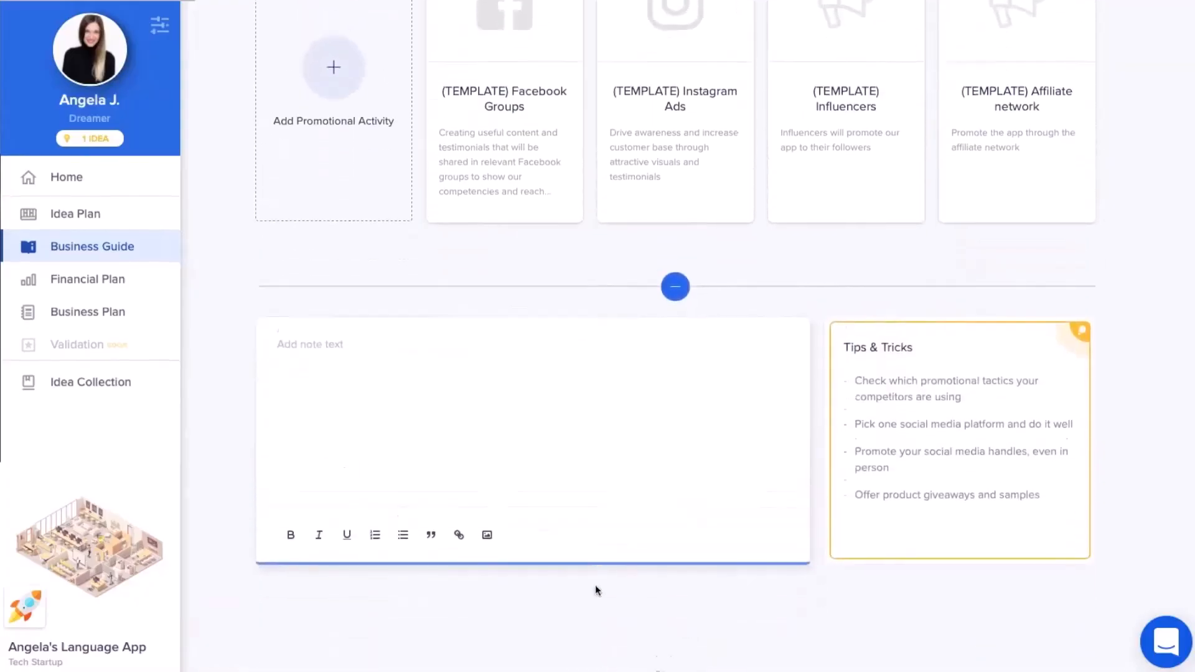
click(707, 616)
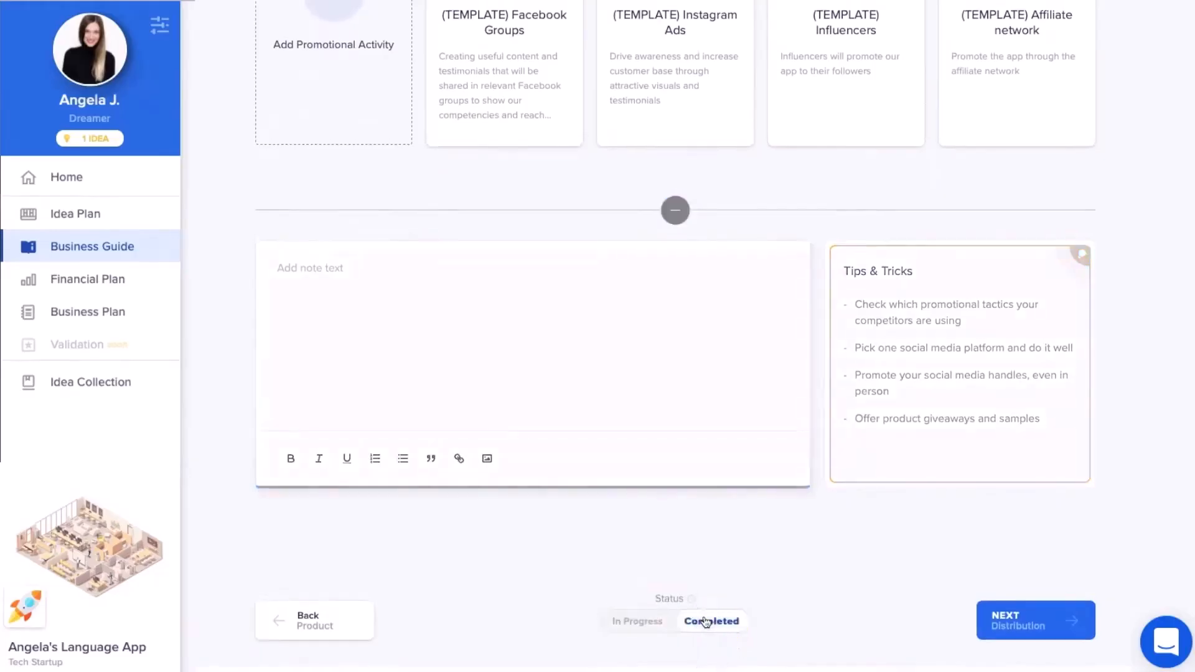
click(707, 621)
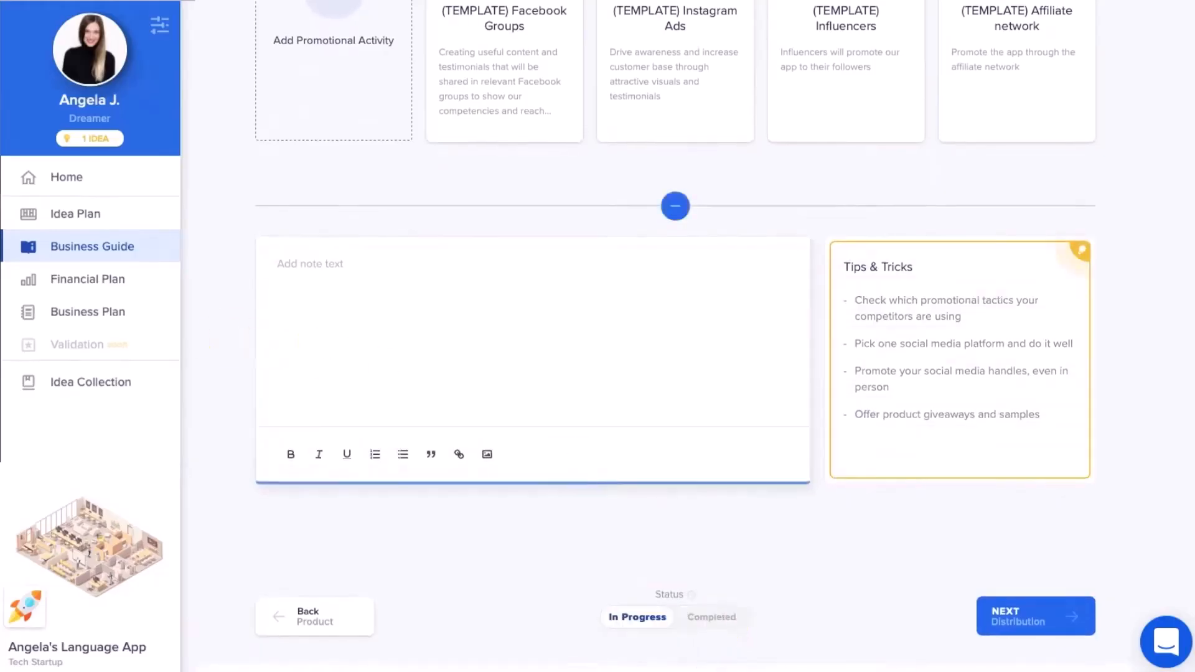
Return to the Business Guide overview and preview each chapter's topics again, from Concept through Validation.
click(93, 242)
mouse_move(362, 235)
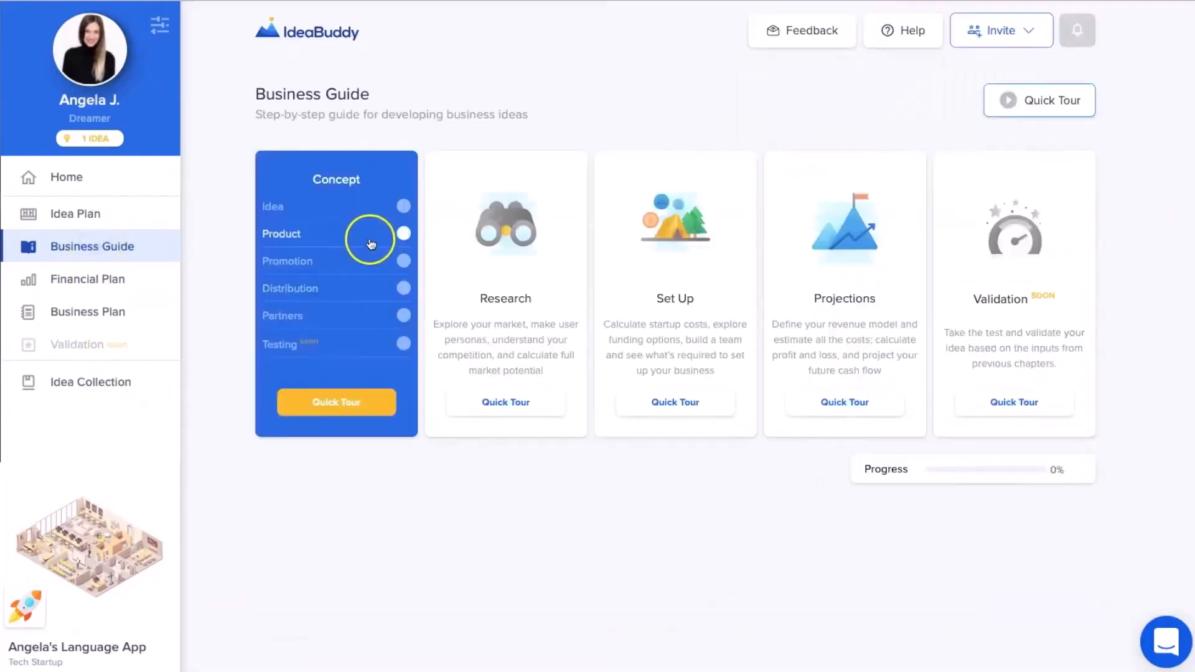
mouse_move(492, 264)
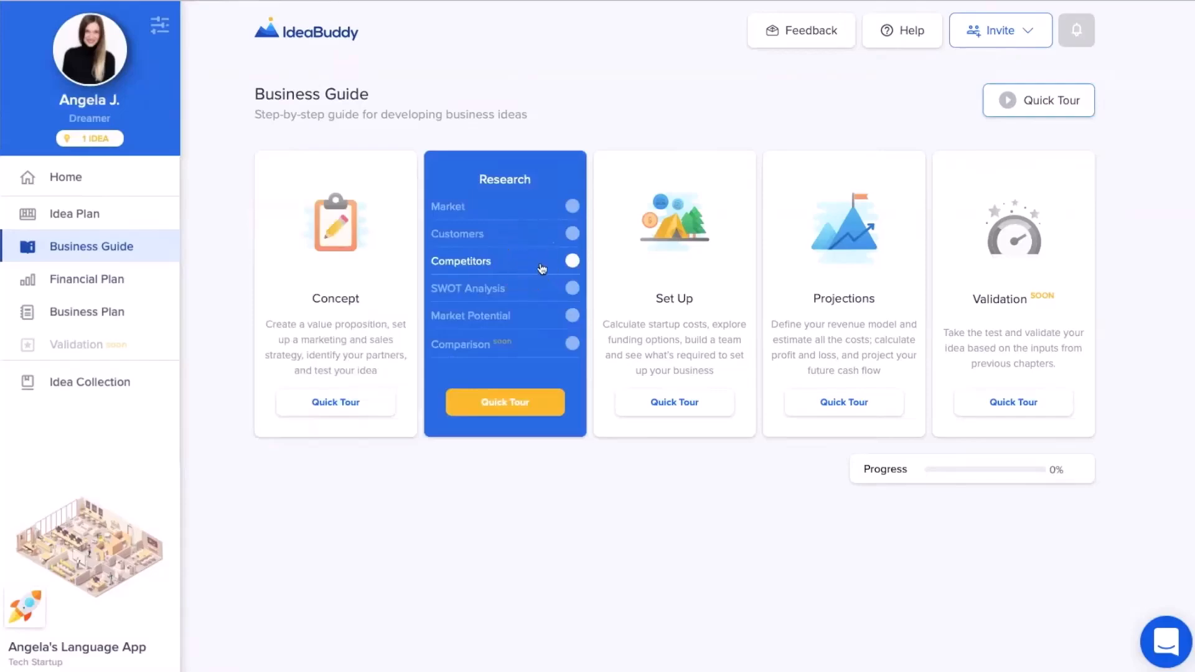
mouse_move(688, 266)
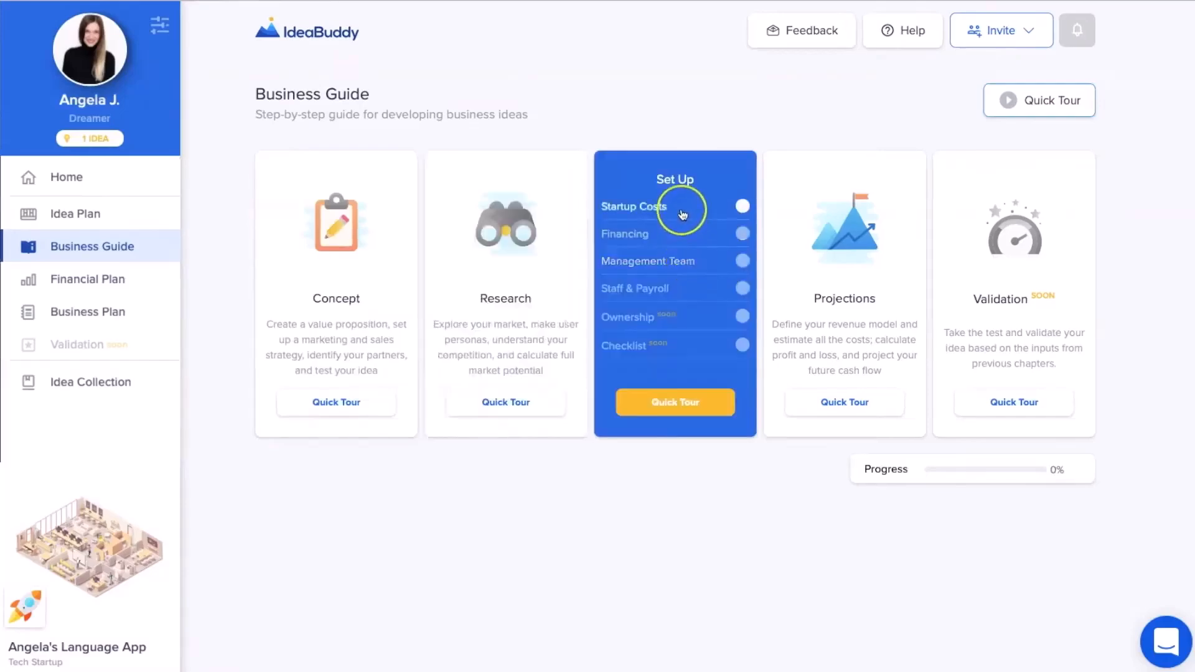
mouse_move(808, 245)
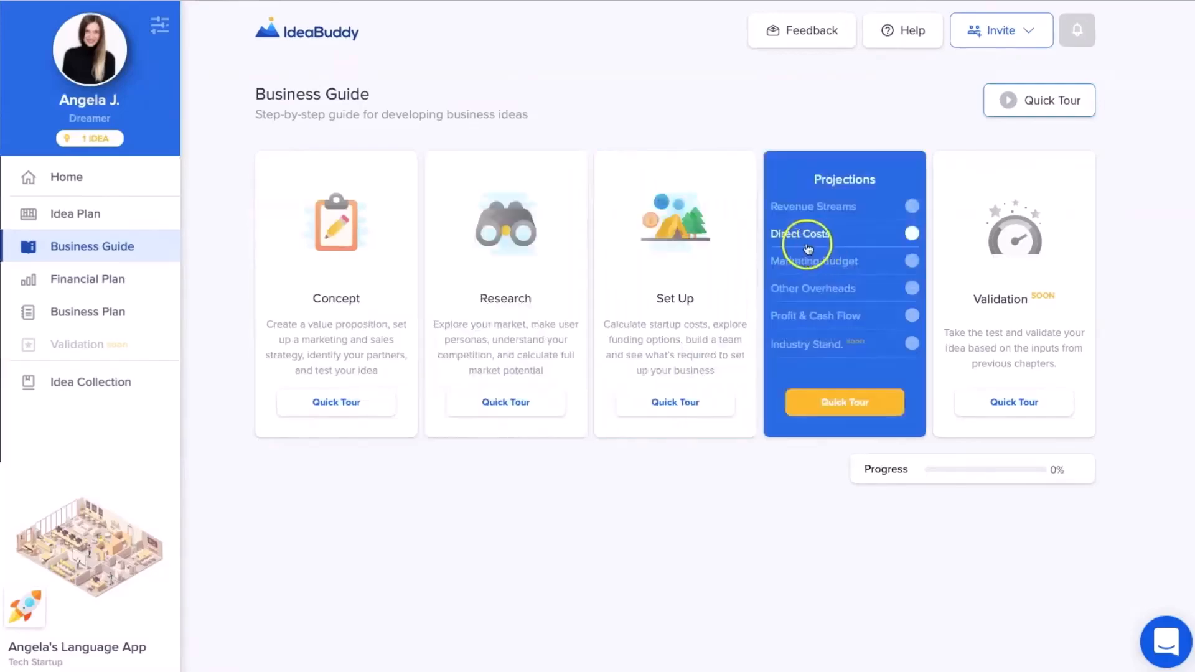
mouse_move(979, 246)
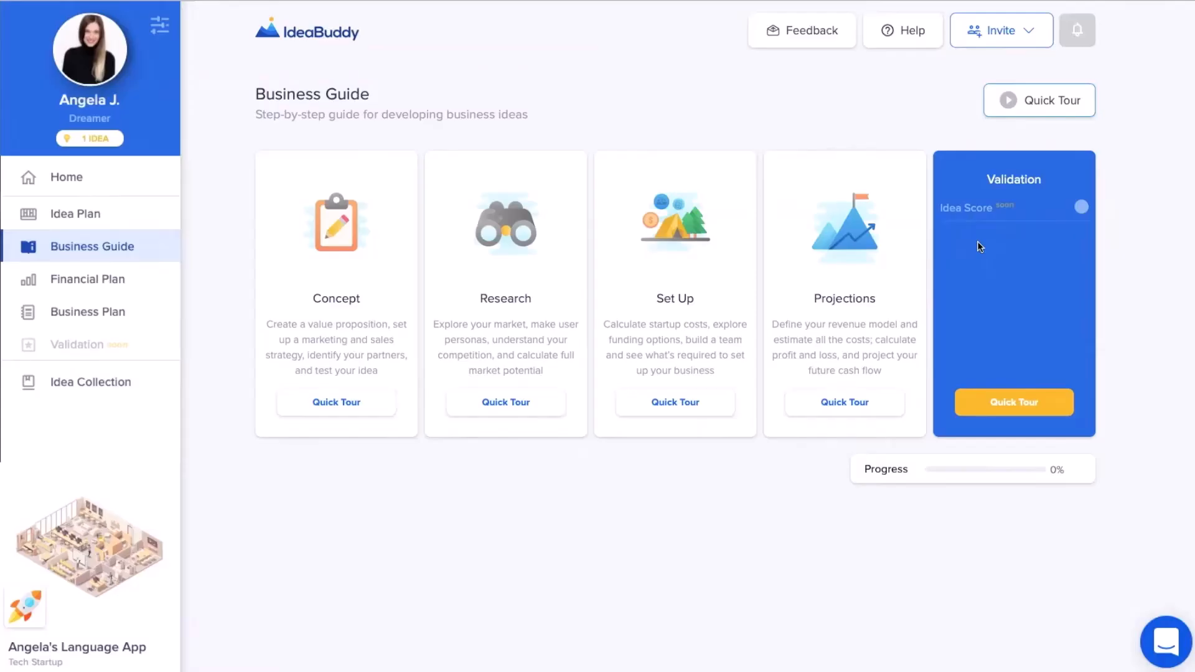
Open the Concept chapter's Idea section and review its two question cards, note area and tips.
mouse_move(377, 262)
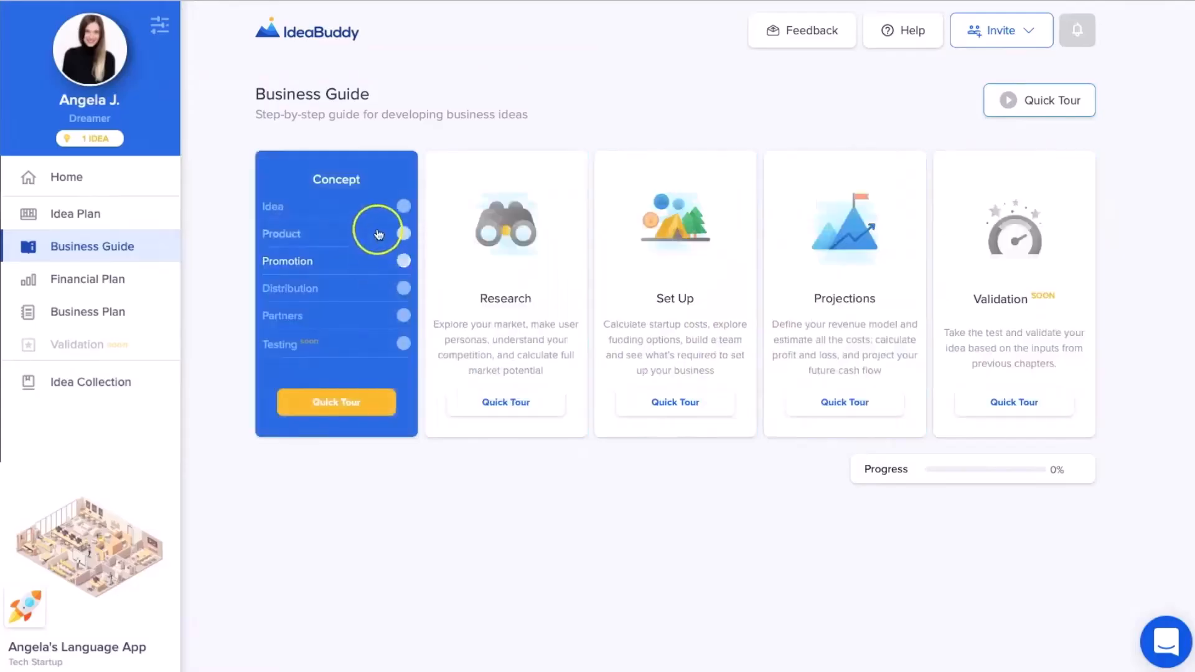
click(375, 206)
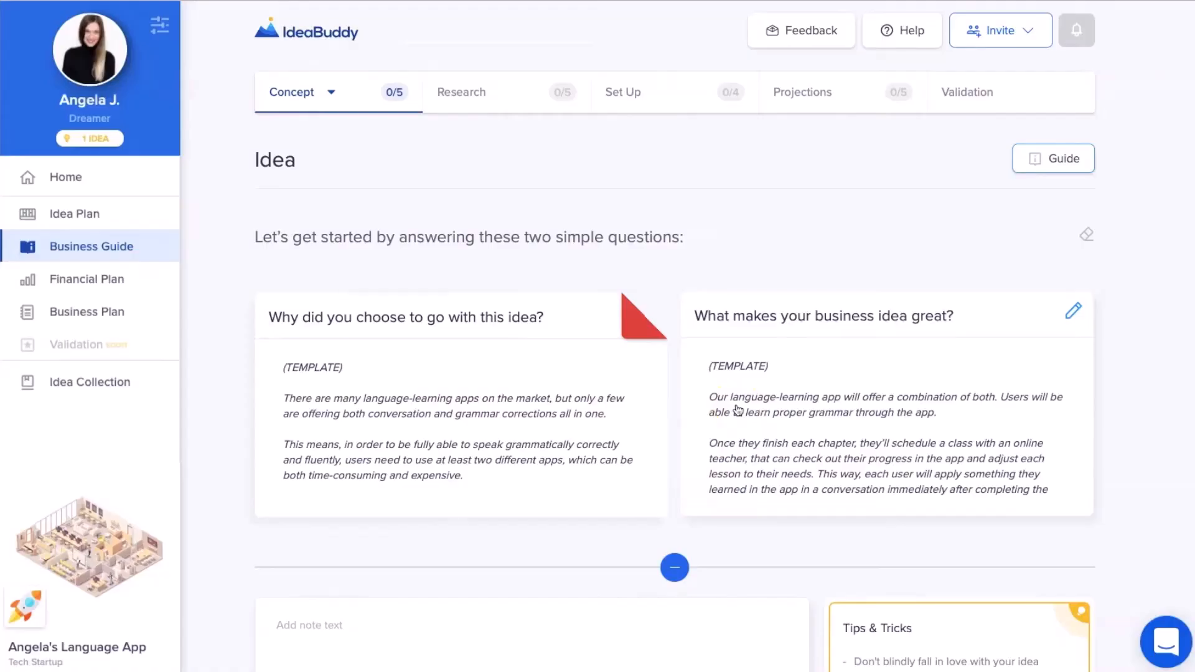
scroll(738, 410, down, 2)
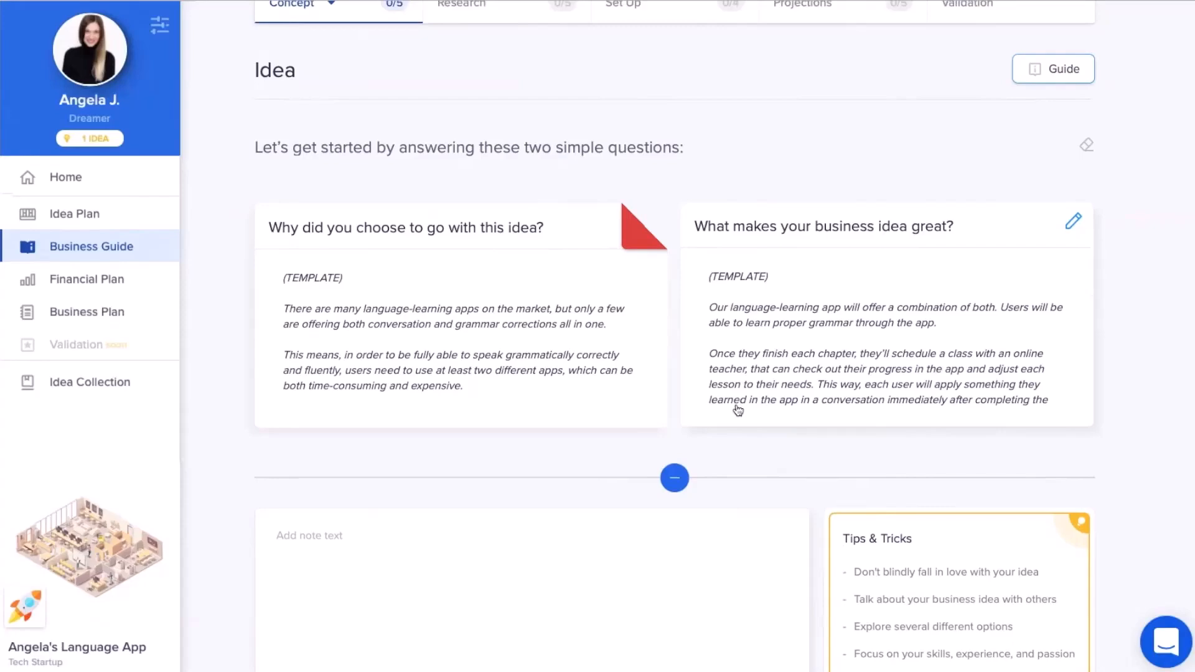
scroll(738, 409, down, 5)
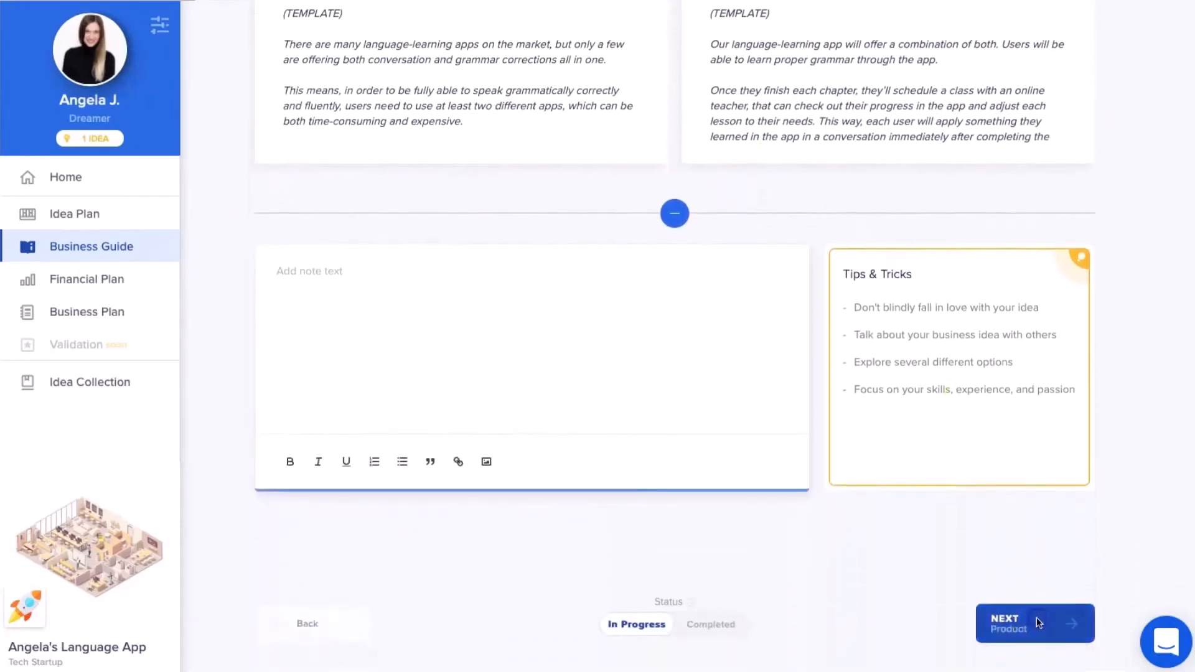
Continue to the Product section and review its unique selling propositions, product/service portfolio and tips.
click(1033, 651)
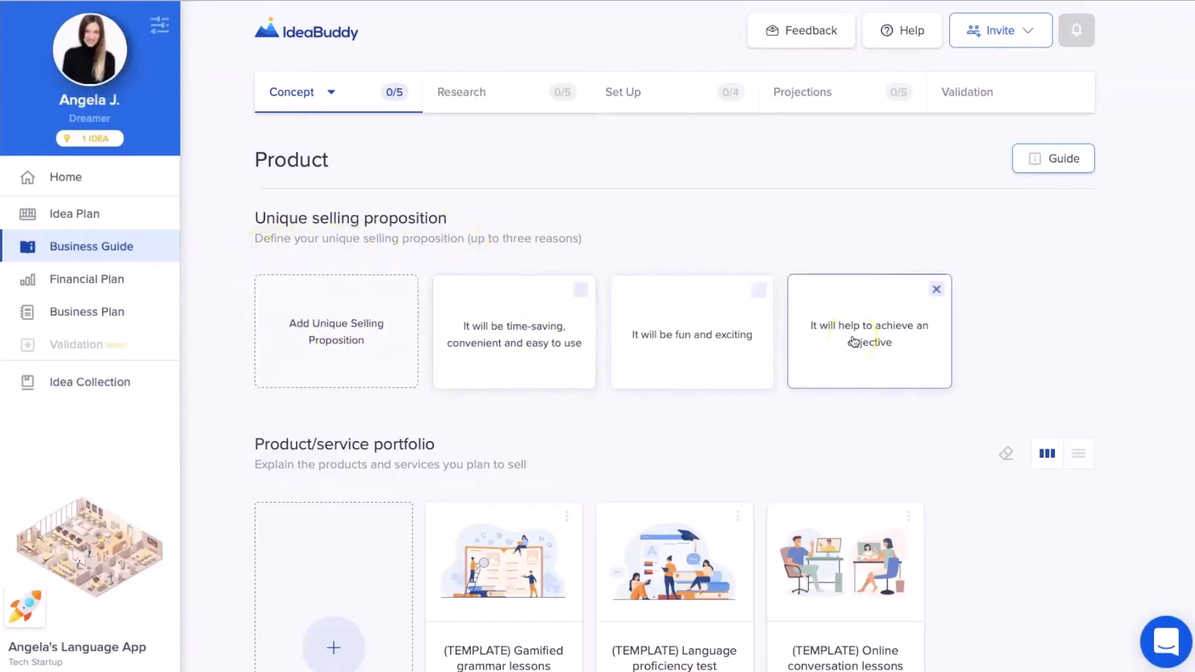
scroll(860, 471, down, 5)
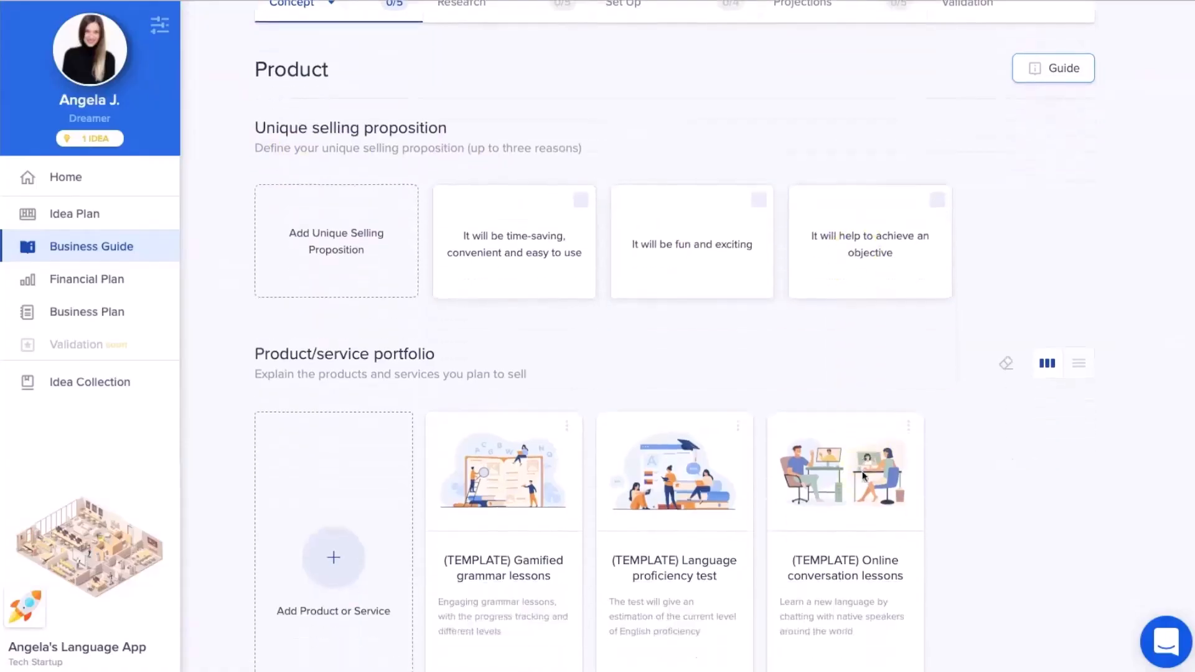
scroll(862, 472, down, 5)
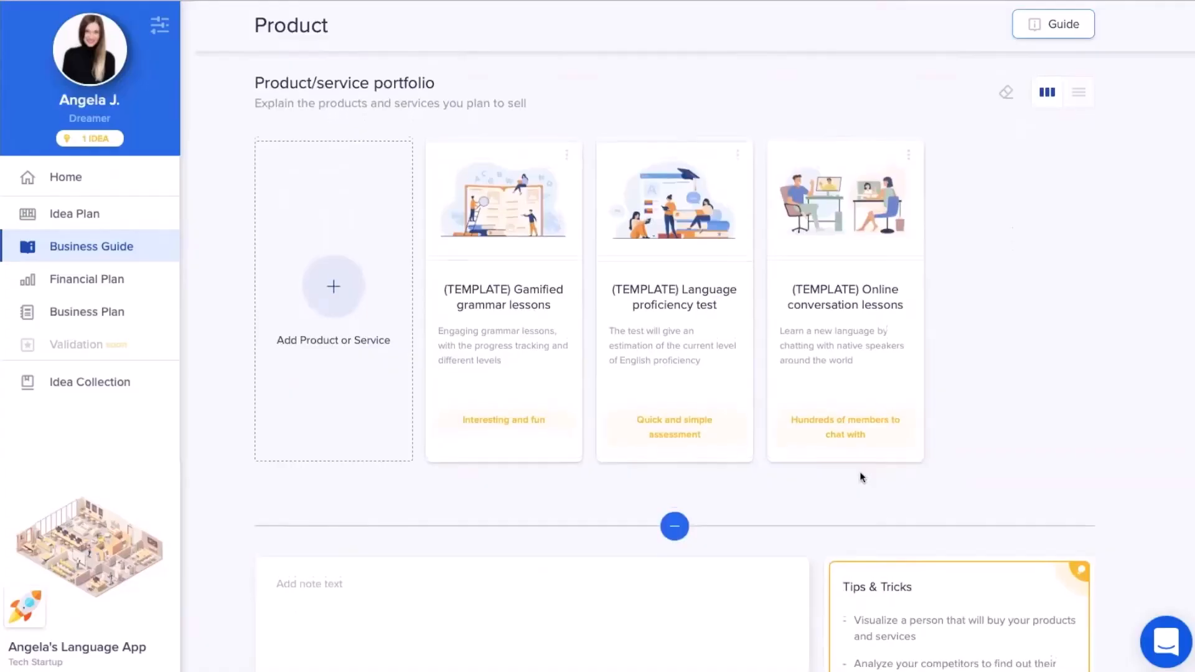
scroll(860, 471, down, 1)
scroll(860, 477, down, 1)
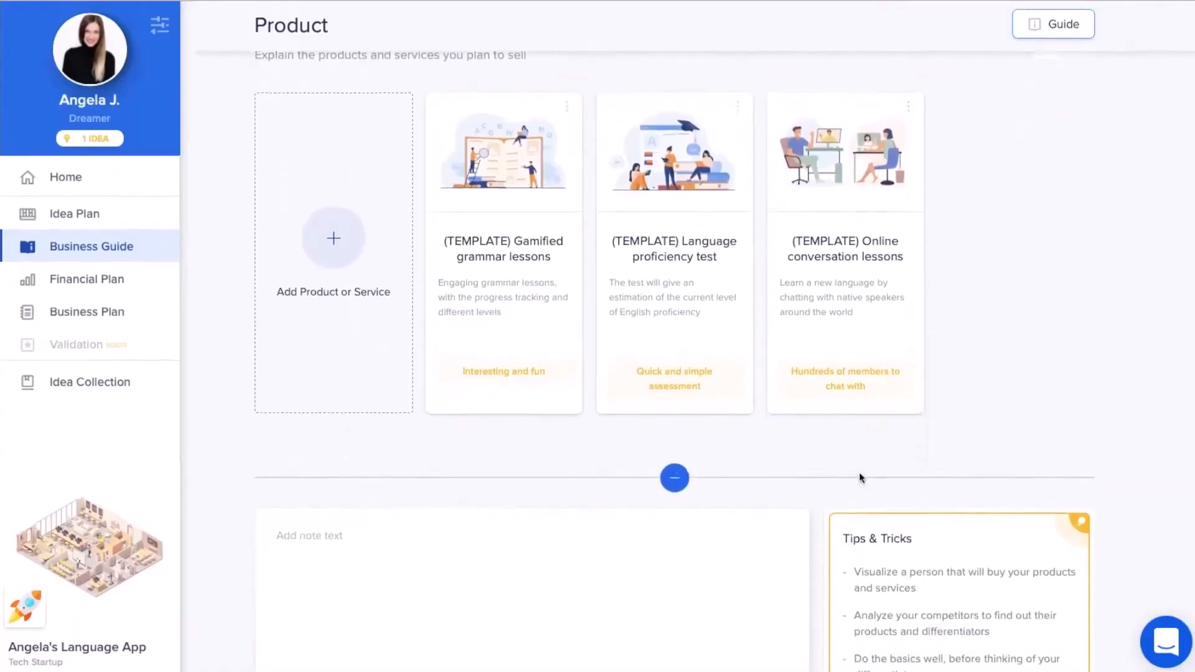
Continue from the Product section to the Promotion section and review its promotional activity cards.
scroll(859, 435, down, 4)
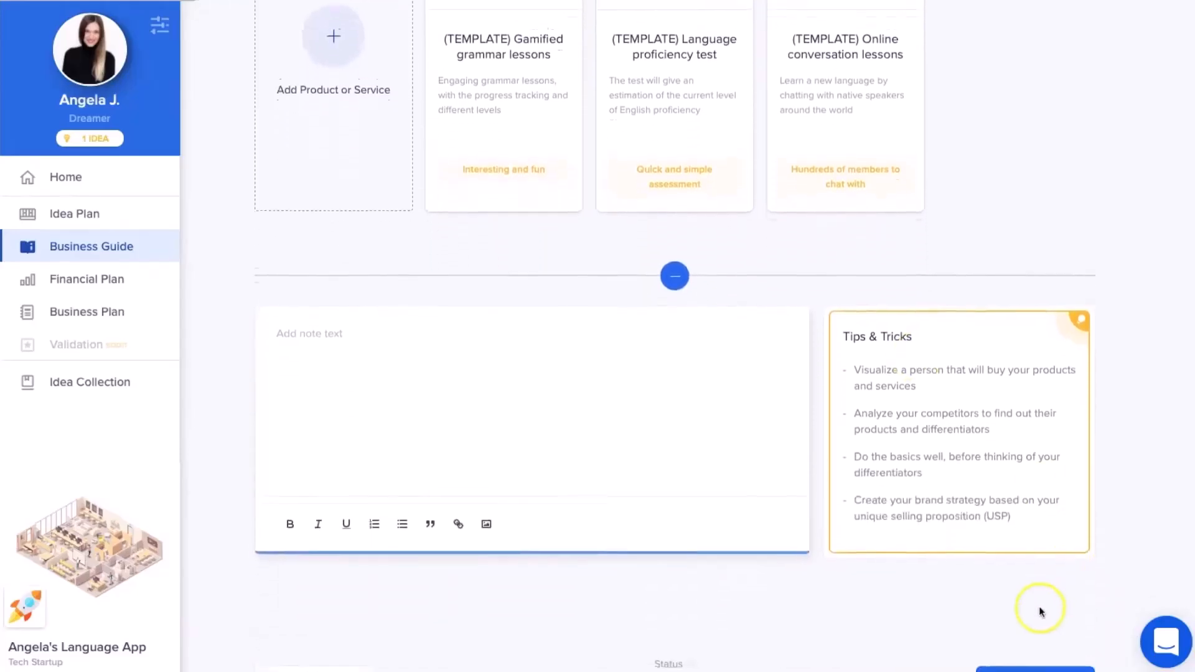
click(1032, 615)
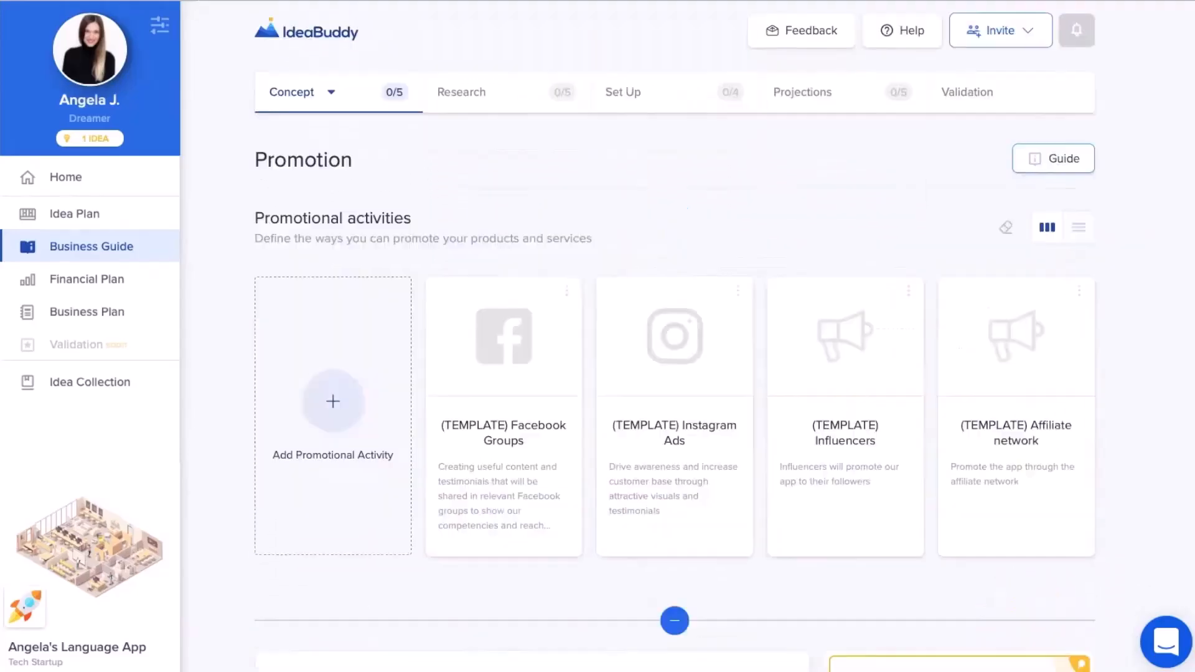
click(218, 344)
scroll(555, 348, down, 1)
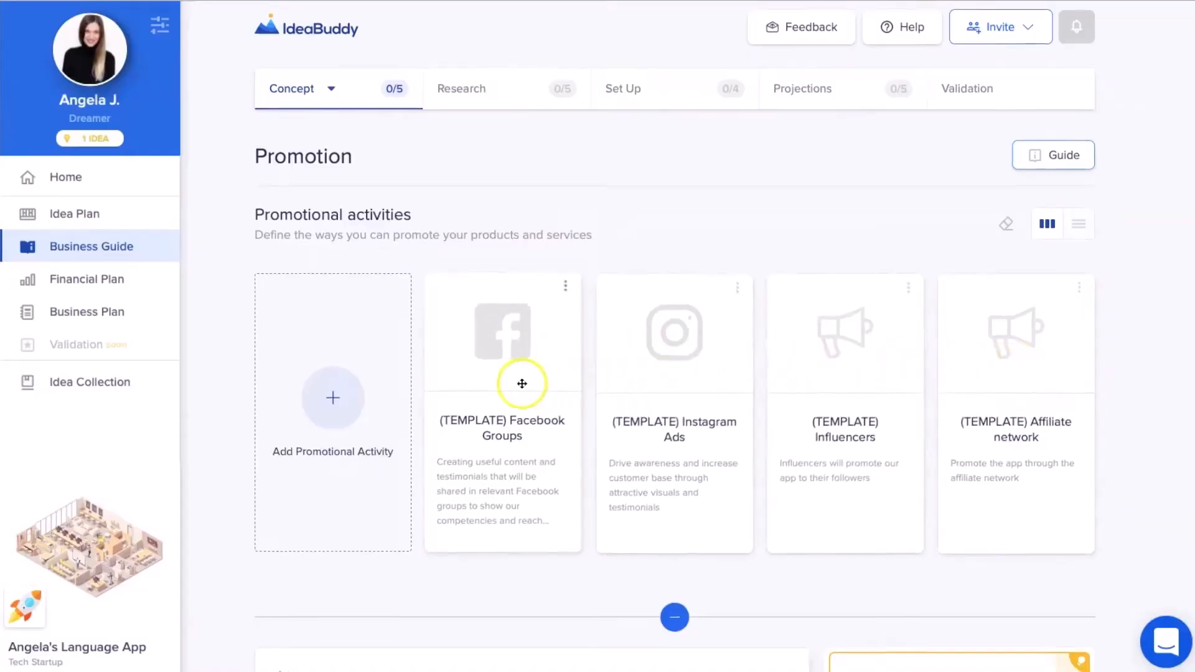
scroll(519, 383, up, 1)
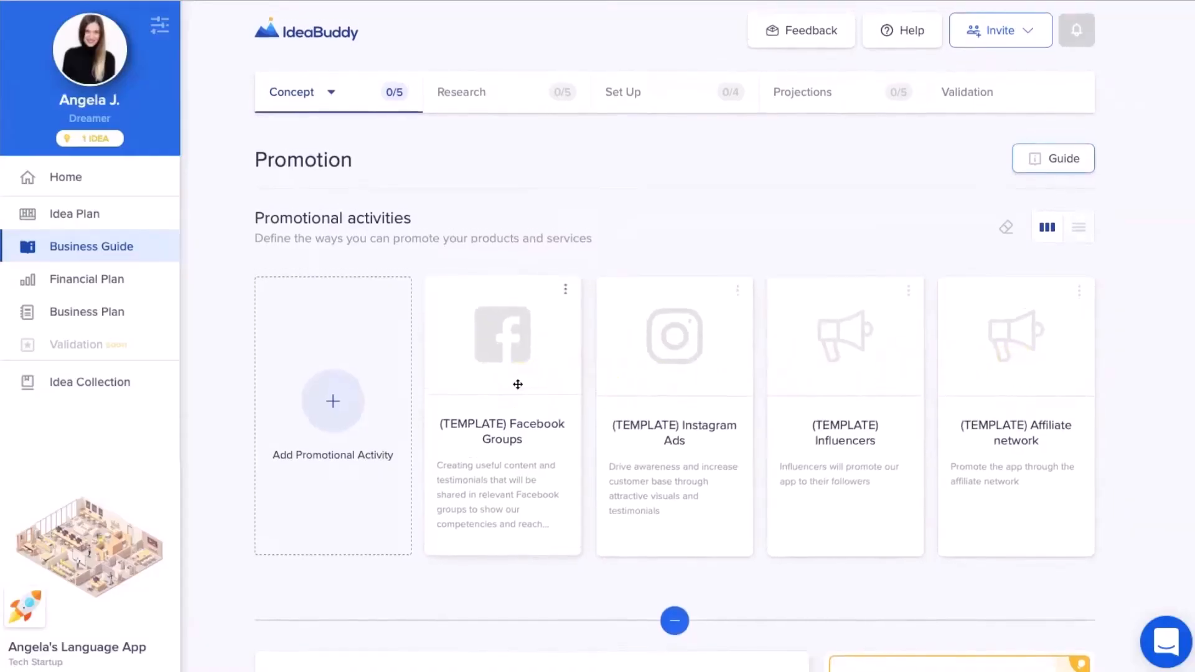
scroll(517, 384, up, 1)
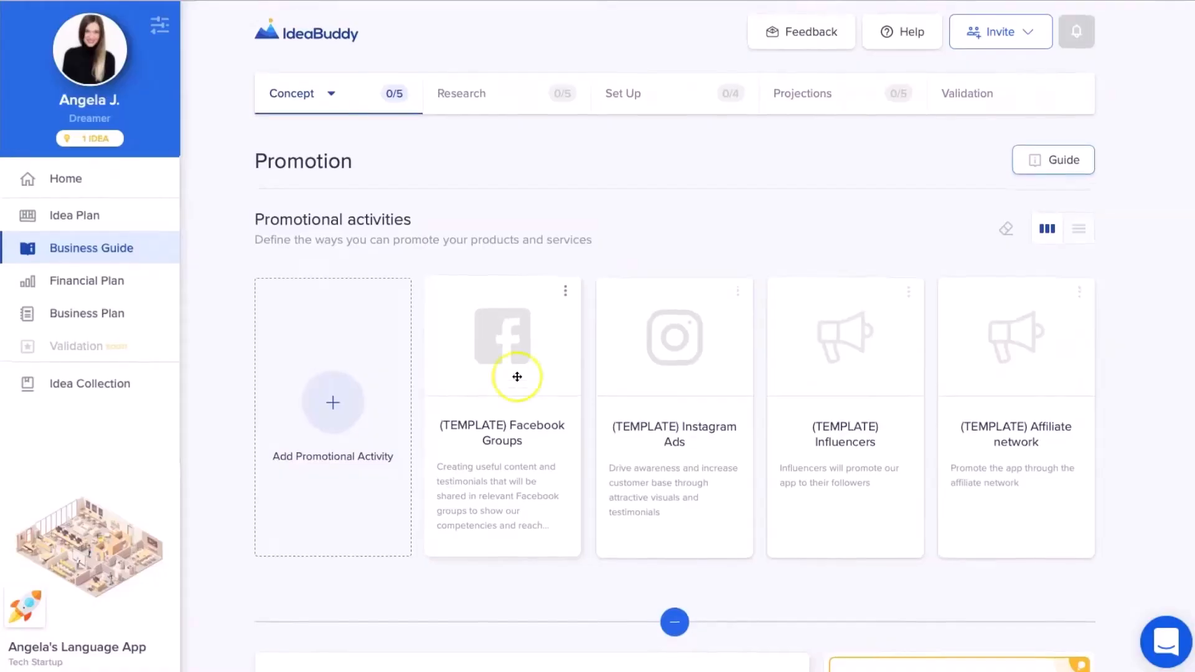
Open the Concept chapter's Distribution section and review its sales and distribution methods and tips.
click(277, 91)
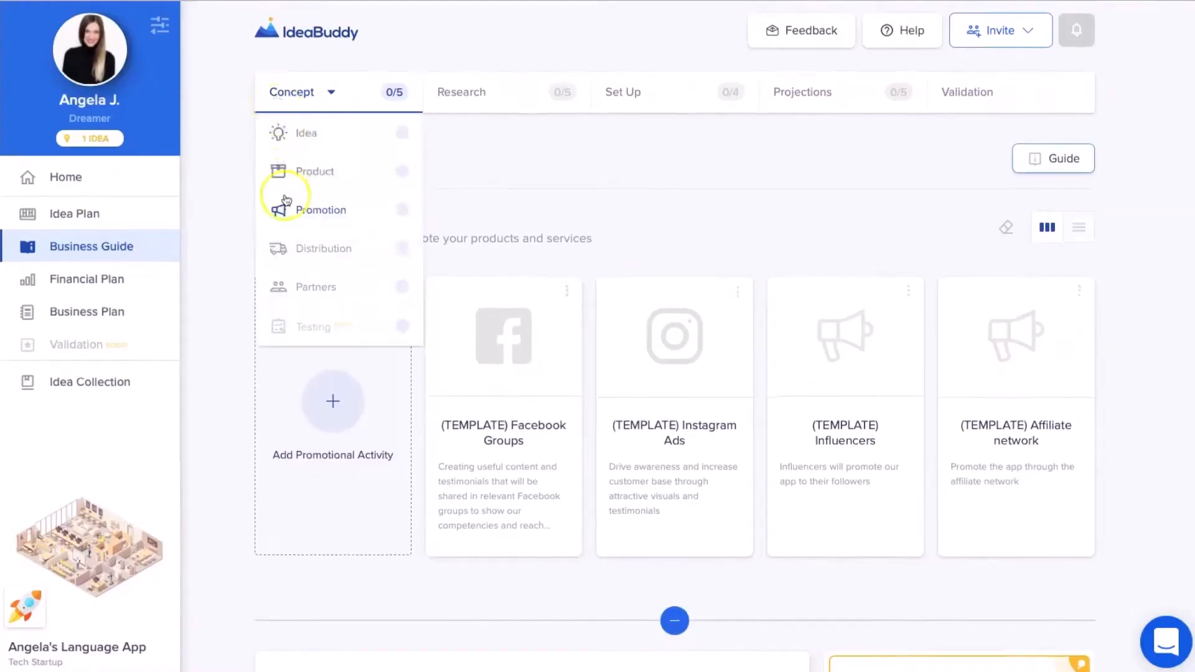
click(280, 248)
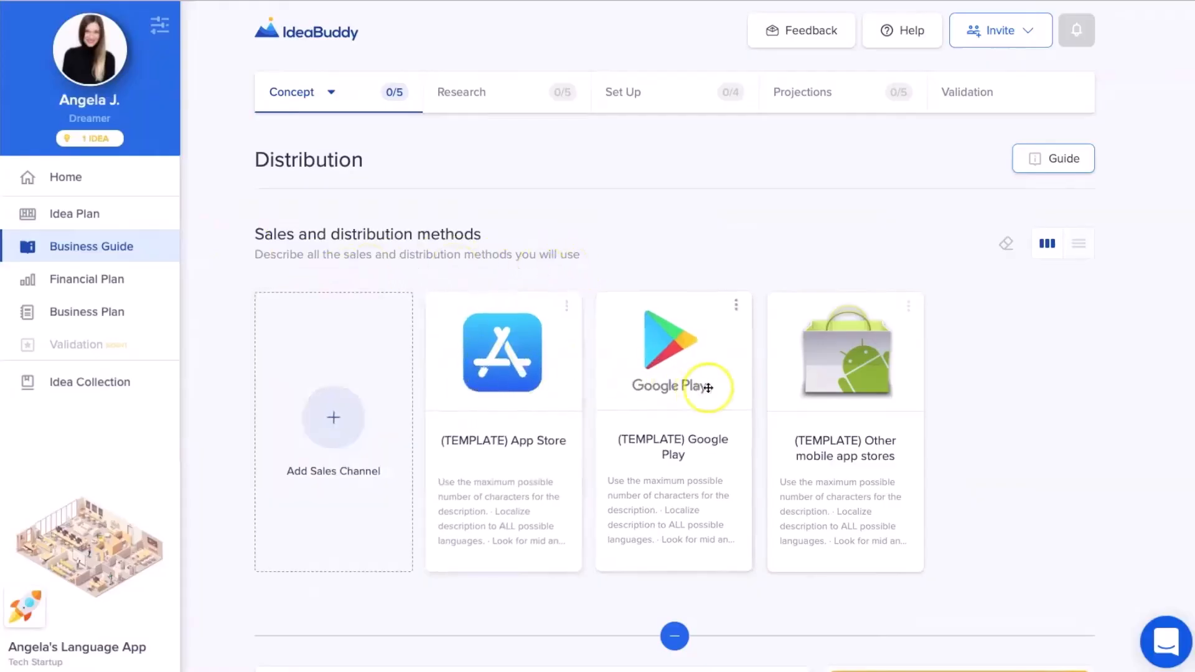
scroll(841, 383, down, 2)
scroll(841, 383, down, 3)
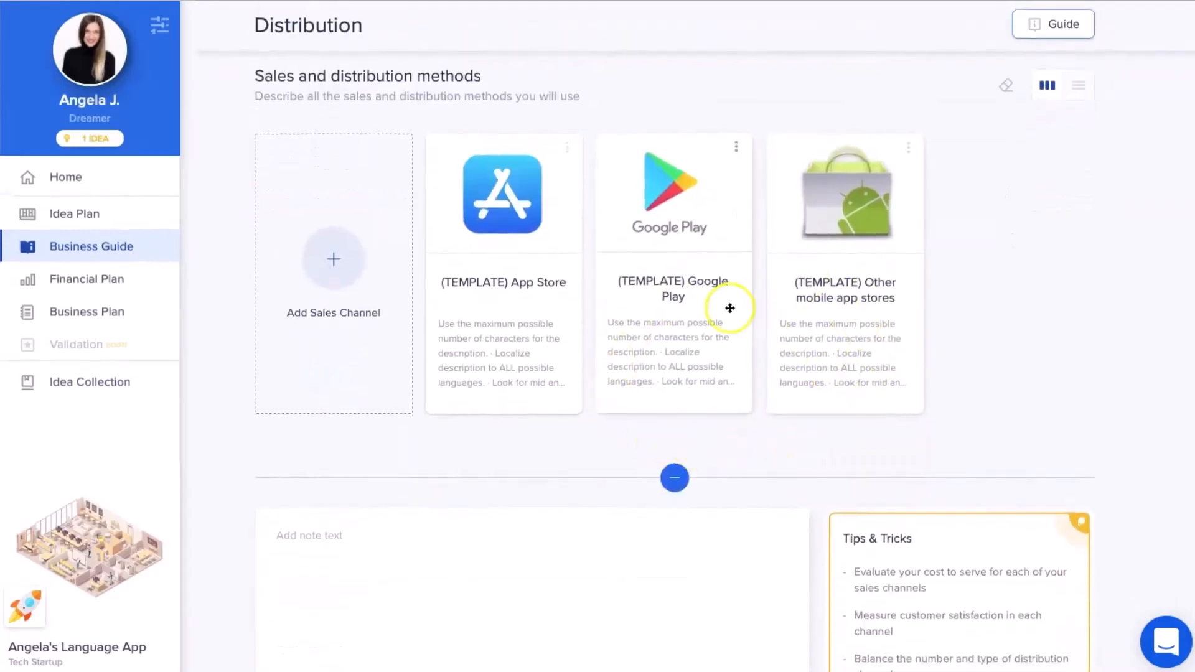
scroll(451, 284, up, 3)
Open the Concept chapter's Partners section and review the key business partner cards.
click(282, 101)
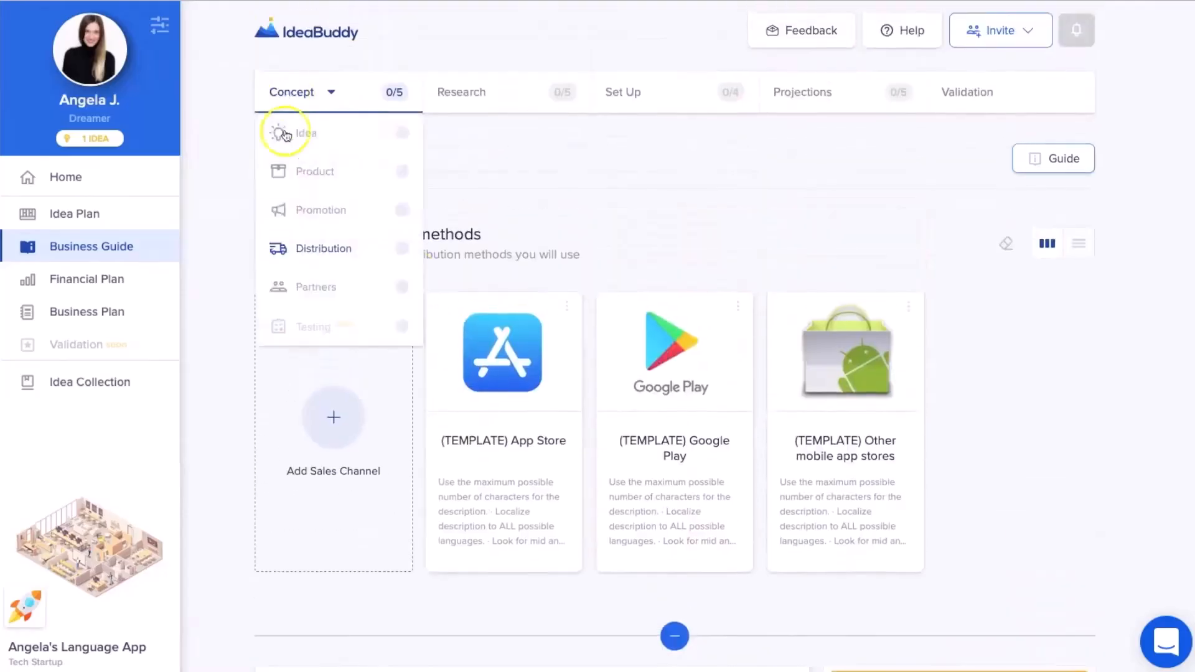
click(387, 299)
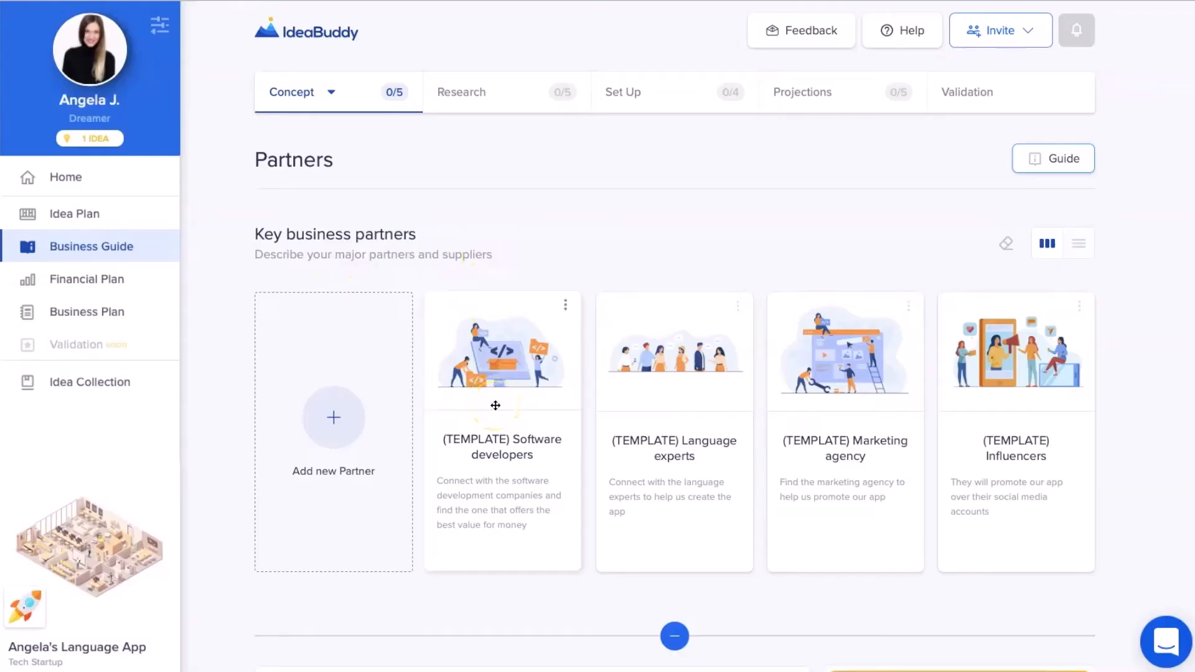
drag(498, 405, 543, 409)
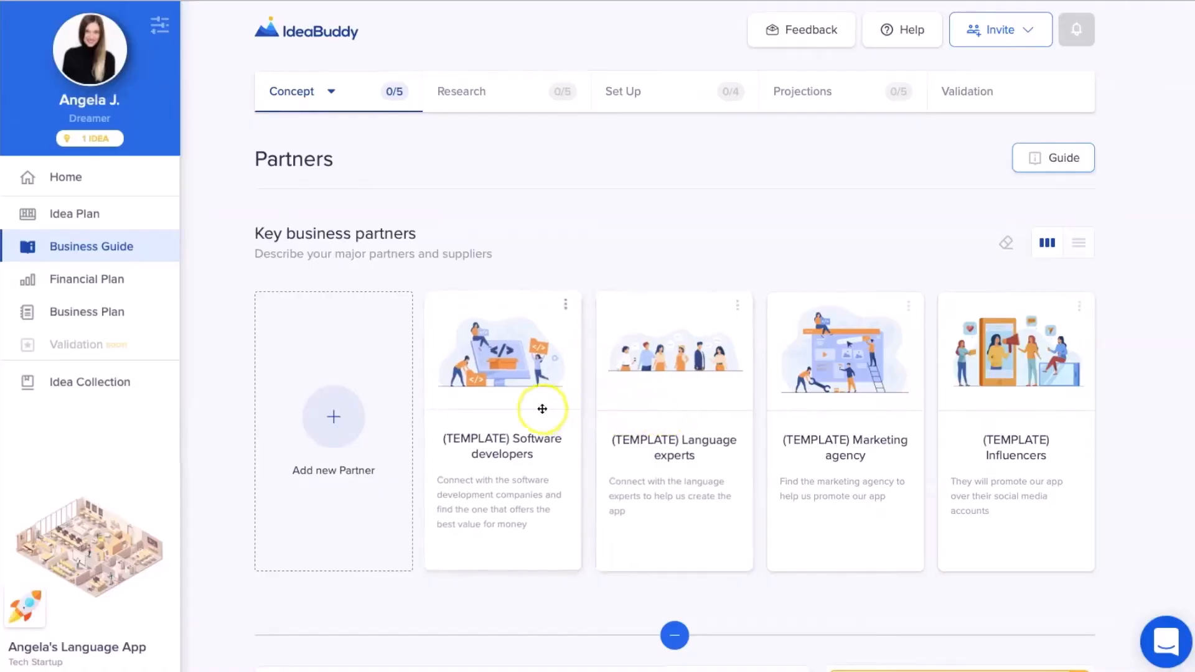
Open the Research chapter's Market section from the Business Guide overview and review the market coverage and growth rate options without changing them.
click(79, 243)
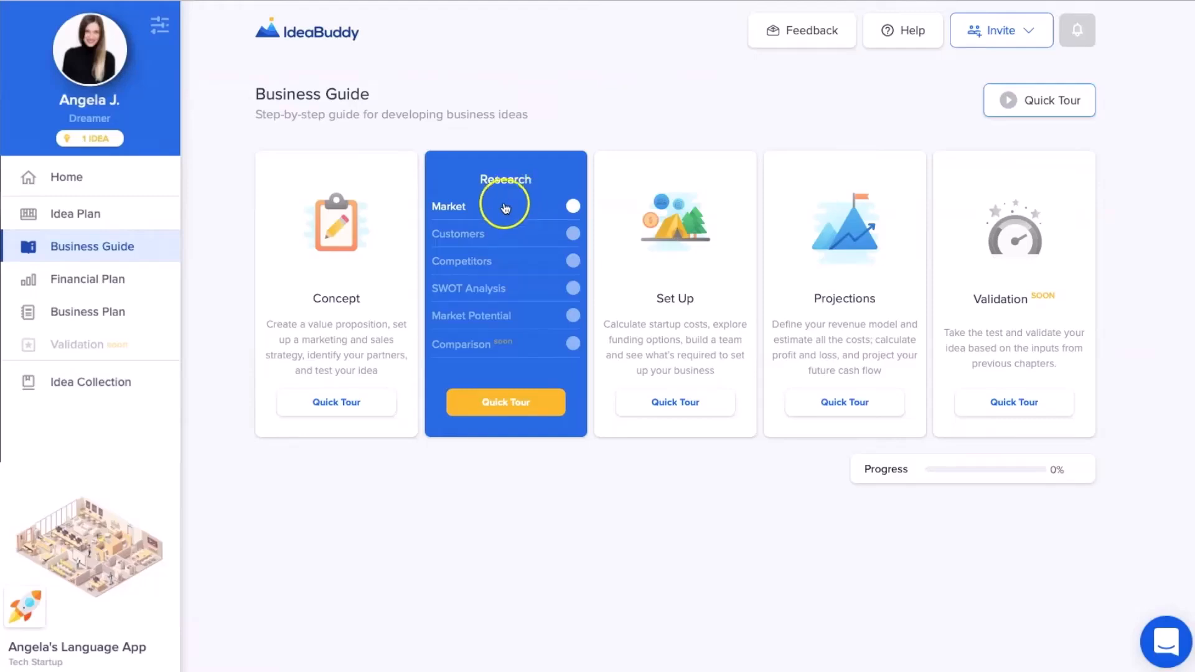
click(505, 205)
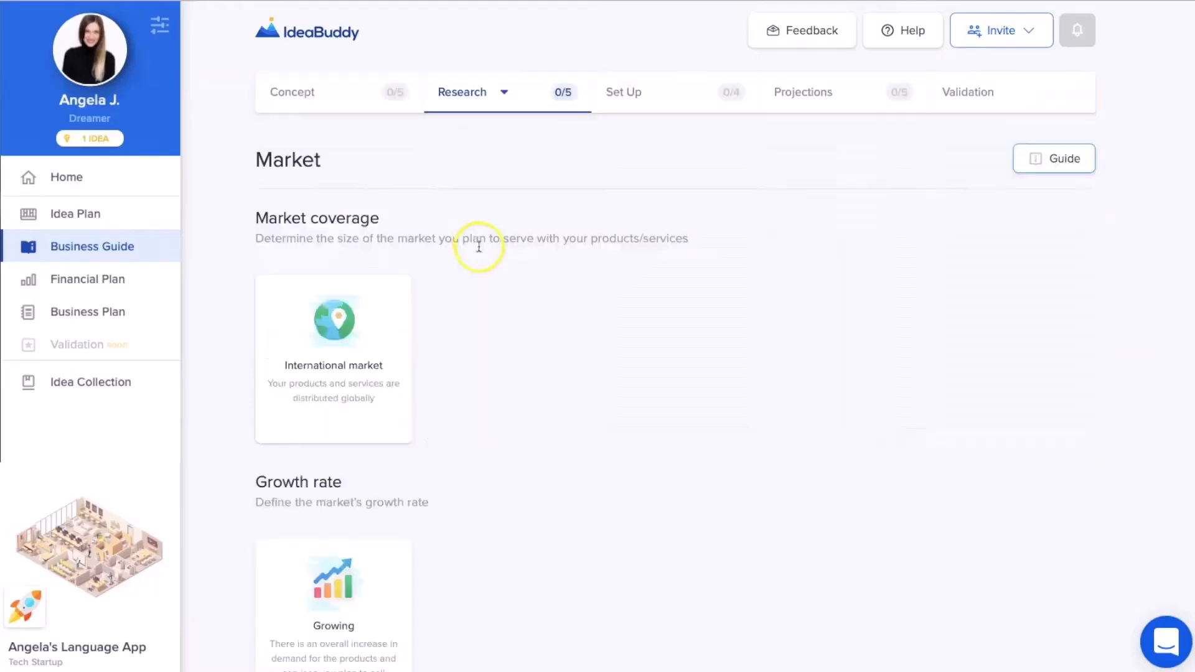
click(330, 419)
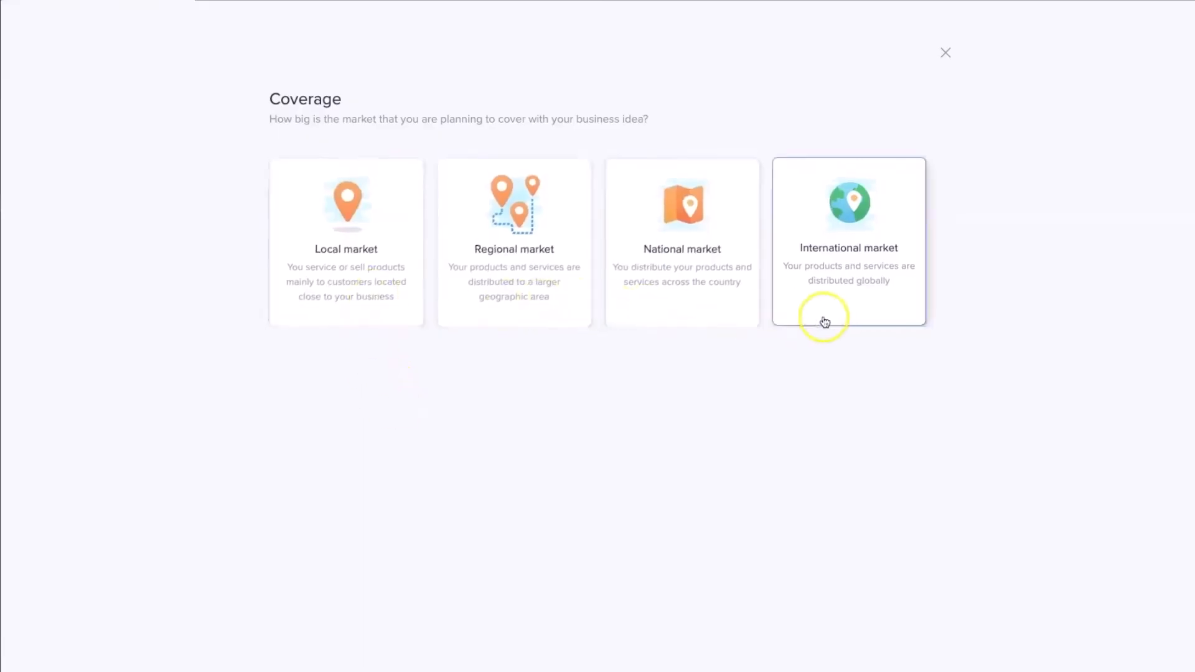
click(946, 53)
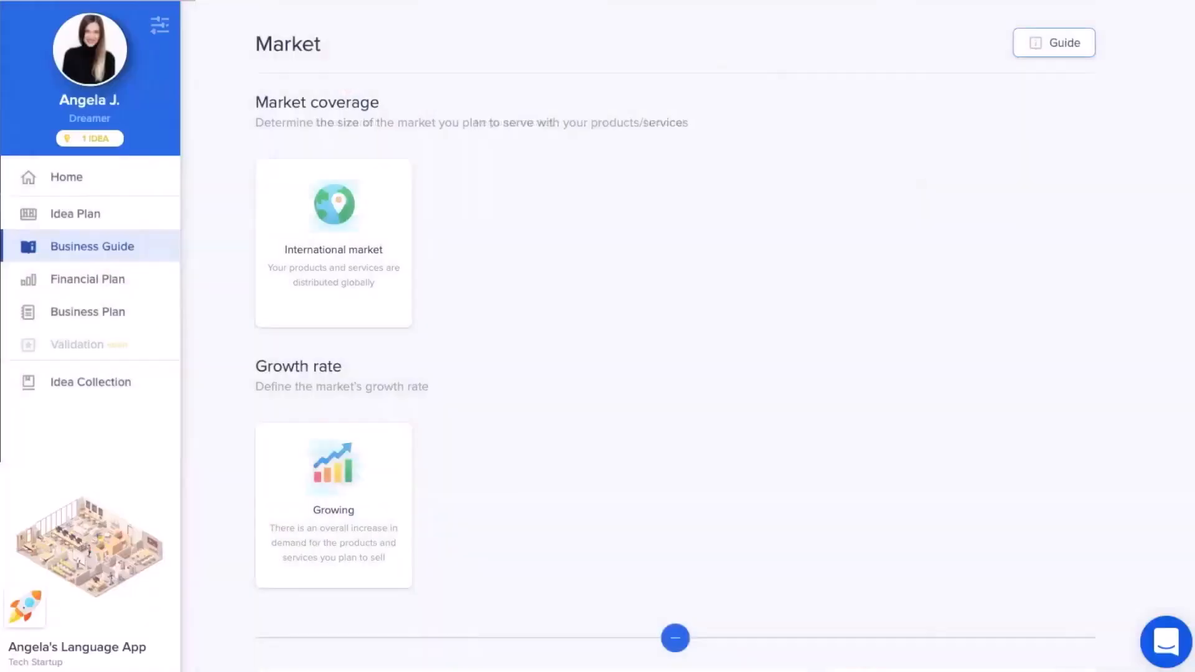
click(379, 486)
click(368, 231)
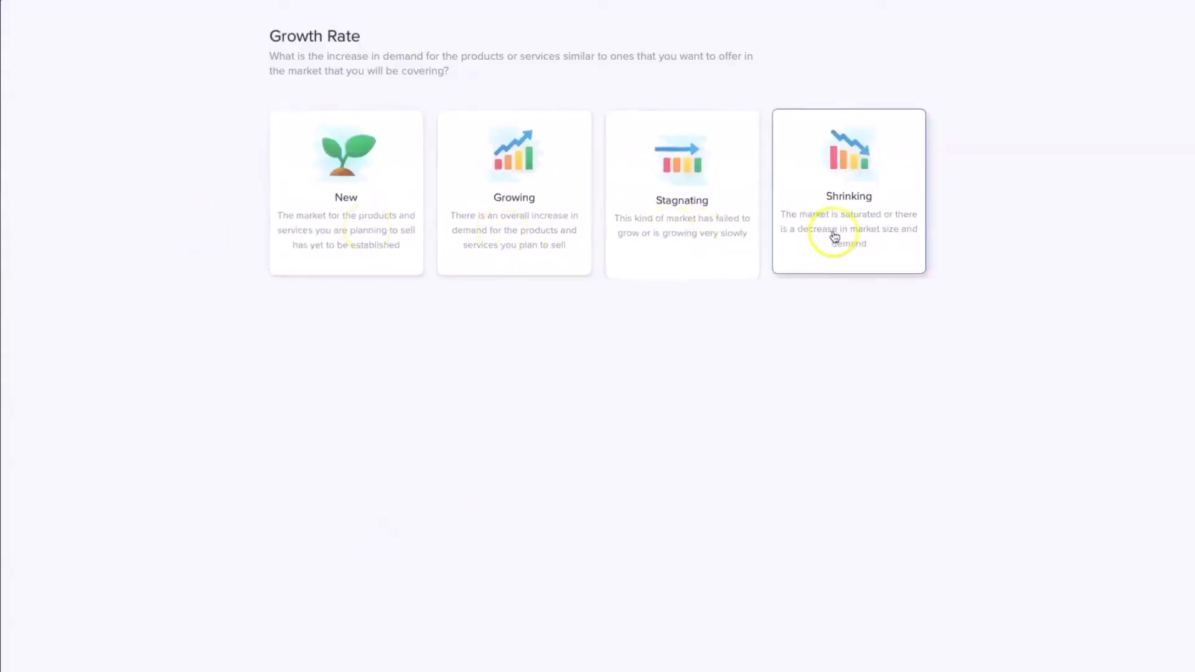
click(942, 1)
Open the Research chapter's Customers section and review the target customer profiles, including their pain points, ratings and priority.
mouse_move(461, 42)
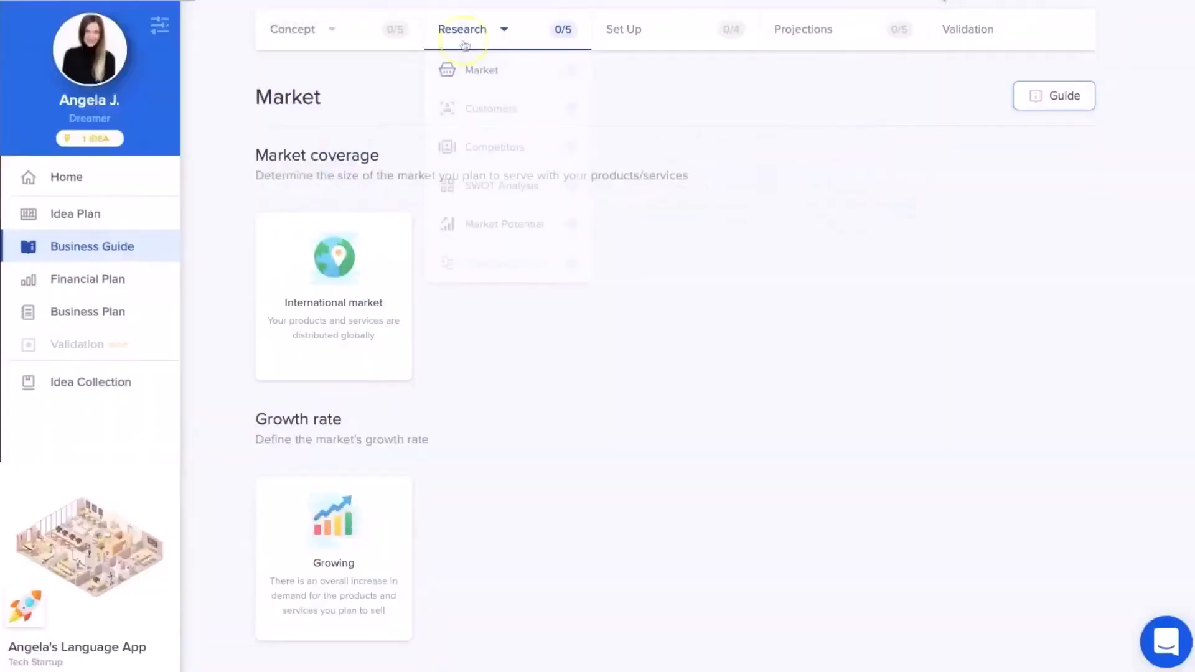
click(467, 121)
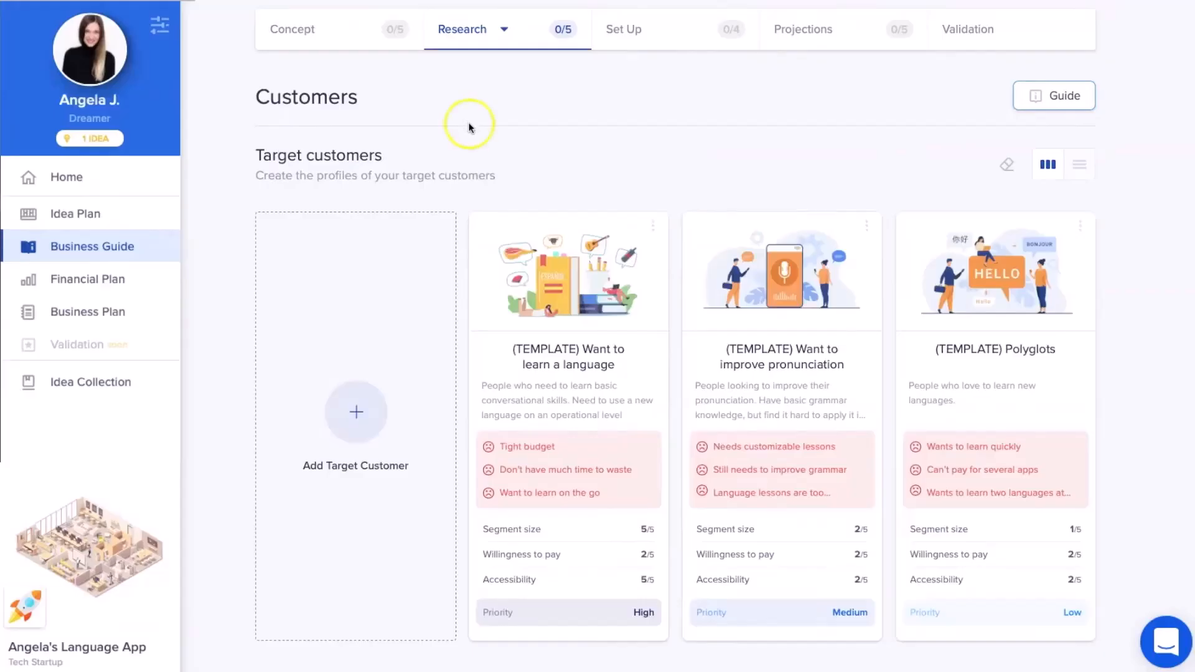
click(560, 426)
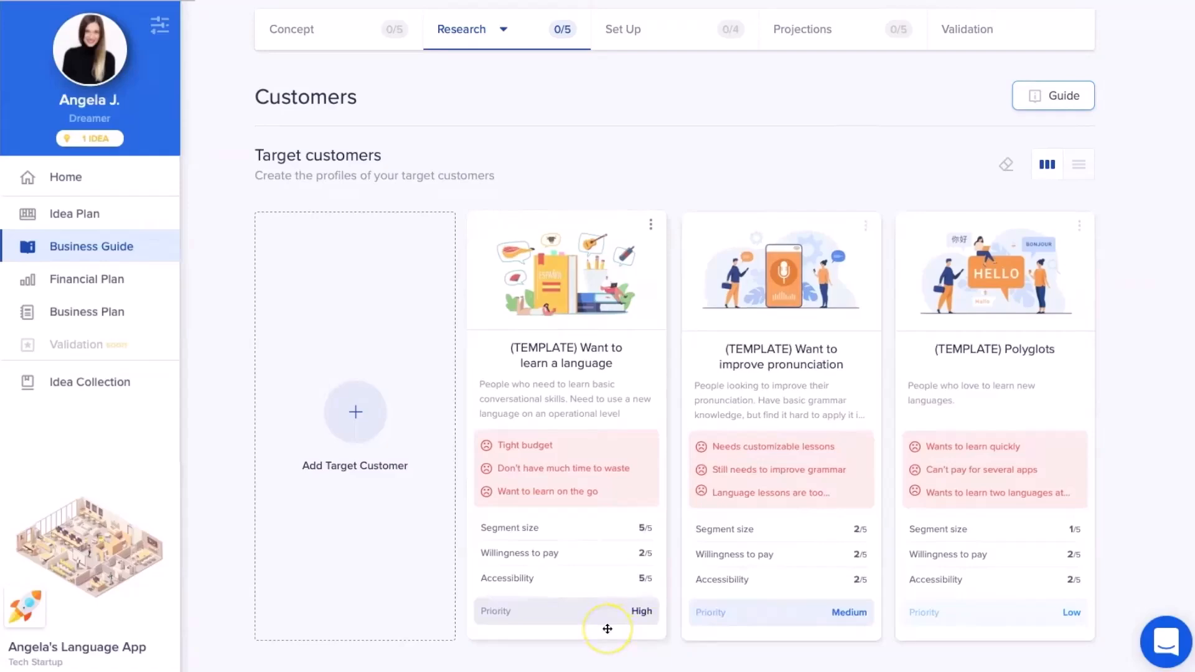
Open the Research chapter's Competitors section and review the key competitor cards with their ratings and threat levels.
click(506, 36)
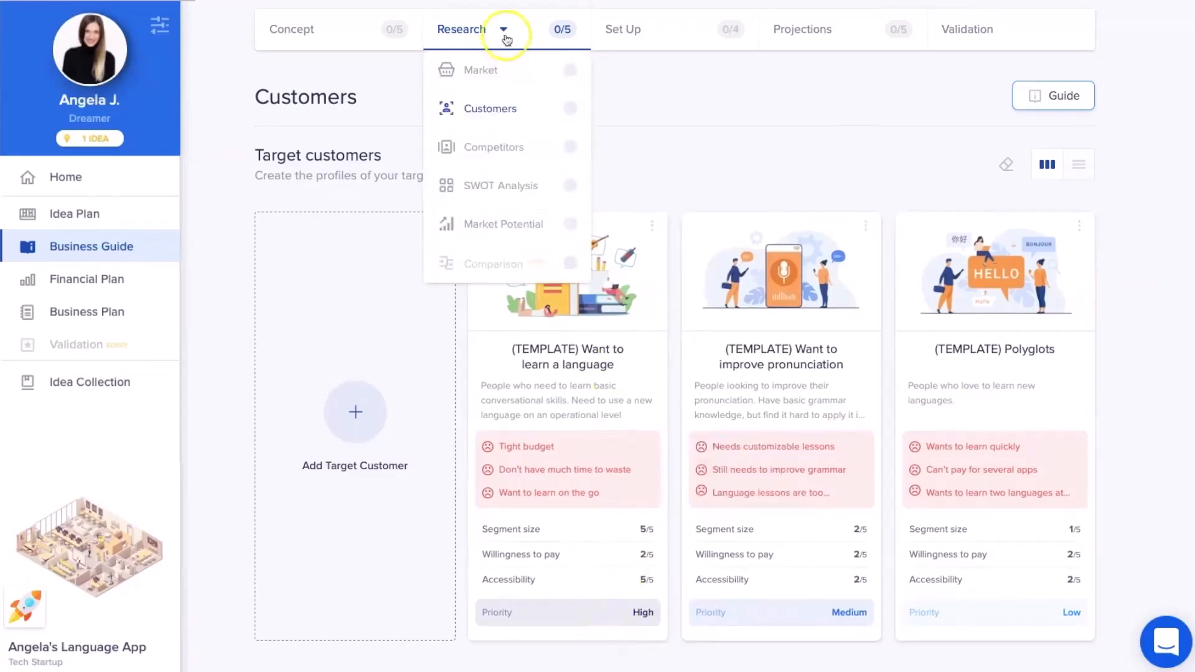
click(501, 148)
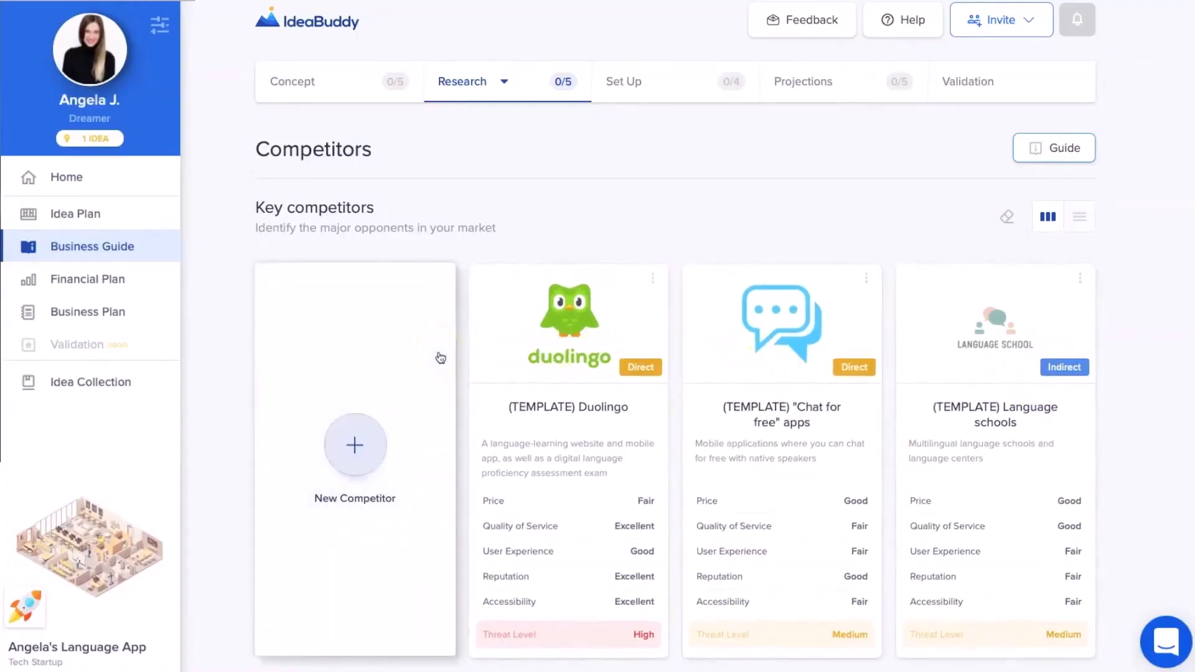
scroll(440, 357, down, 2)
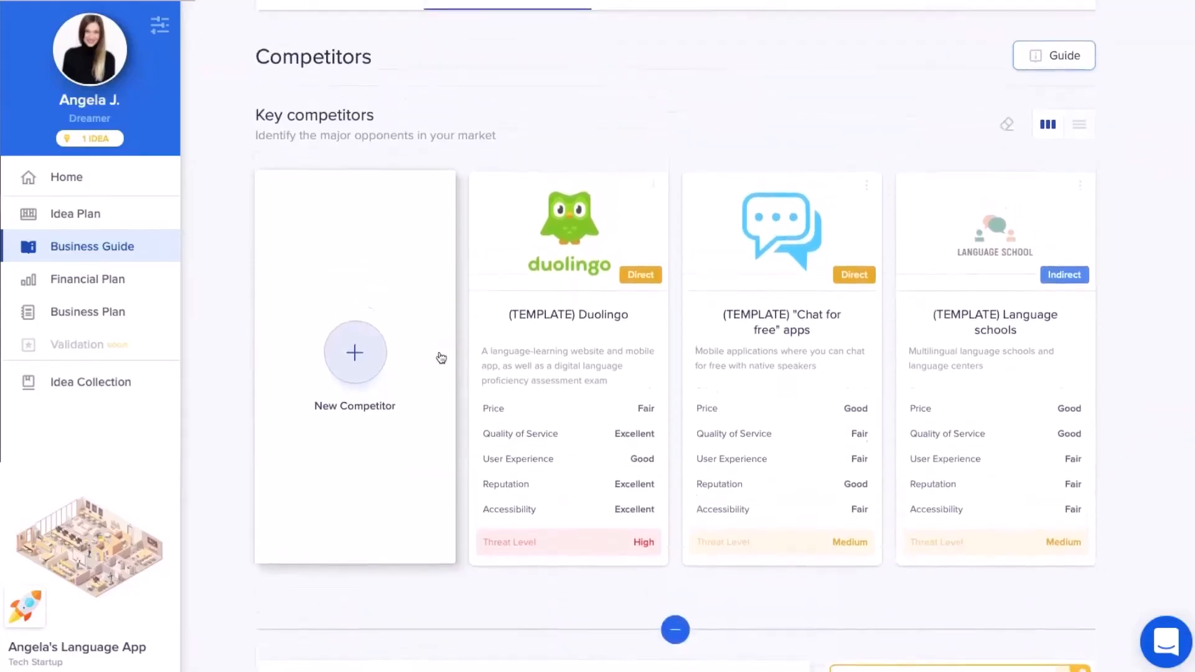
scroll(441, 357, up, 2)
Open the SWOT Analysis section and review its strengths, weaknesses, opportunities and threats.
click(468, 84)
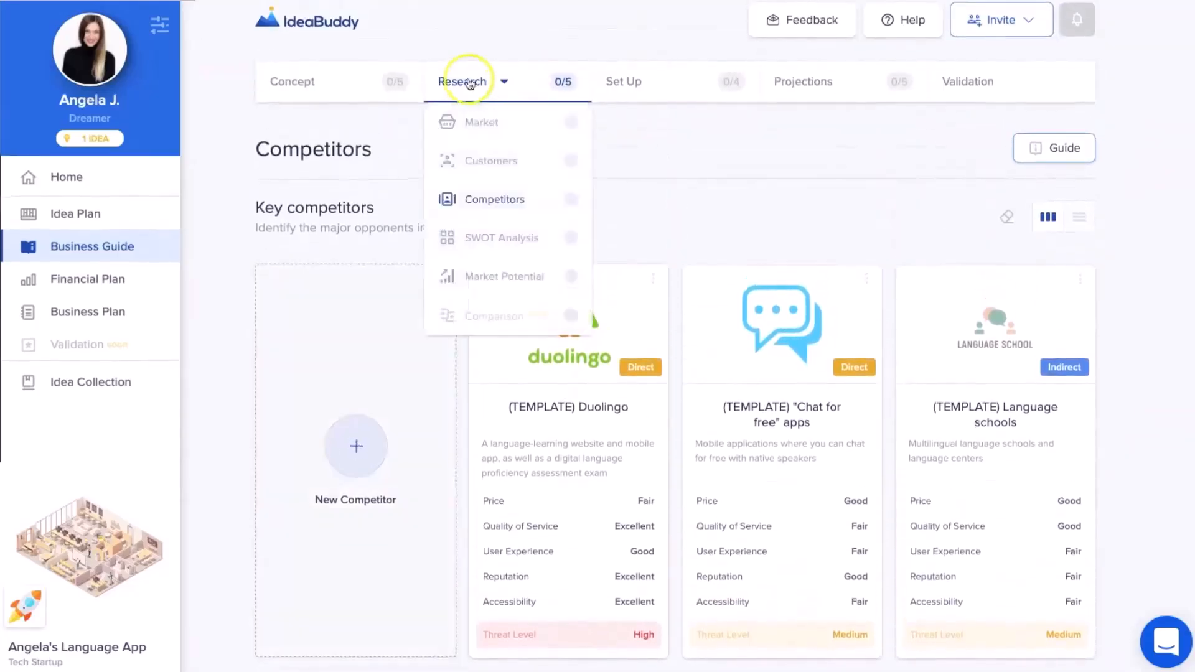
click(454, 239)
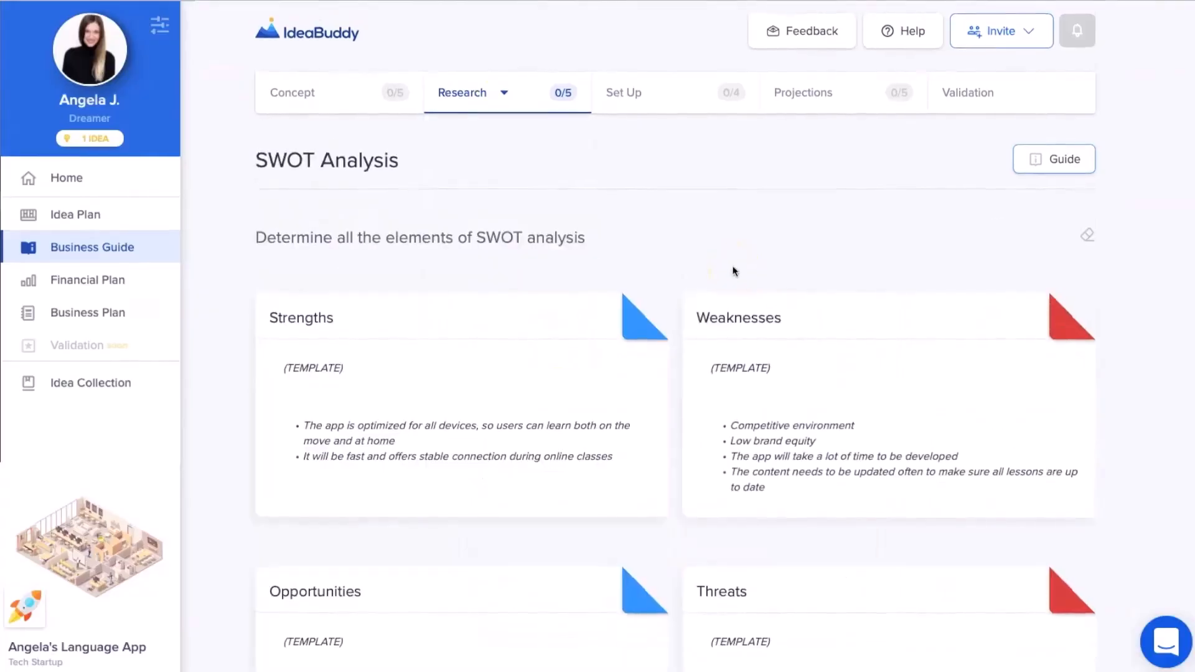
scroll(733, 272, down, 3)
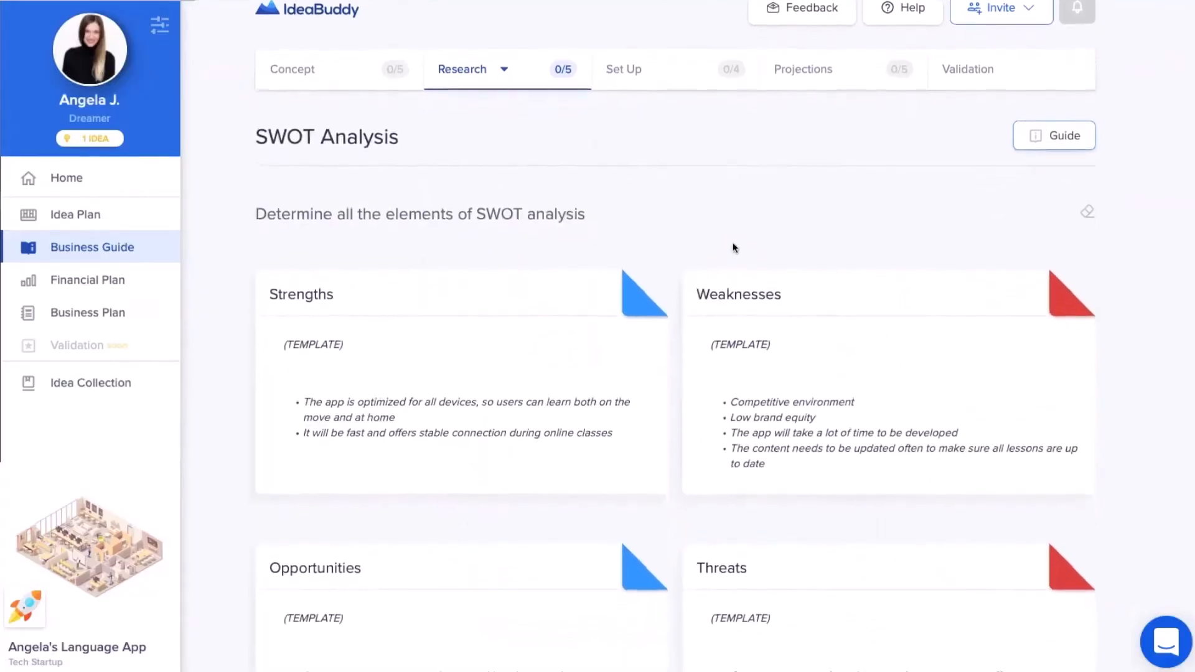
scroll(733, 224, down, 5)
click(652, 189)
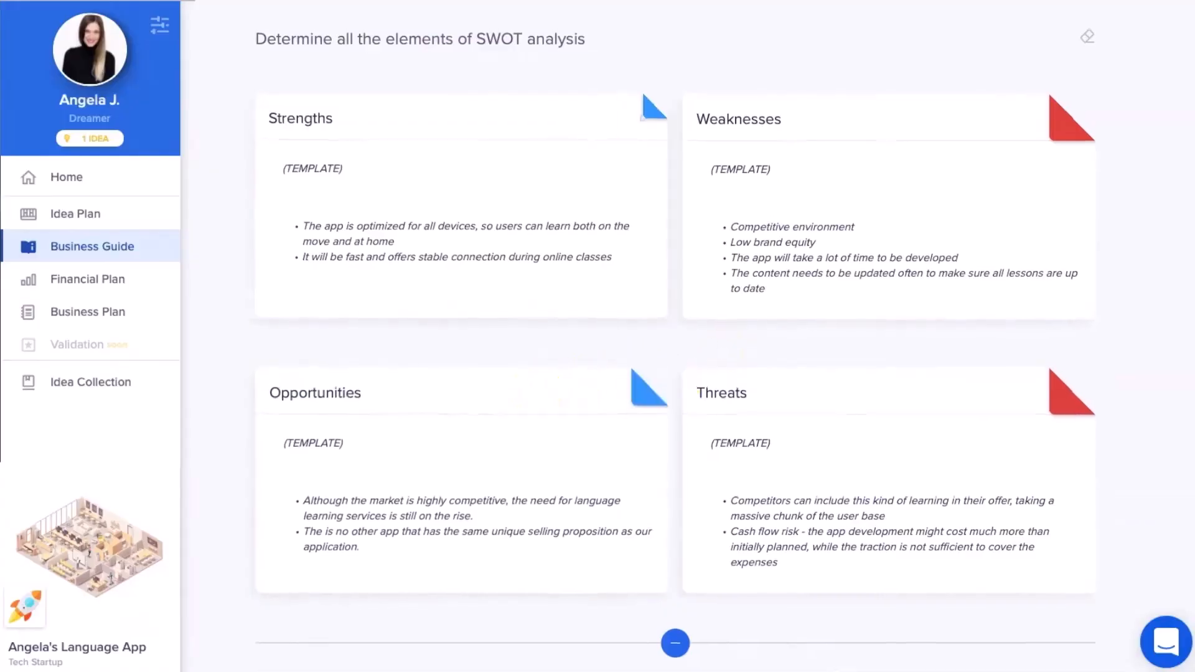
scroll(474, 22, up, 3)
Open the Market Potential section and review its three market size figures, the circle chart and the tips.
click(467, 80)
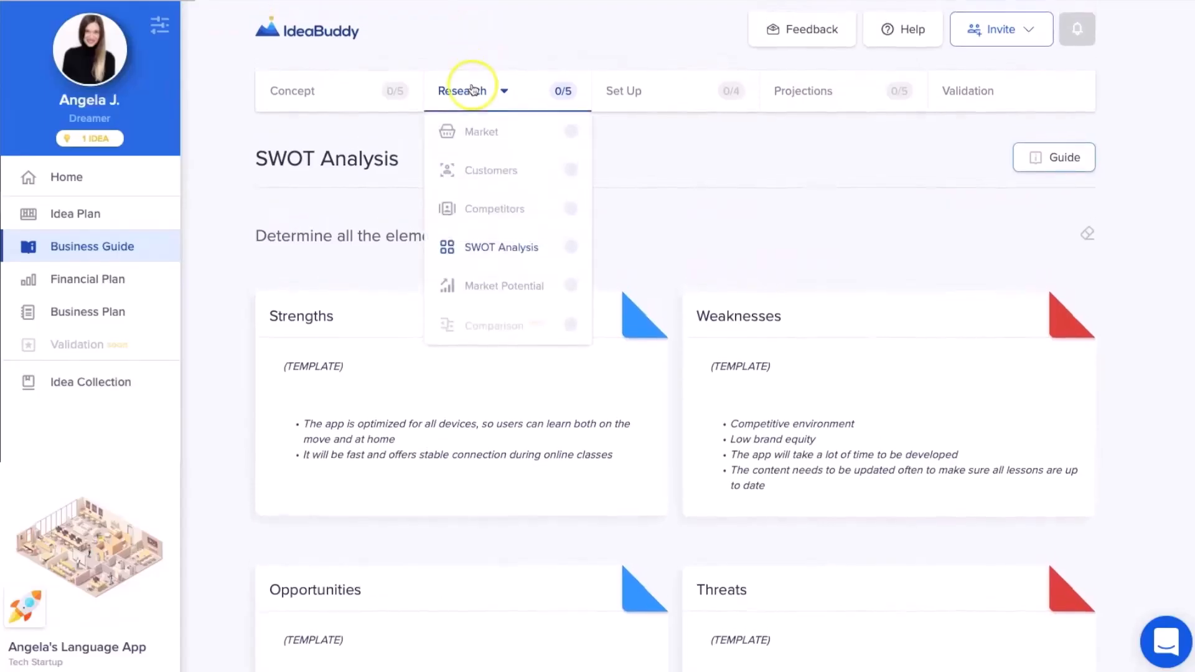
click(478, 292)
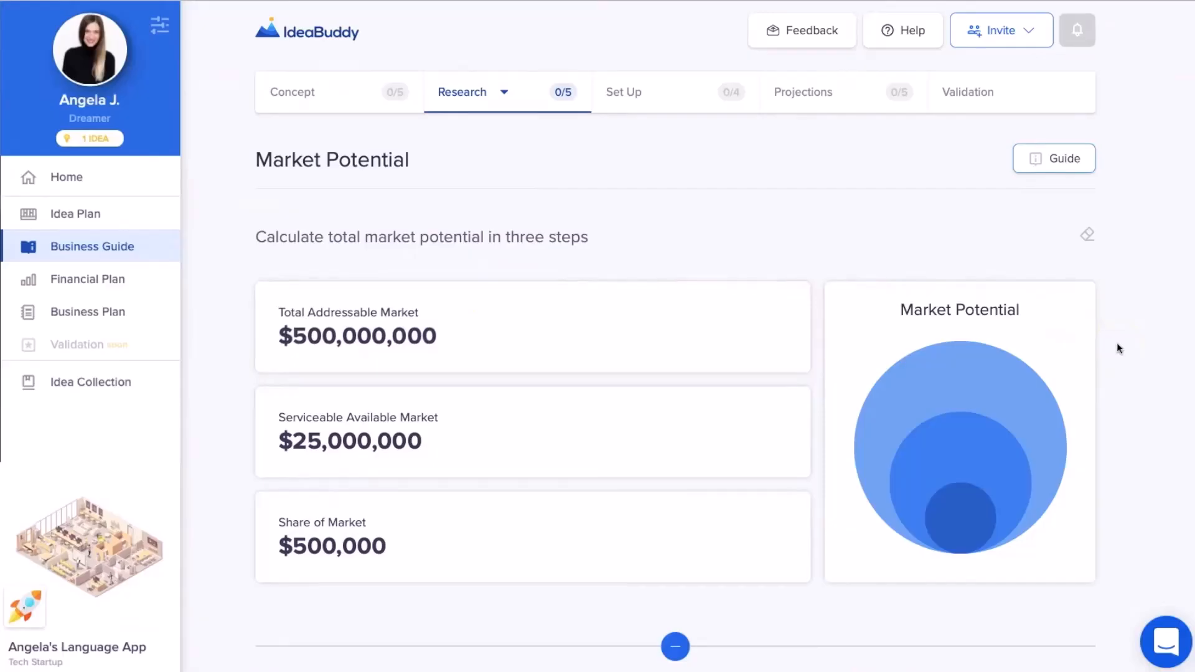
scroll(1117, 344, down, 1)
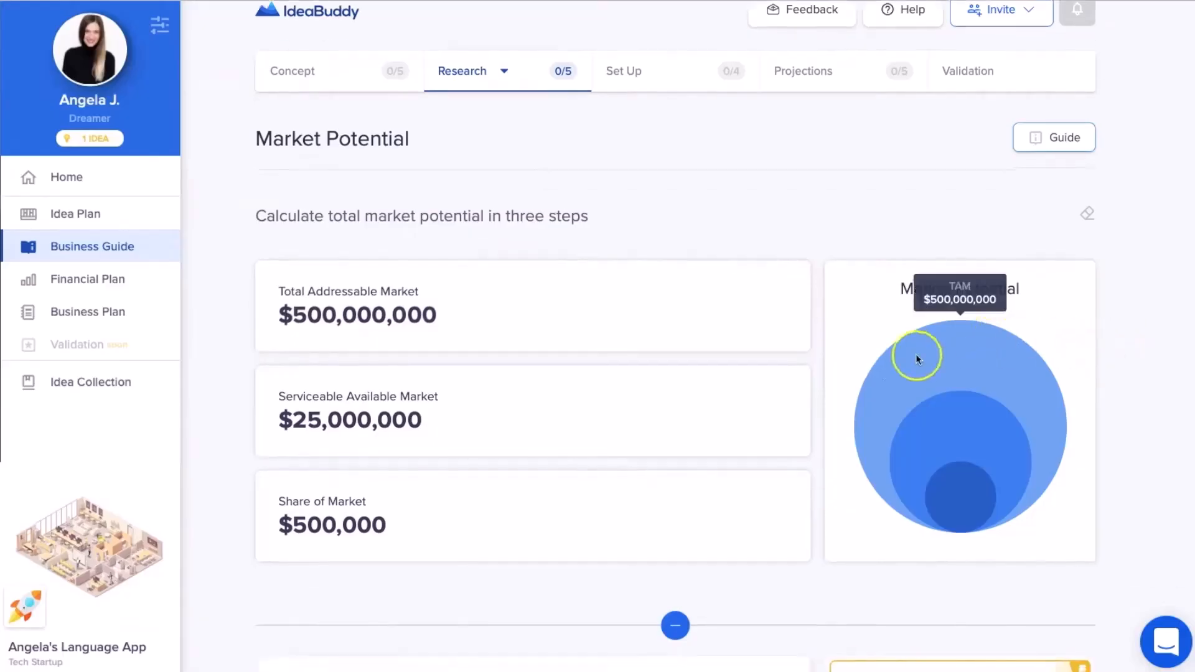
scroll(626, 485, down, 5)
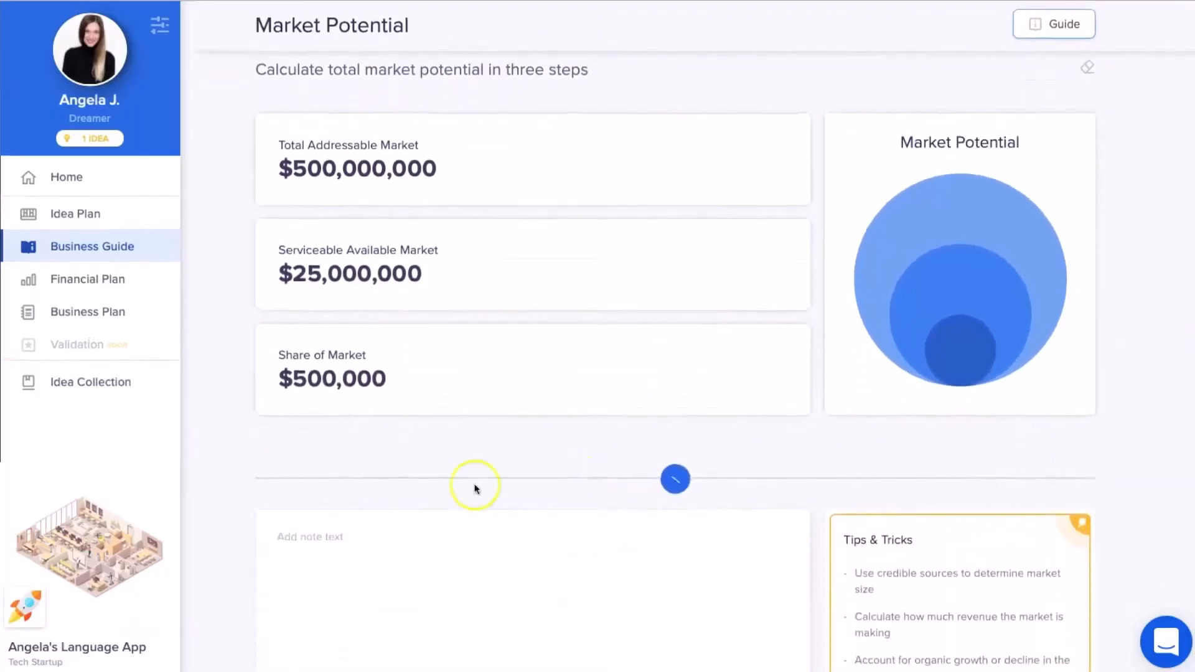
Open the Set Up chapter's Startup Costs section and review the cost distribution chart and the list of startup expenses.
click(93, 244)
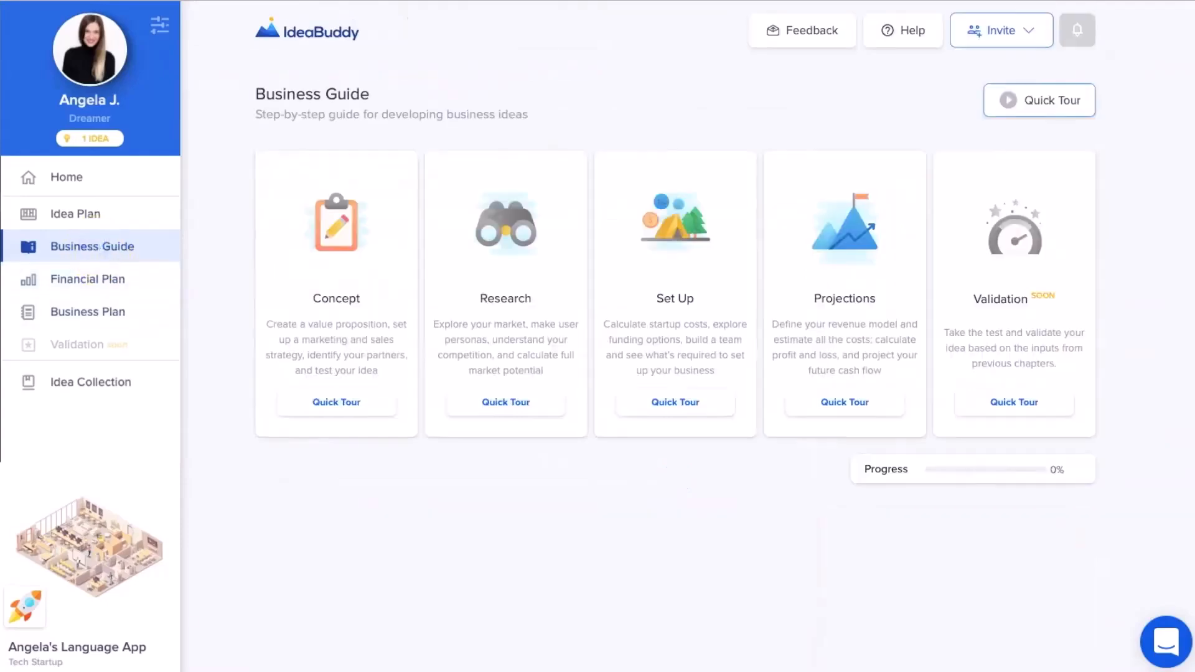
mouse_move(739, 293)
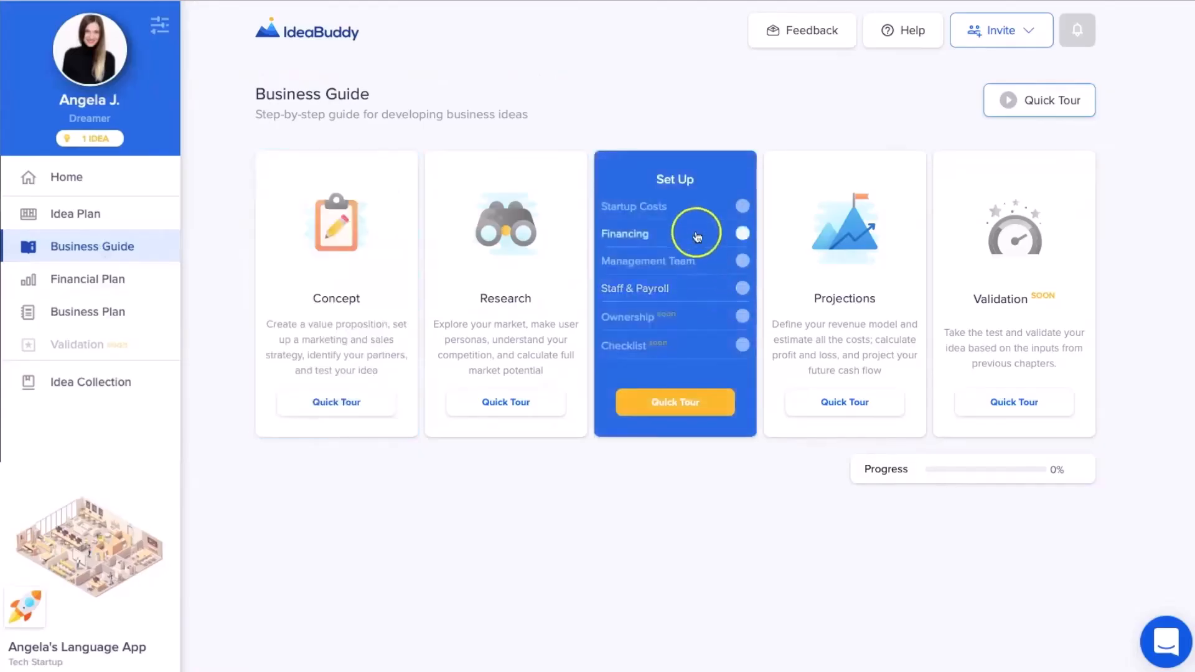
click(692, 208)
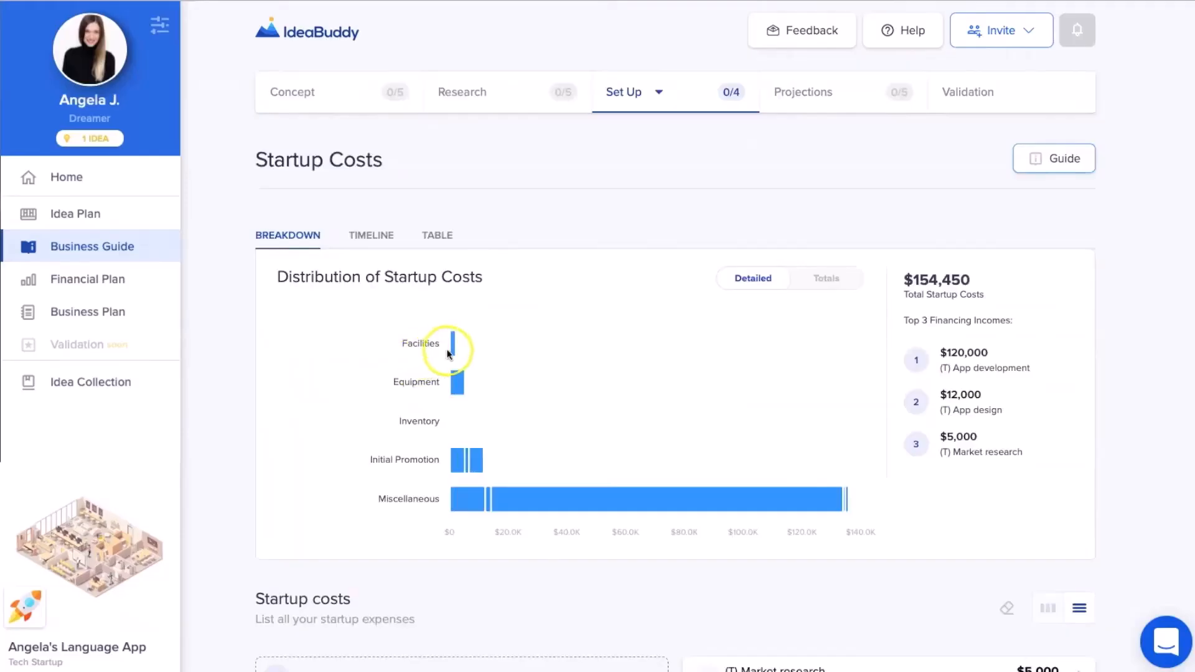
mouse_move(454, 350)
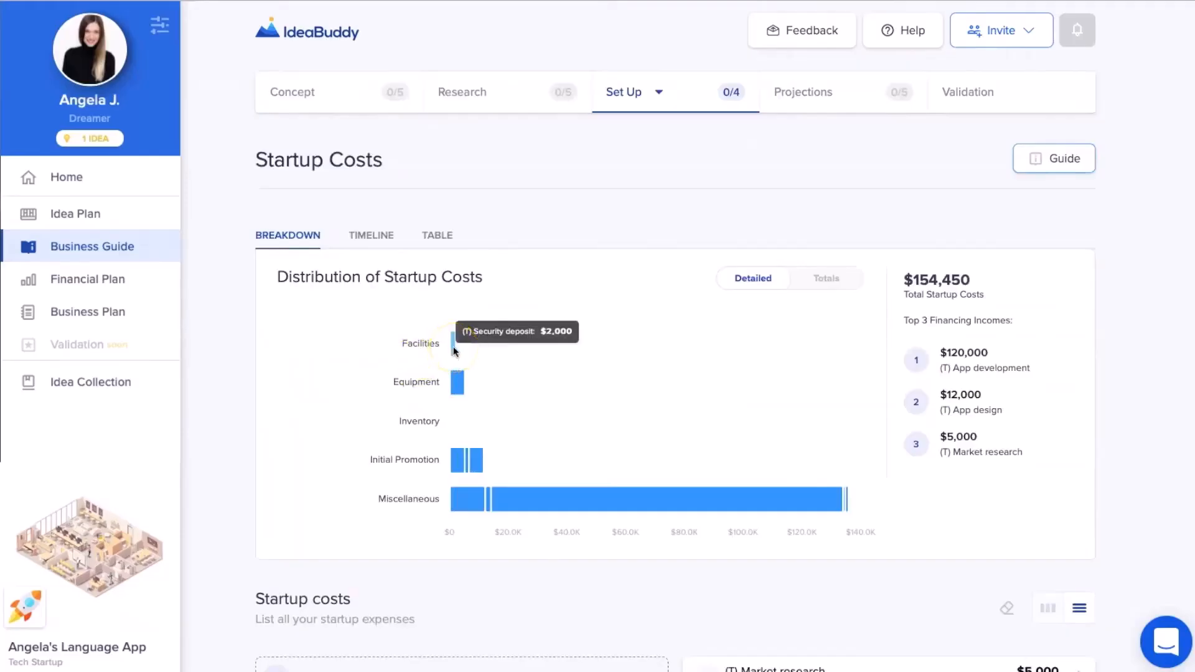
mouse_move(454, 387)
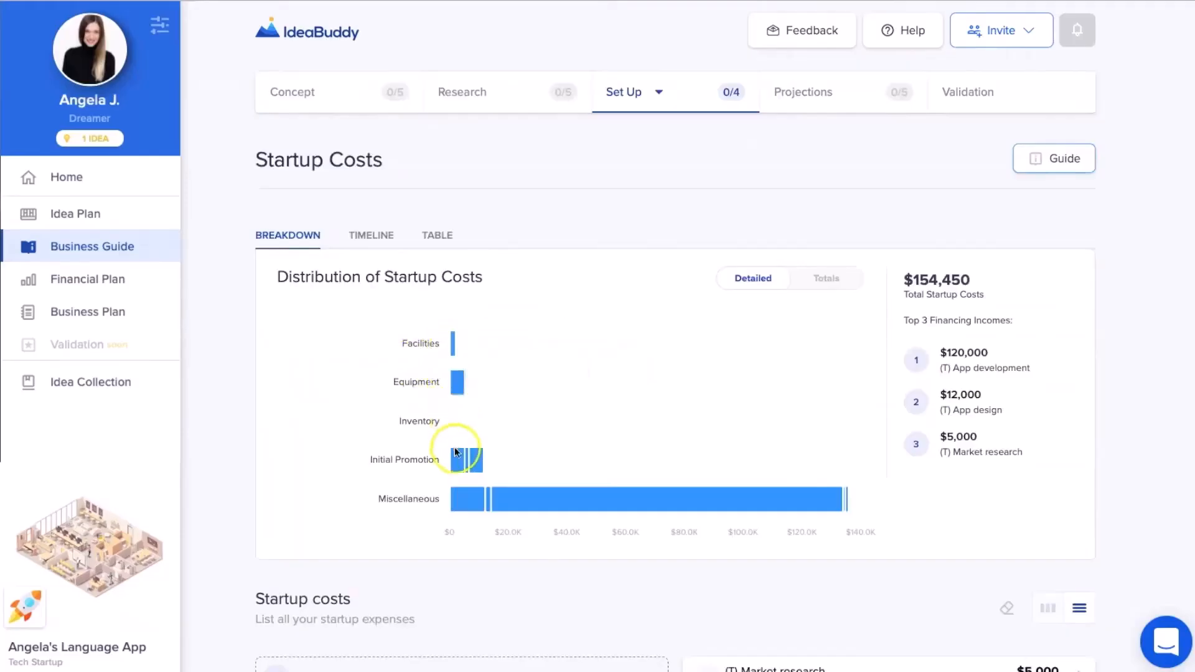
mouse_move(458, 519)
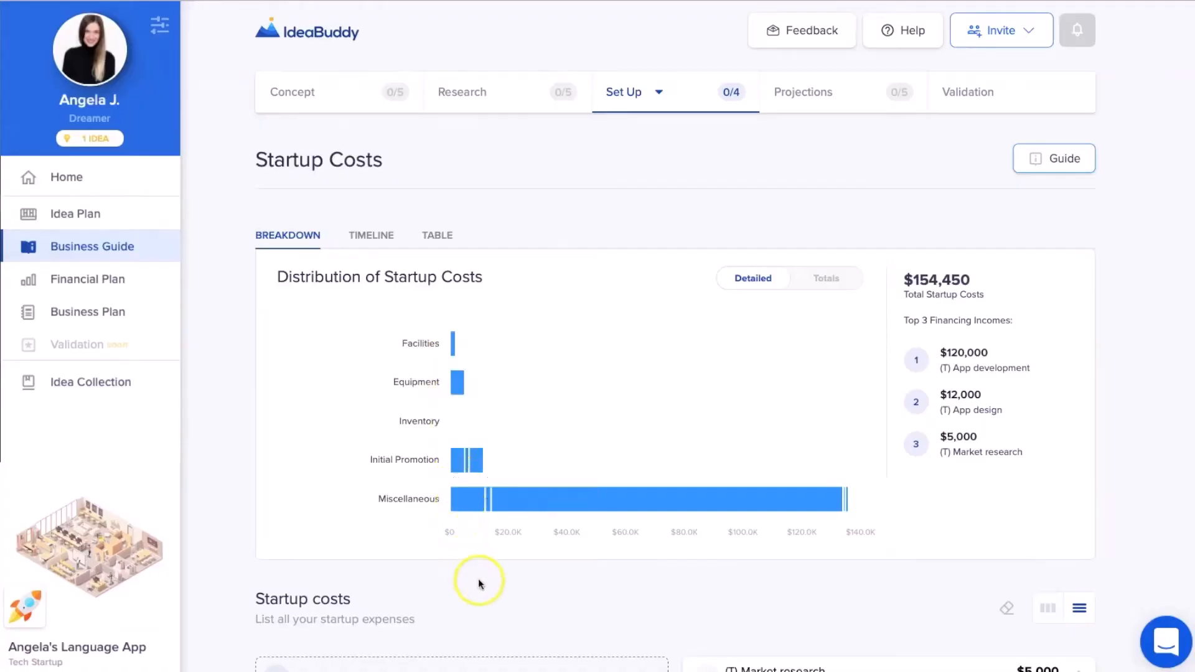
scroll(478, 580, down, 2)
scroll(476, 577, down, 3)
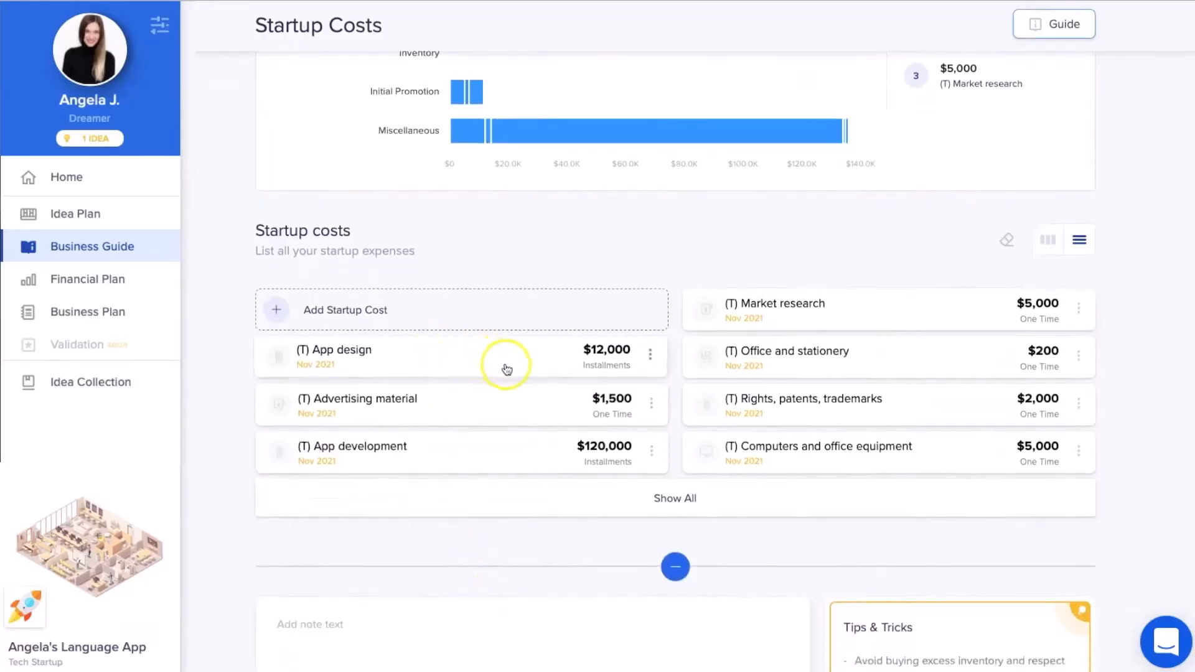
scroll(506, 369, up, 3)
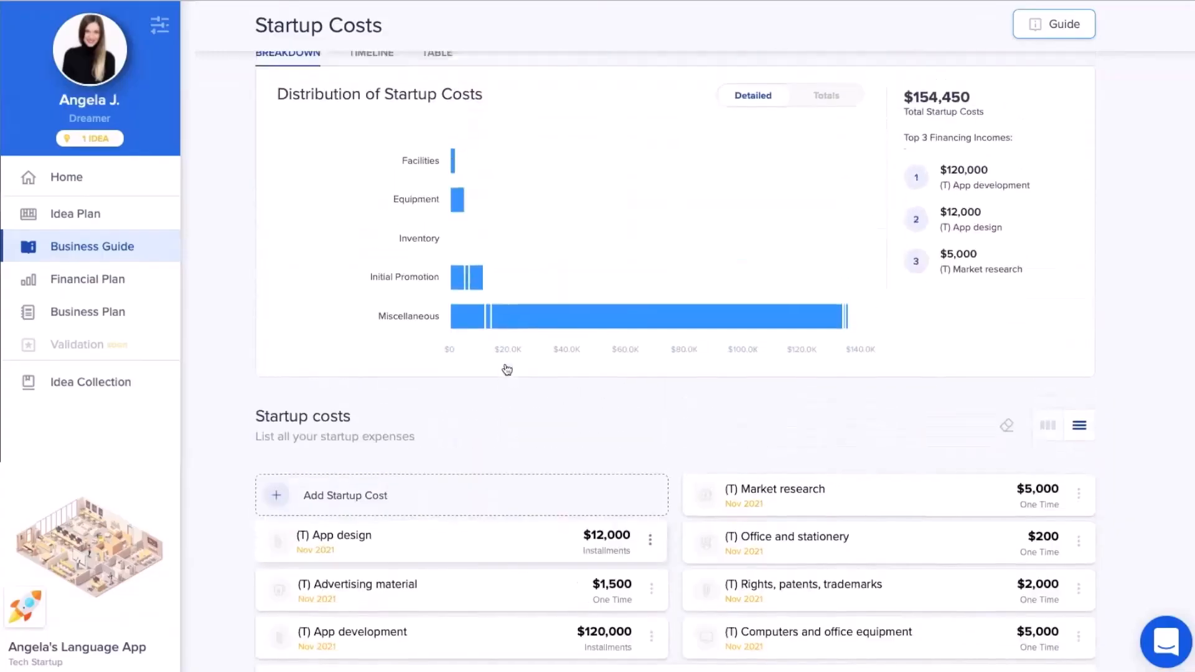
scroll(503, 366, up, 2)
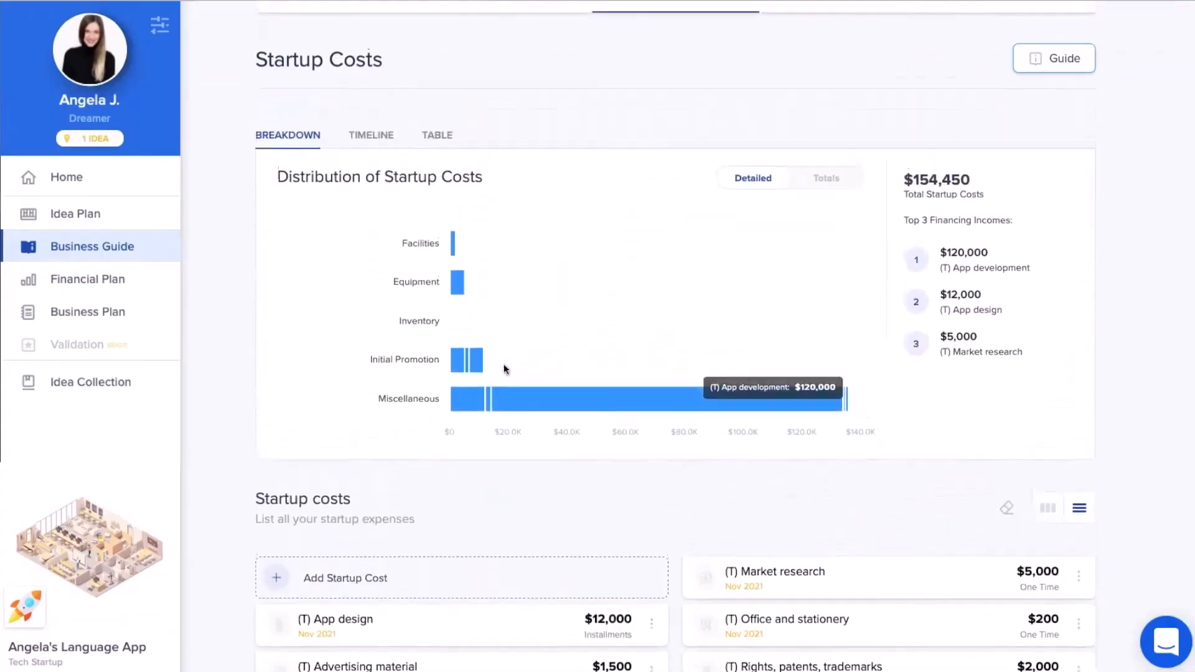
scroll(503, 369, up, 1)
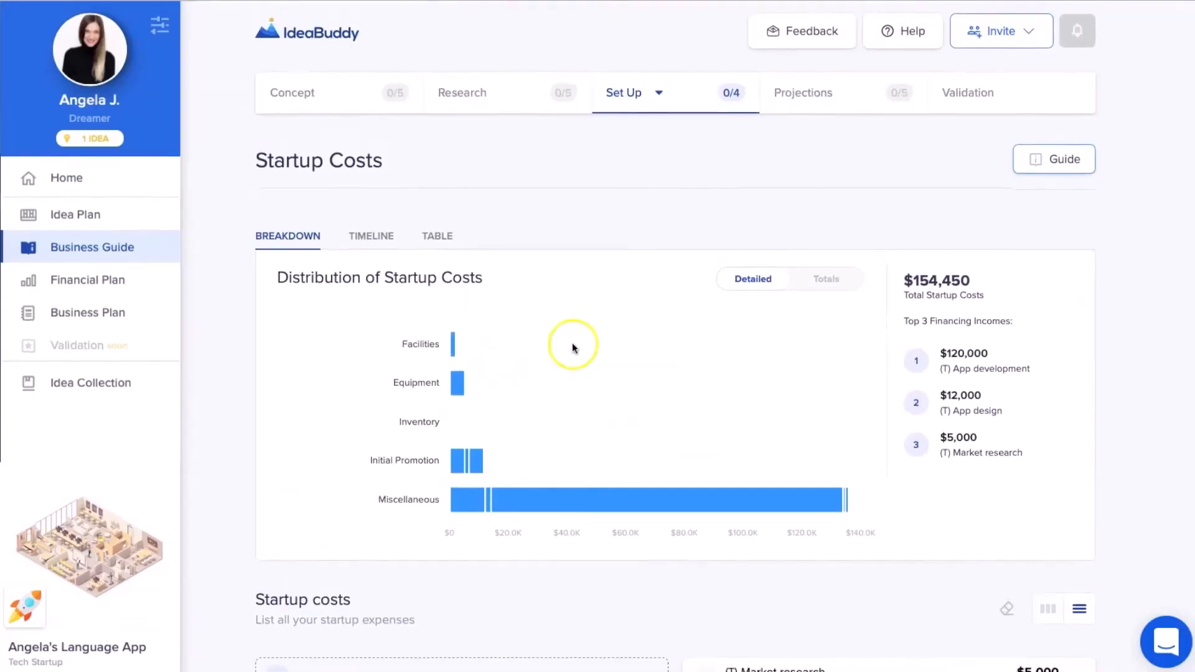
Open the Set Up chapter's Financing section and review the financing sources chart, the listed financing options and the tips.
click(614, 78)
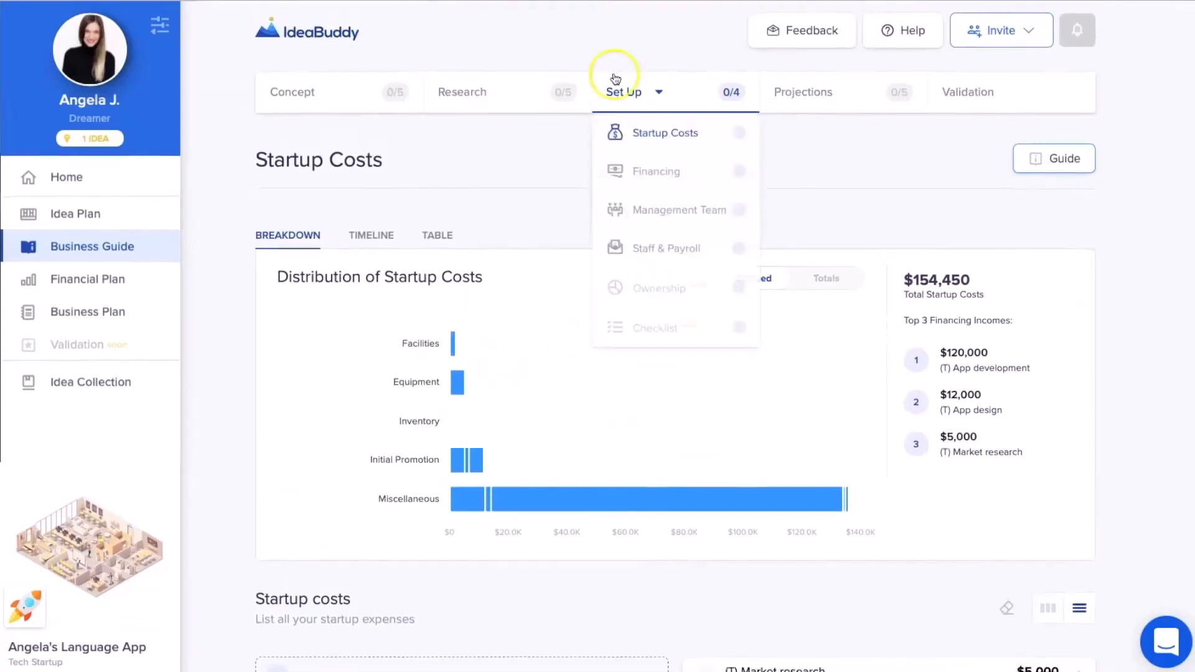
click(632, 180)
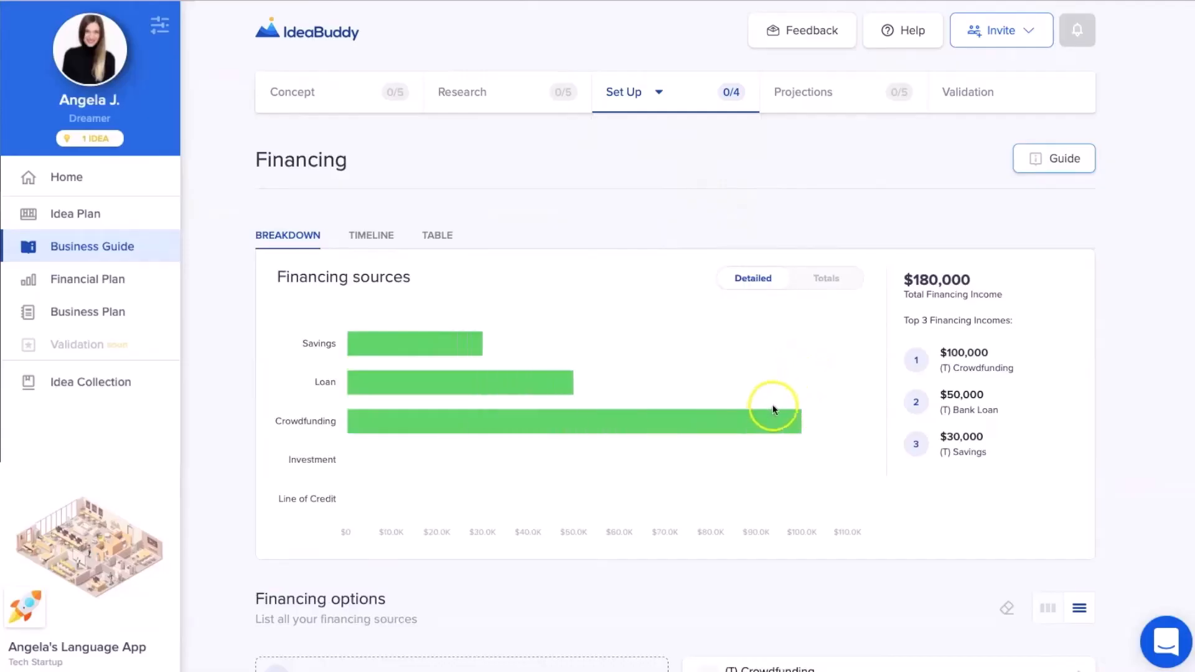
mouse_move(375, 337)
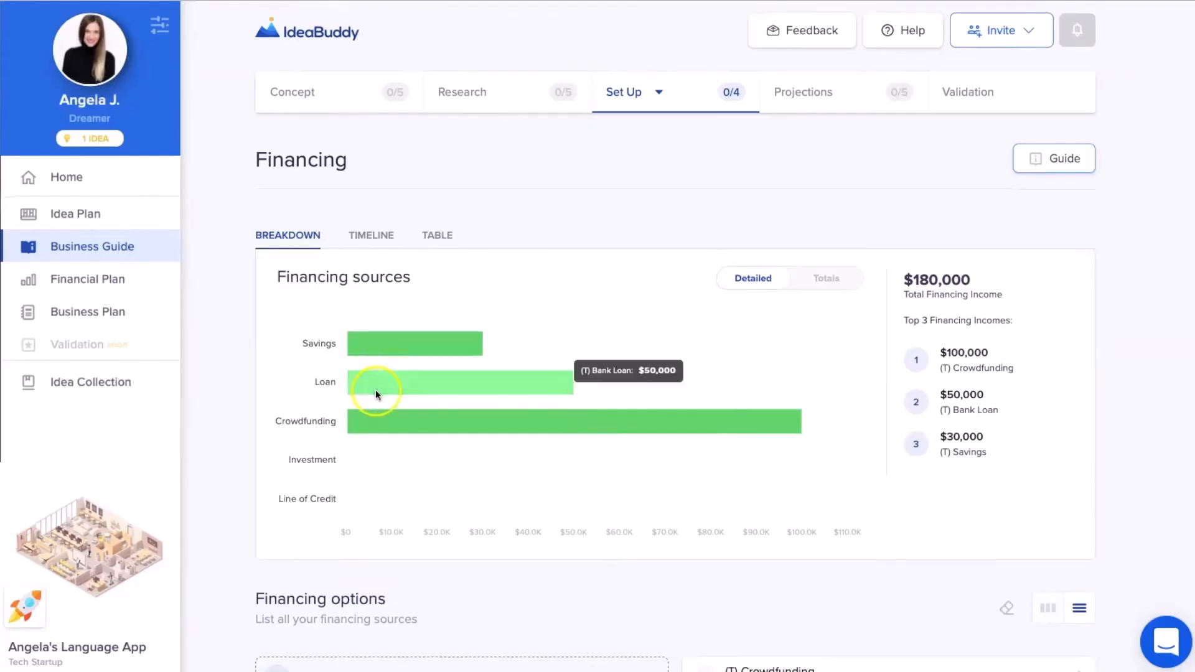
mouse_move(376, 427)
scroll(376, 424, down, 3)
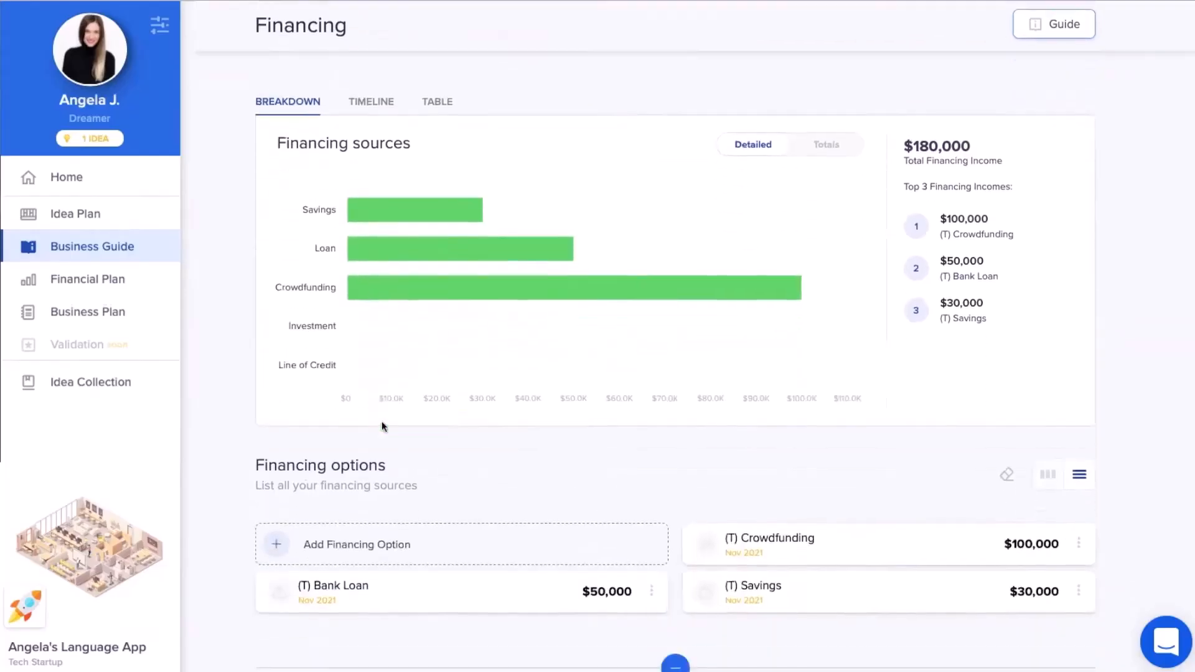
scroll(384, 427, down, 1)
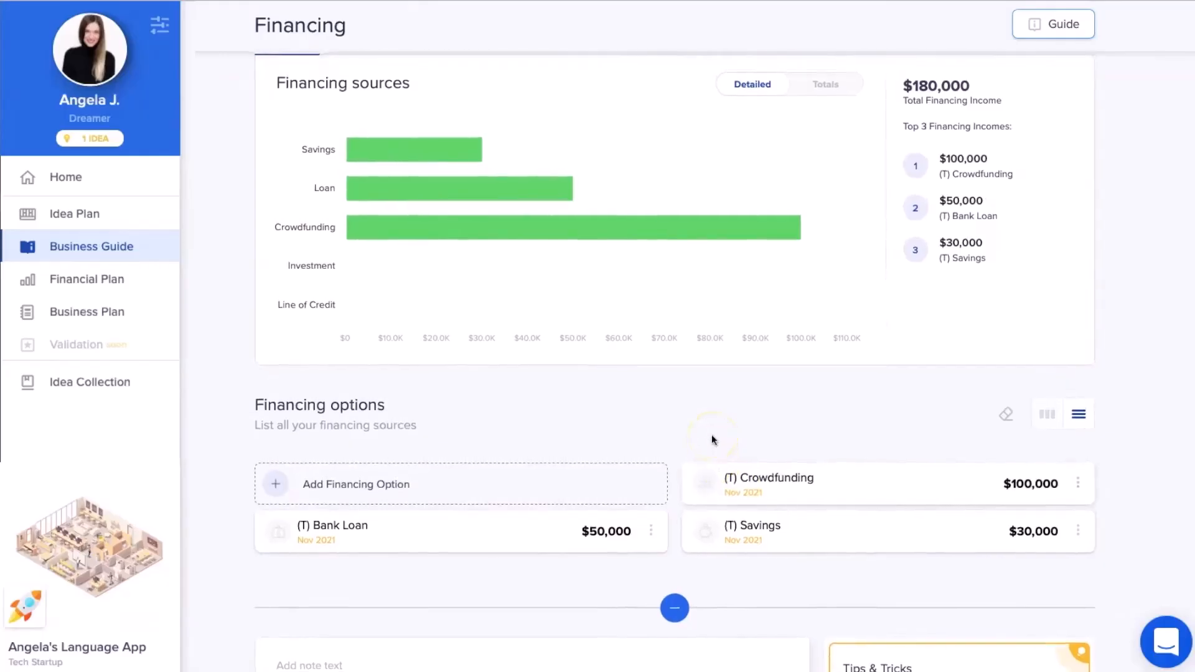
scroll(712, 436, up, 1)
scroll(712, 436, down, 3)
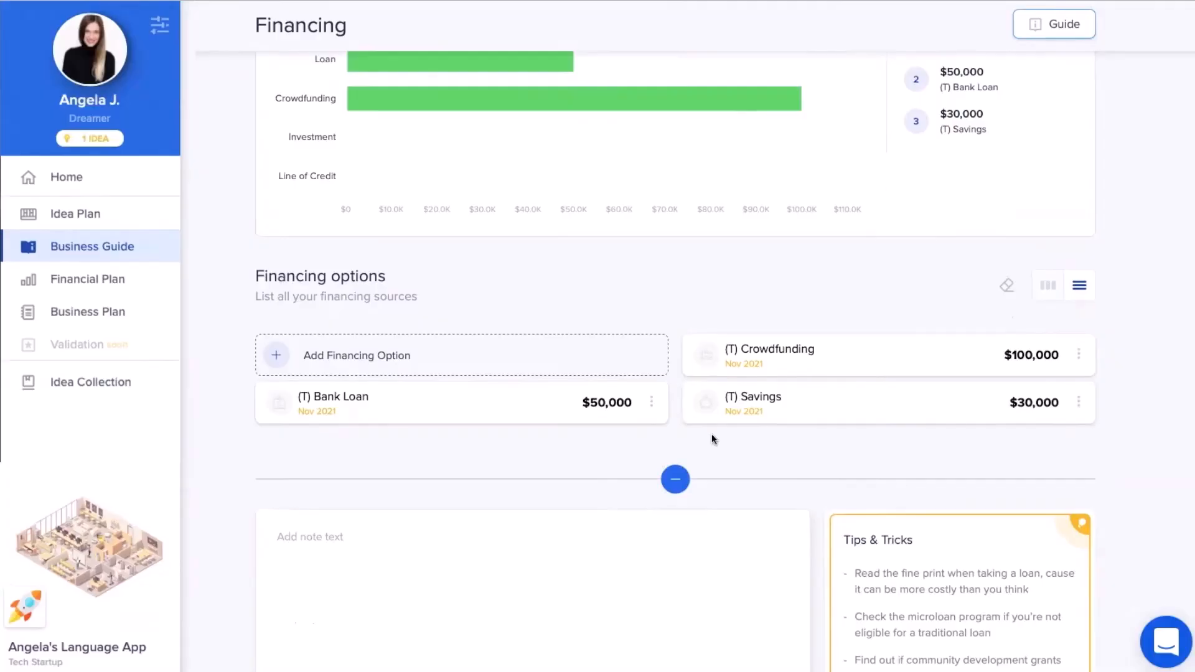
scroll(711, 435, up, 5)
Open the Management Team section, view the Chief Financial Officer's member details, and close them without making changes.
click(605, 89)
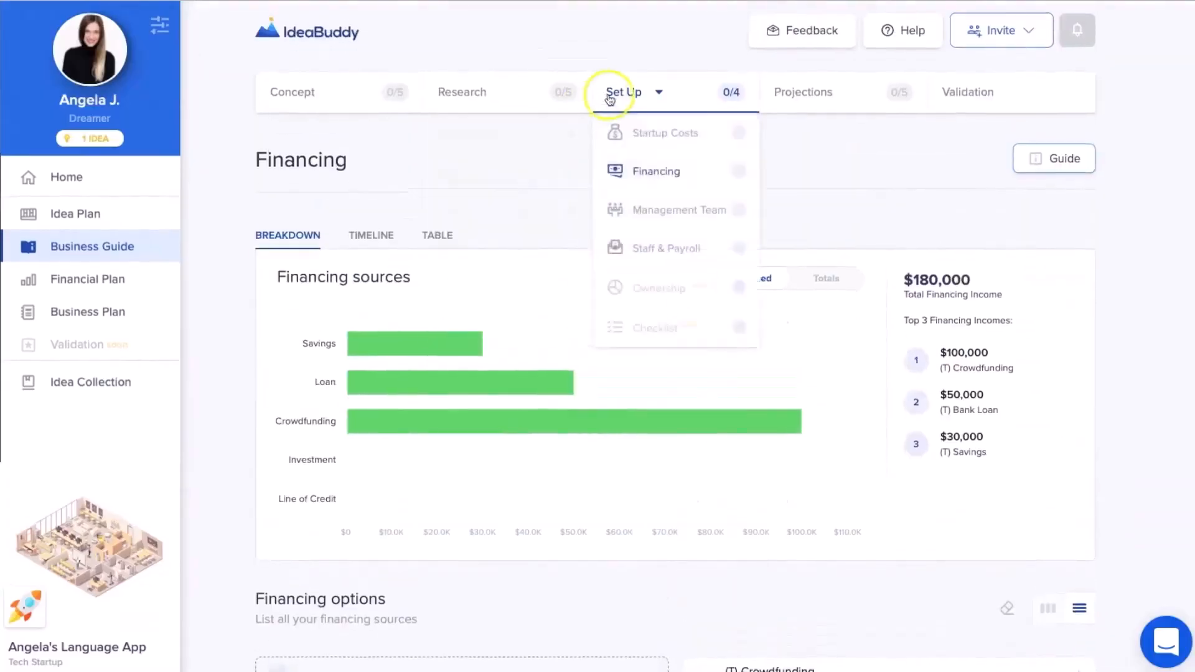
click(638, 212)
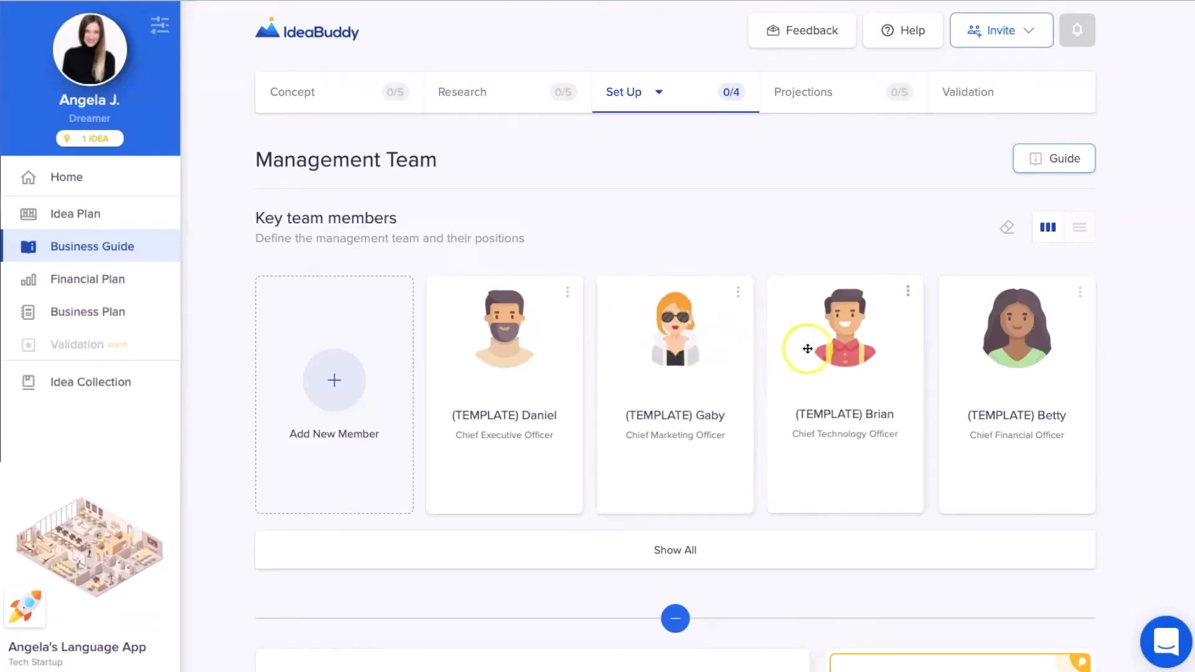
click(947, 360)
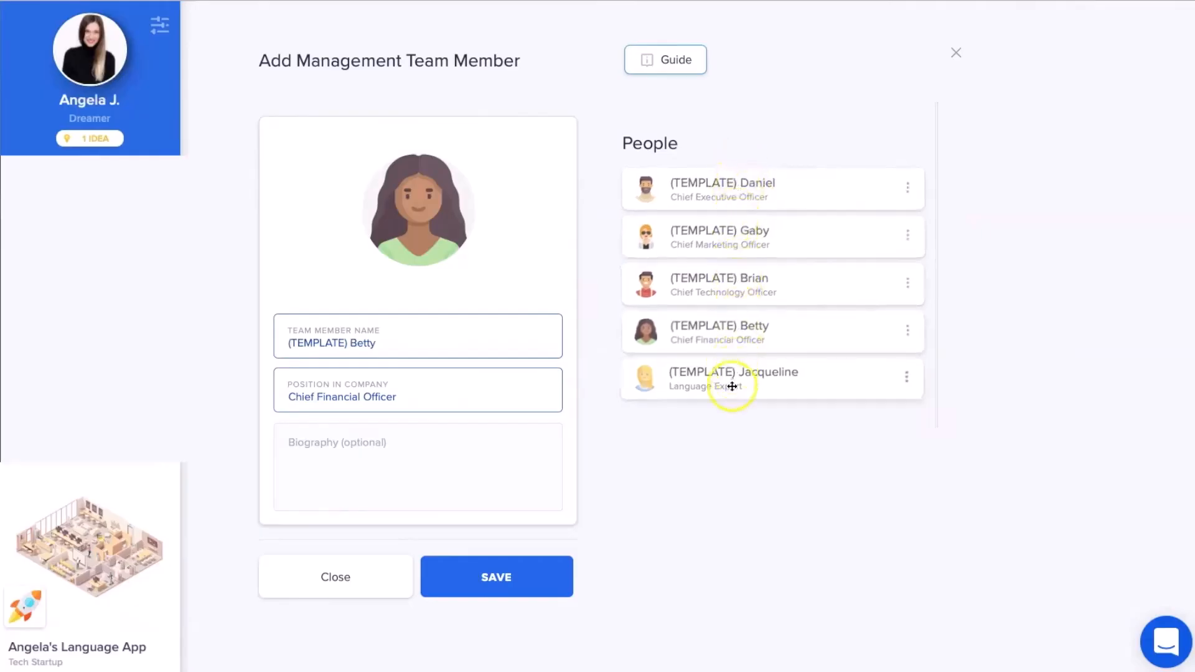
click(956, 54)
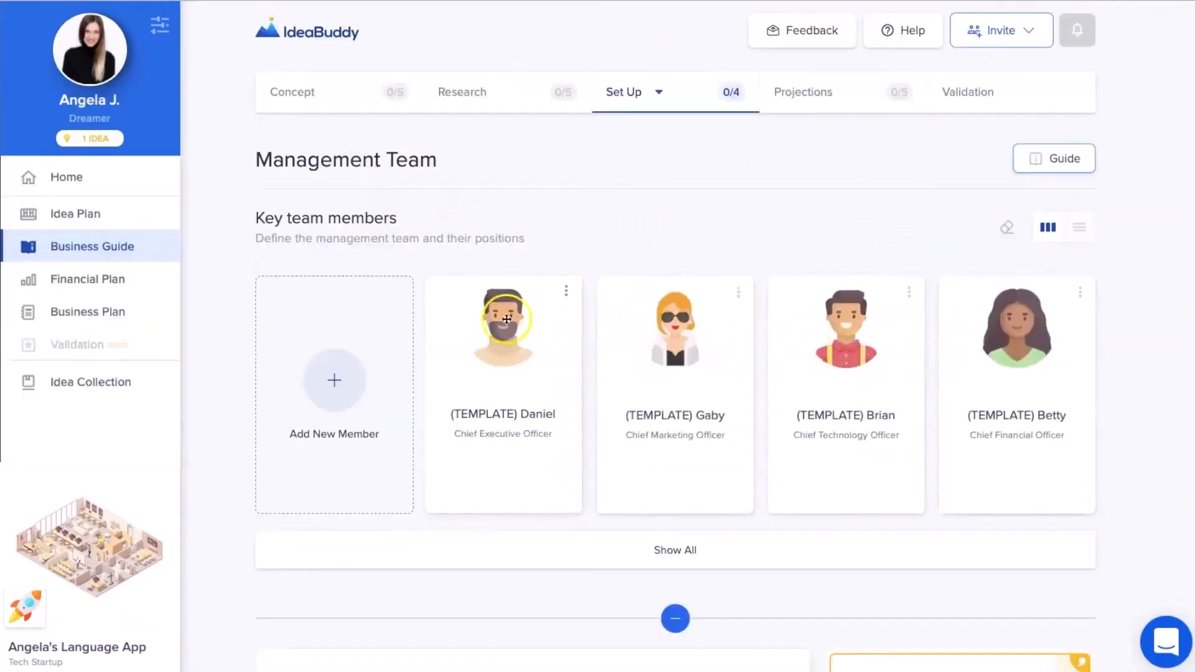
Open the Staff & Payroll section and examine each position's bar in the payroll expense distribution chart.
mouse_move(641, 105)
click(639, 254)
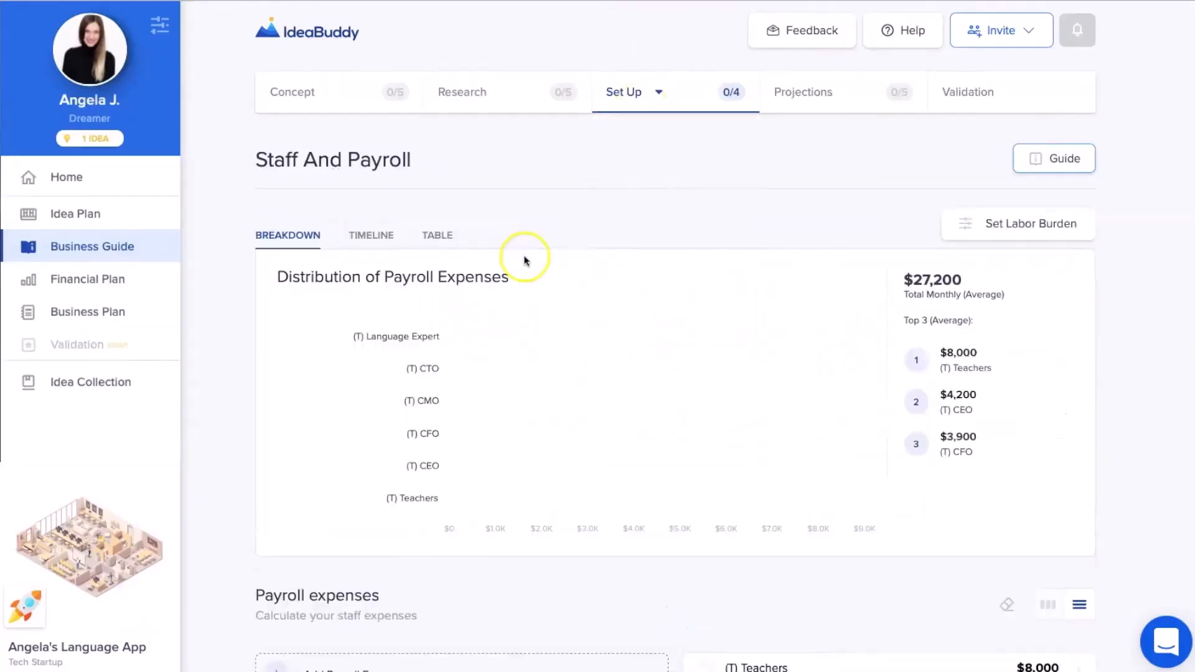
mouse_move(531, 347)
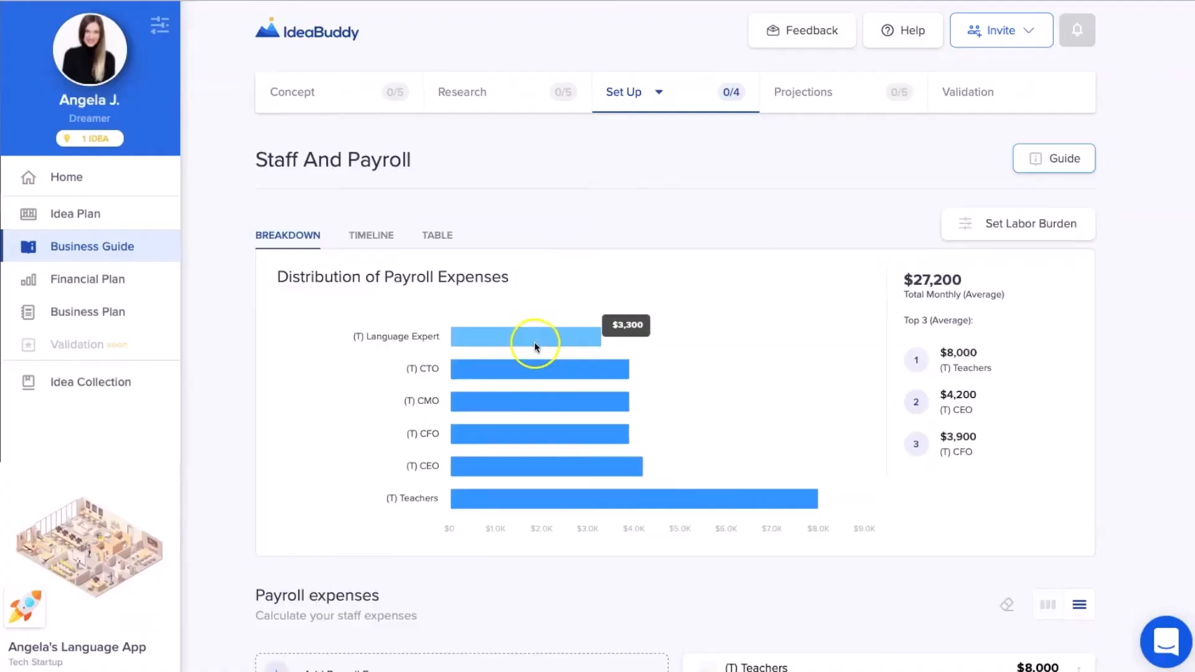
mouse_move(527, 368)
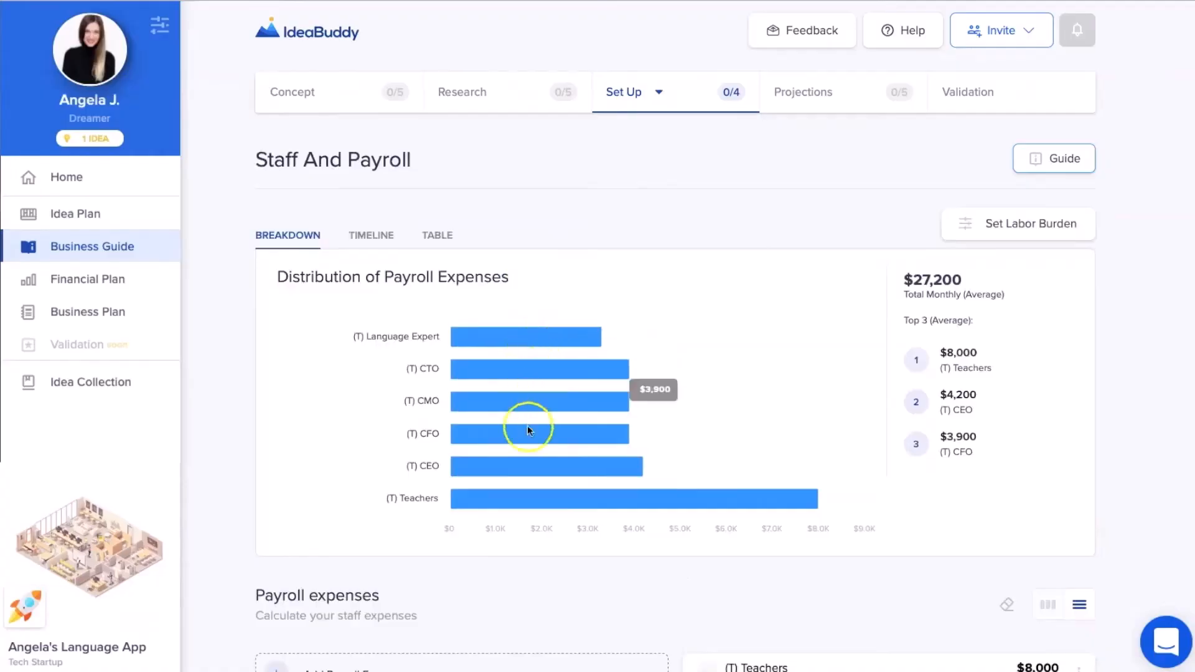
mouse_move(542, 503)
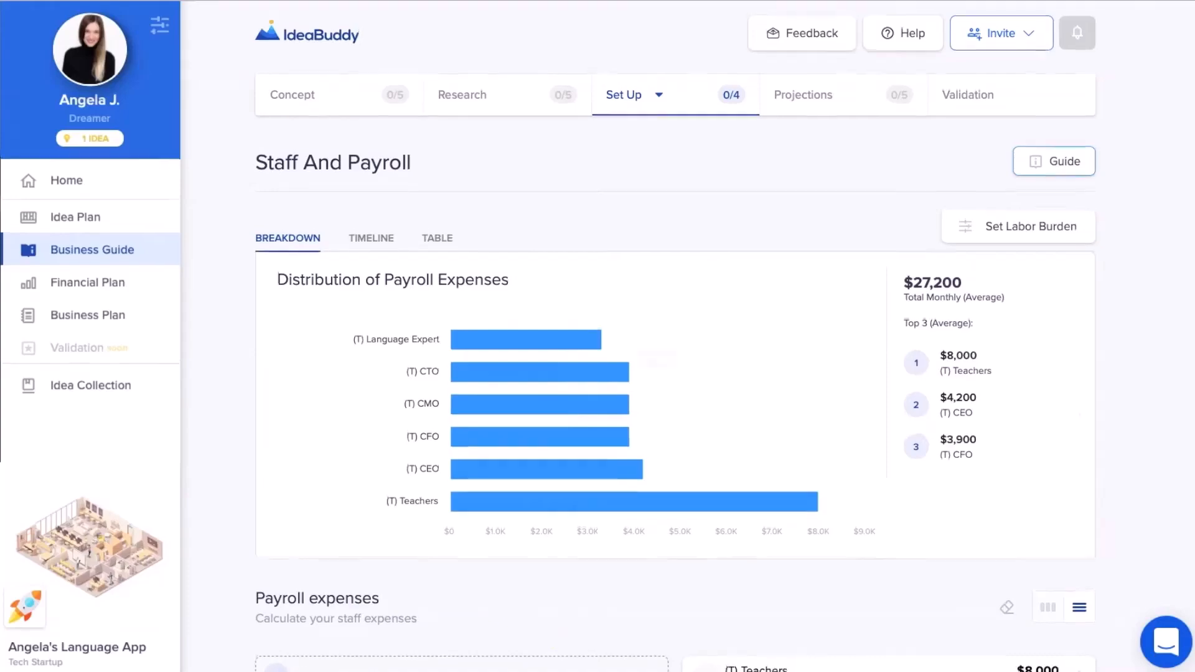
Open the Projections chapter's Revenue Streams section and review the revenue distribution chart, the listed revenue streams and the tips.
click(54, 246)
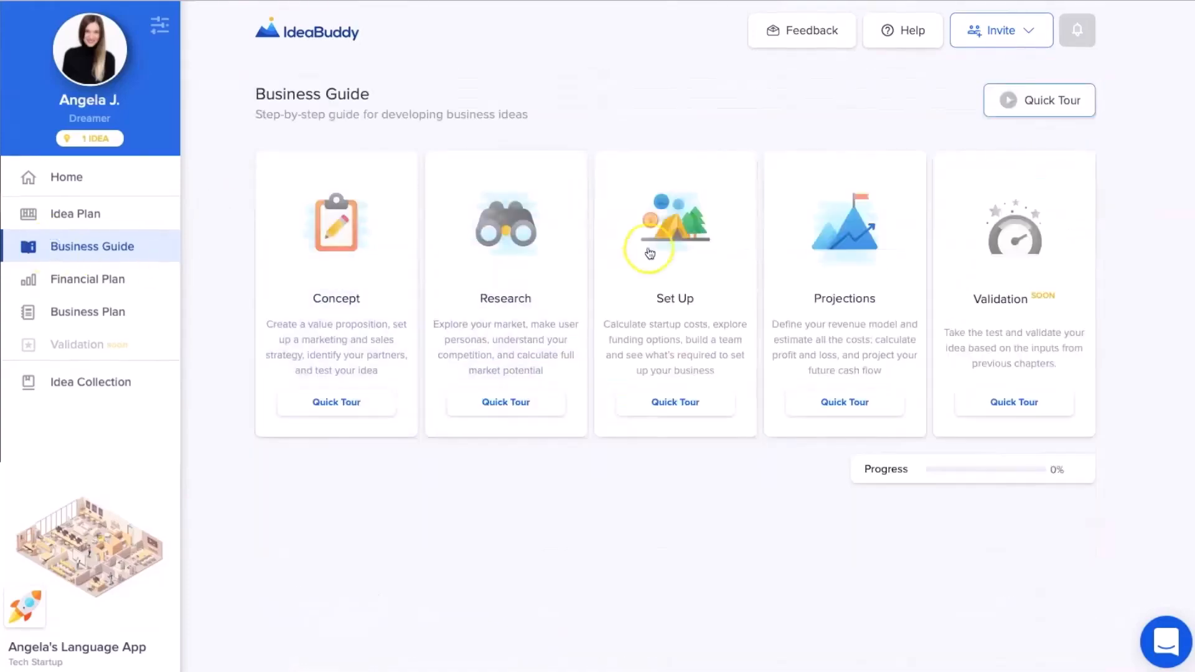
mouse_move(849, 298)
click(820, 214)
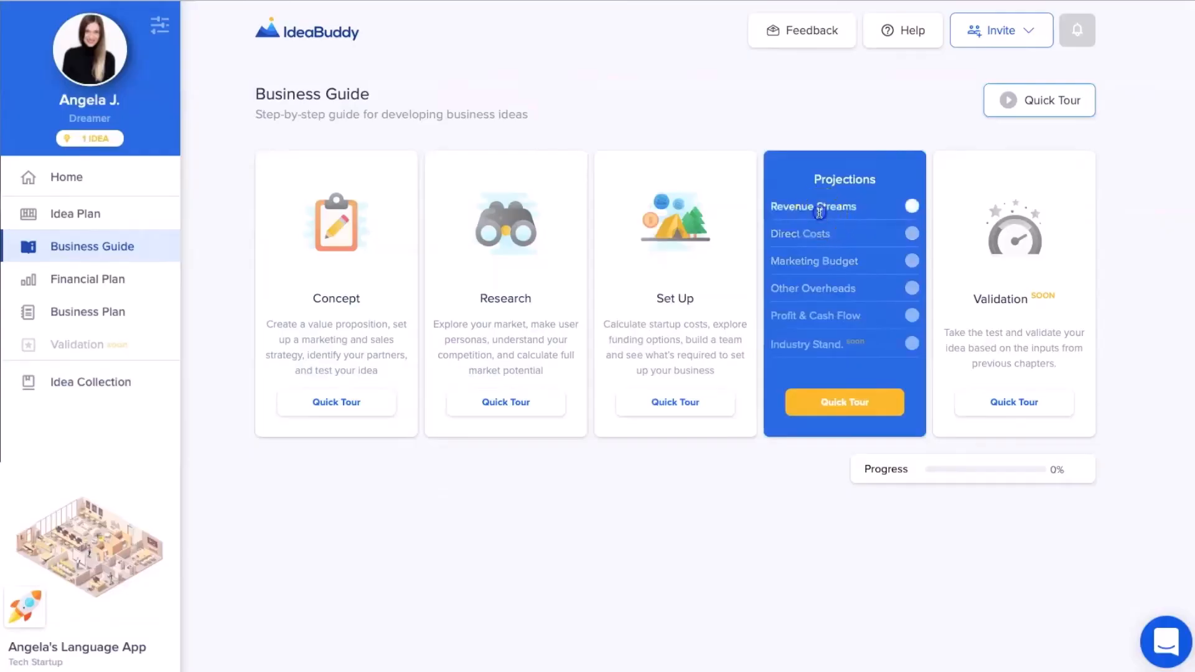
click(819, 214)
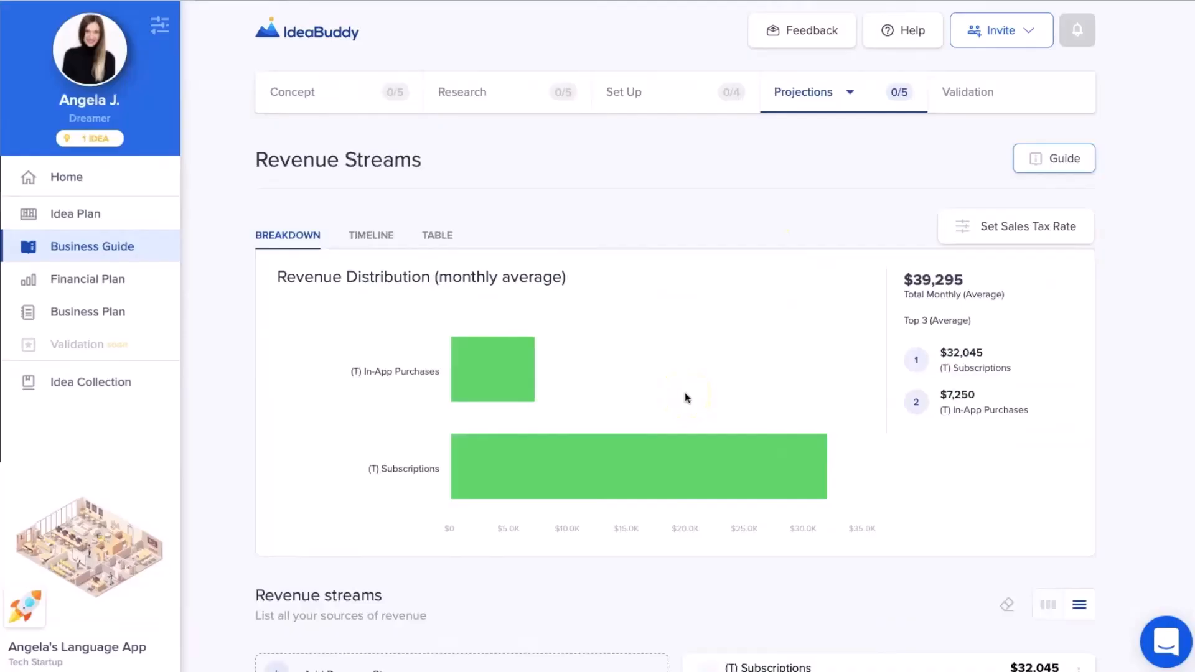
mouse_move(476, 368)
click(480, 397)
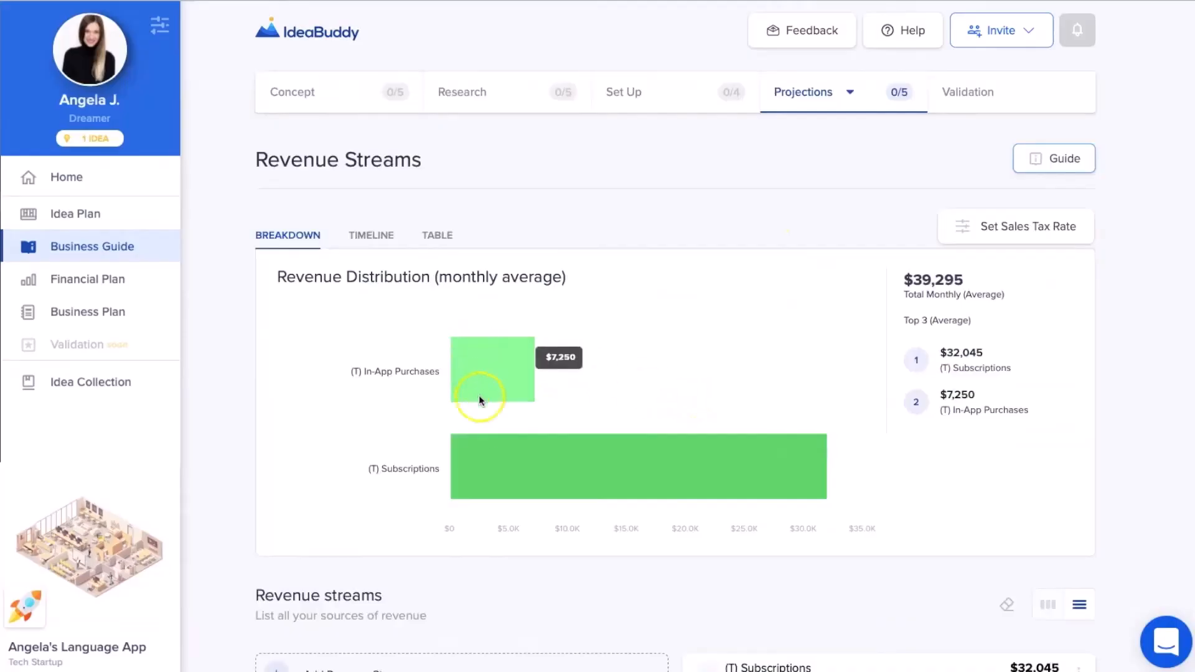
mouse_move(489, 466)
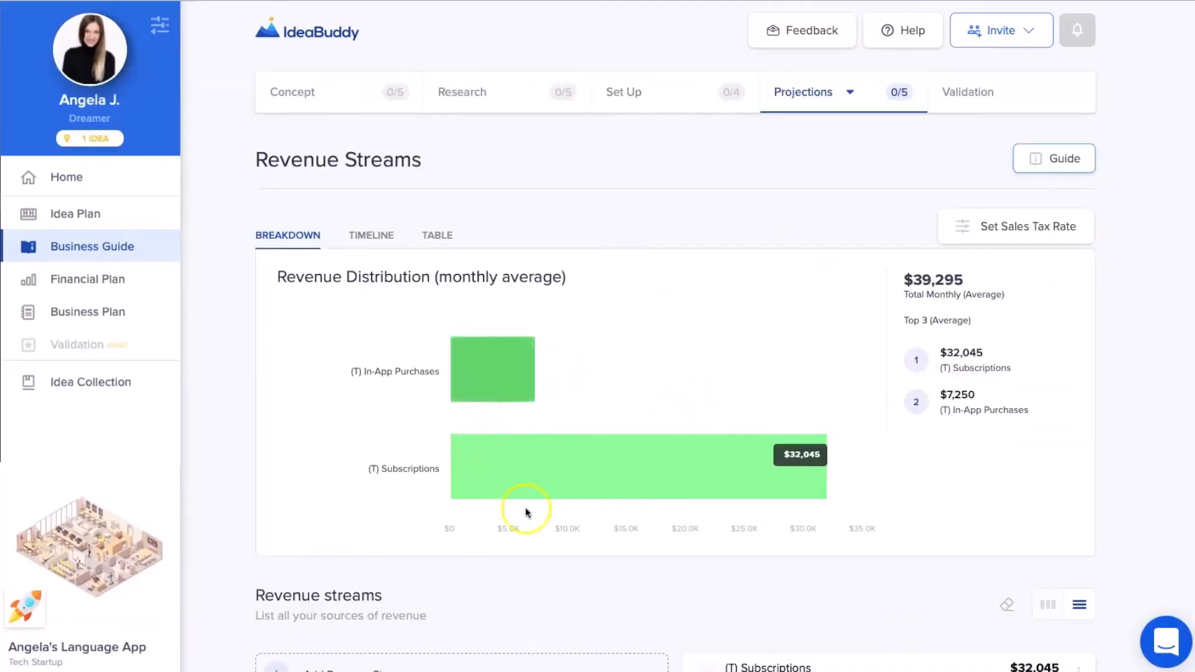
scroll(640, 613, down, 2)
scroll(640, 614, down, 2)
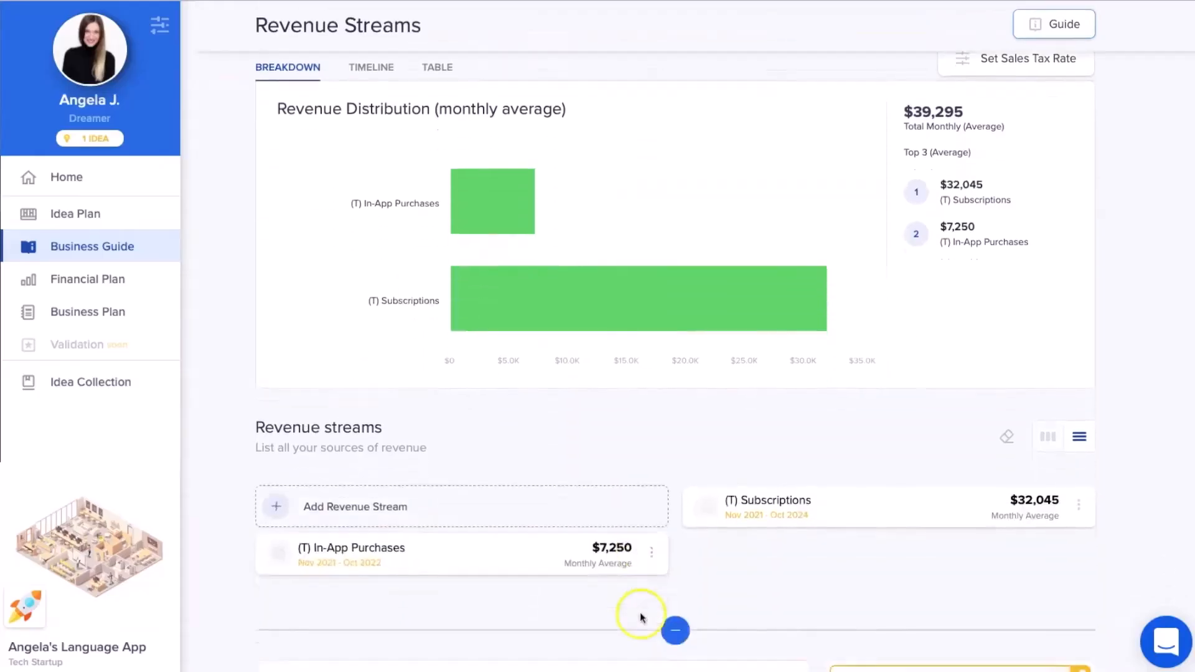
scroll(640, 611, down, 3)
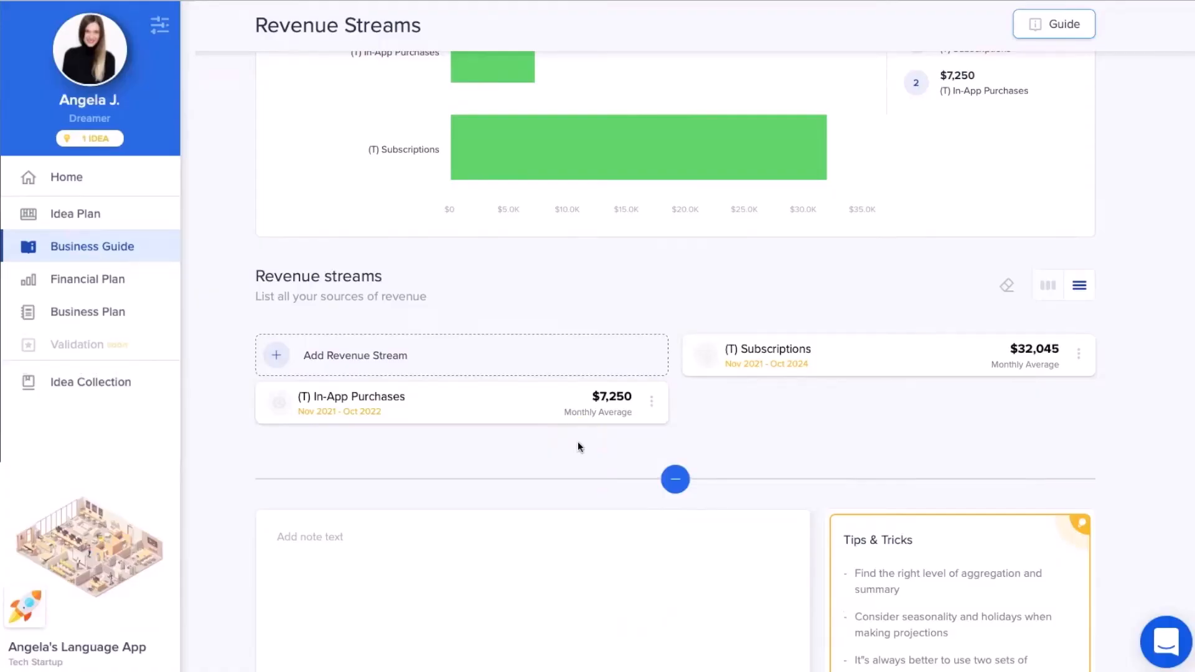
scroll(578, 446, up, 5)
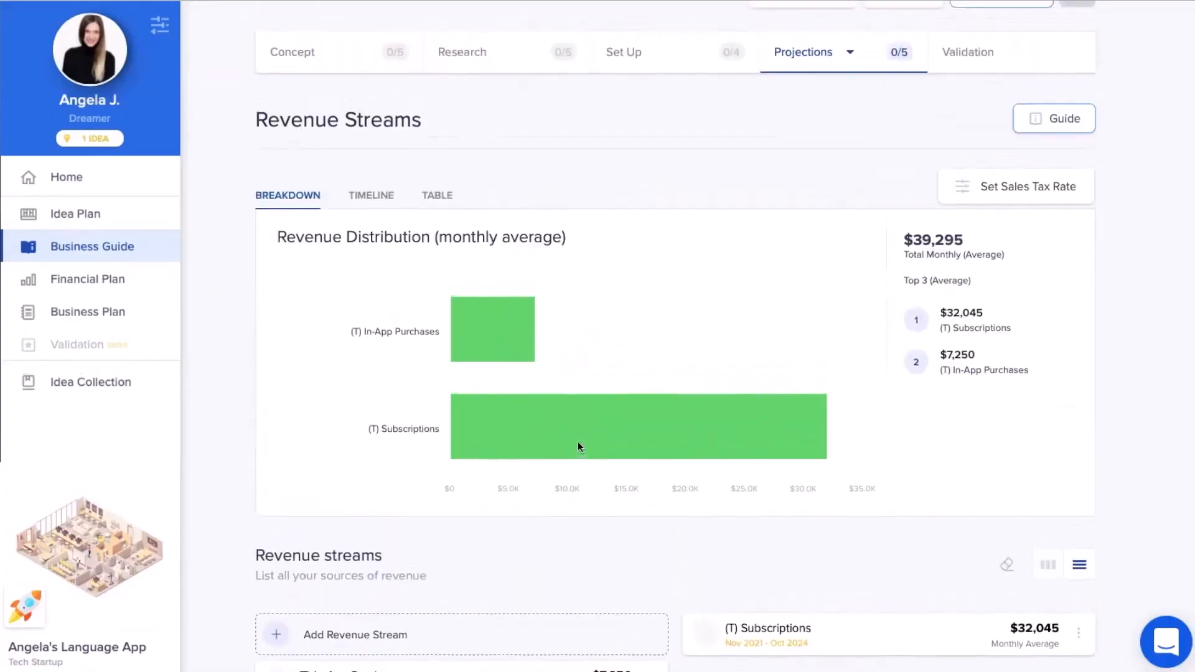
scroll(587, 274, up, 1)
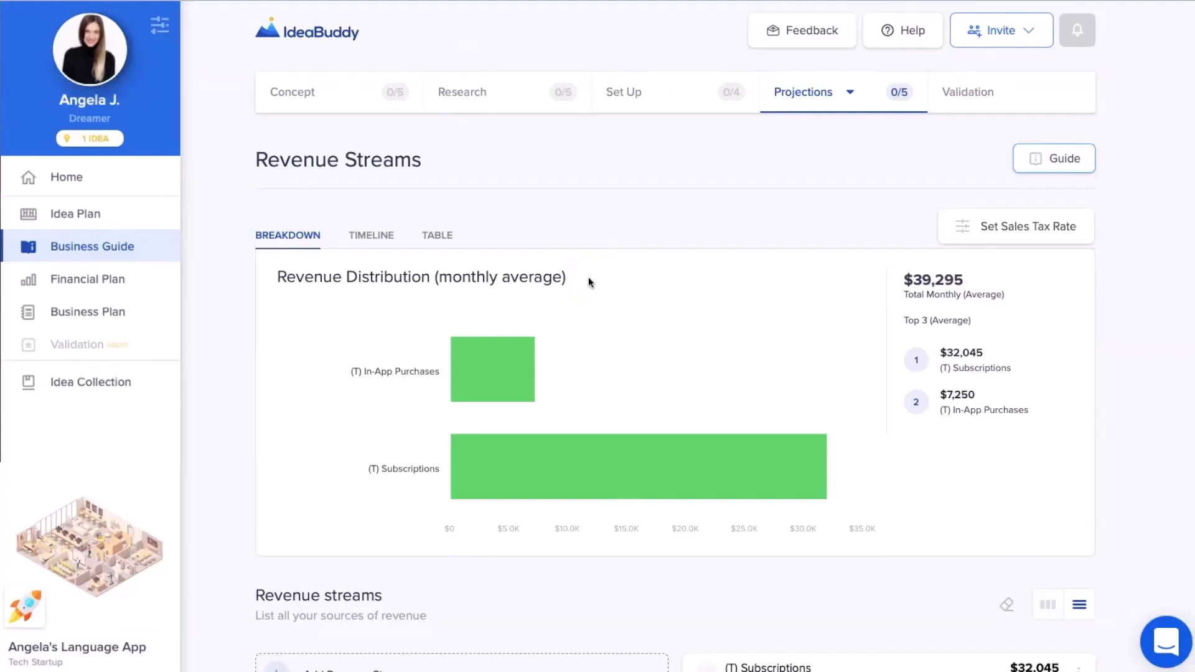
Open the Projections chapter's Direct Costs section and review the cost distribution chart, the listed direct costs and the tips.
click(799, 92)
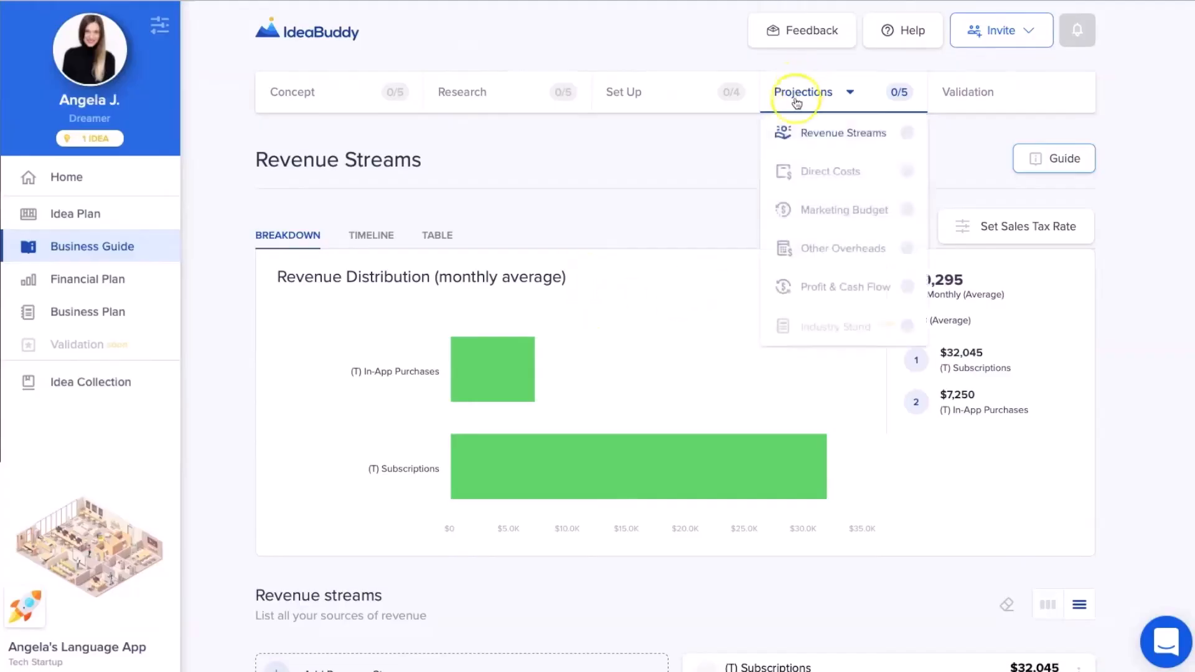
click(803, 172)
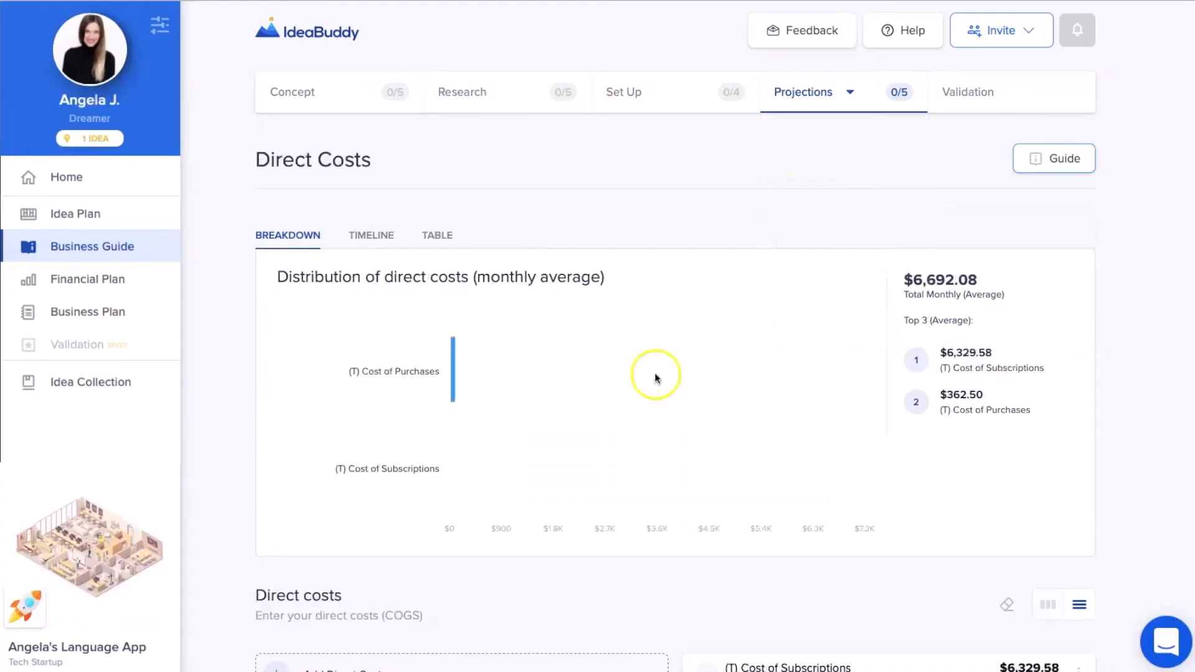
scroll(667, 432, down, 2)
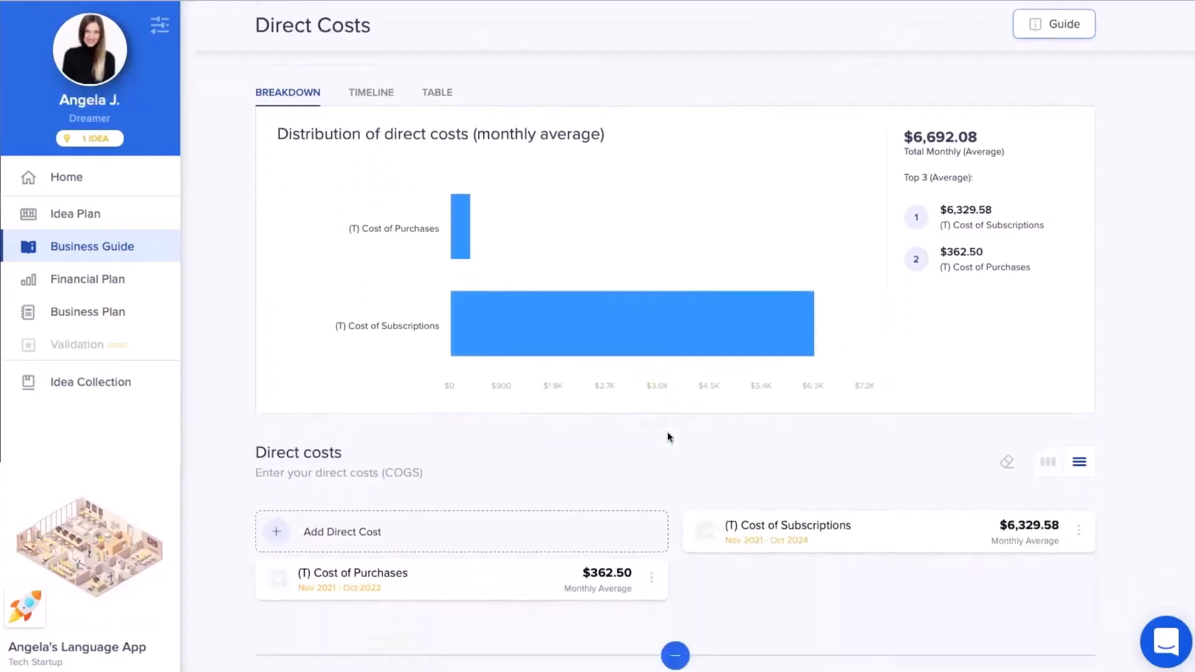
scroll(668, 436, down, 2)
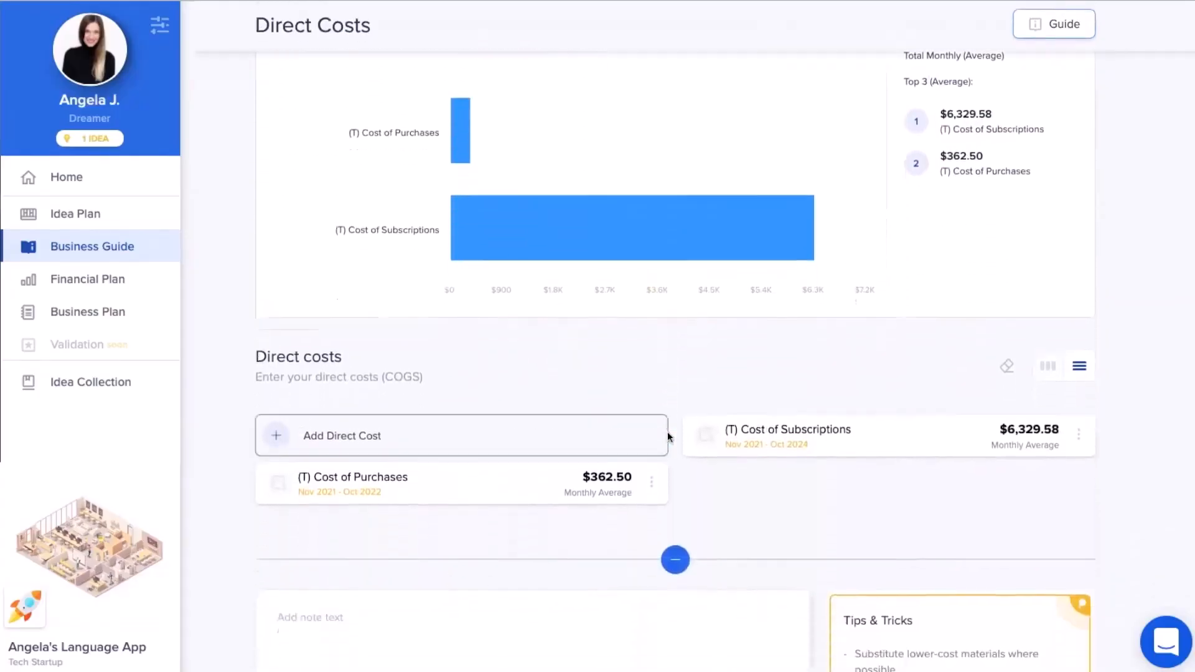
scroll(670, 436, down, 1)
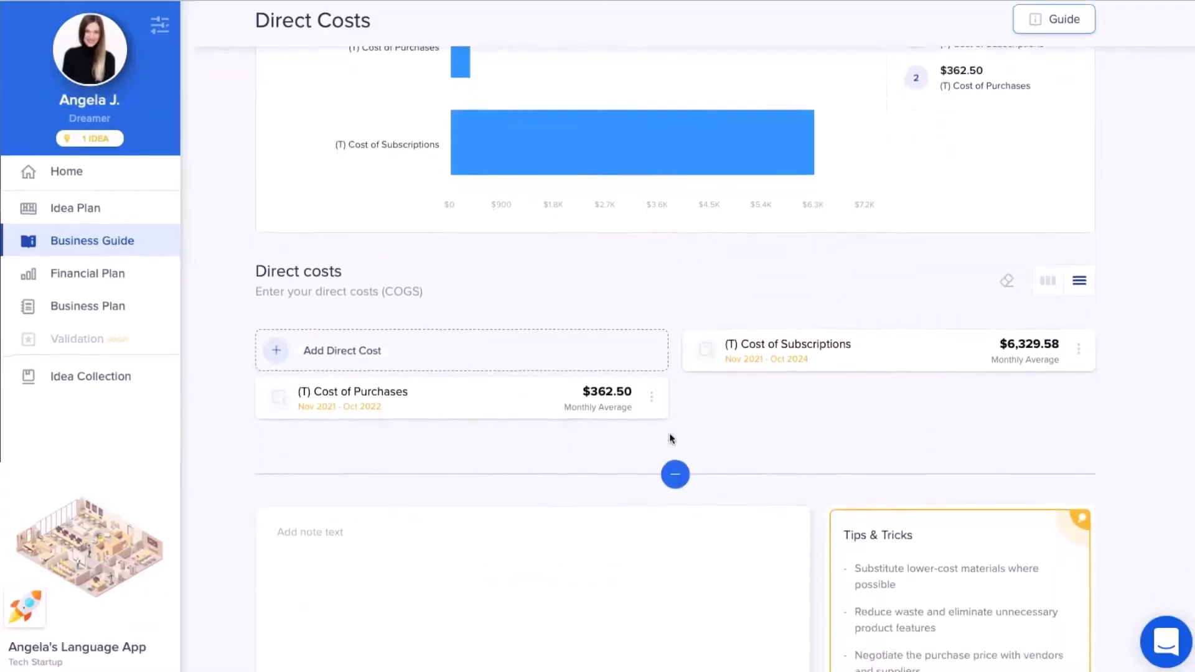
scroll(669, 437, up, 2)
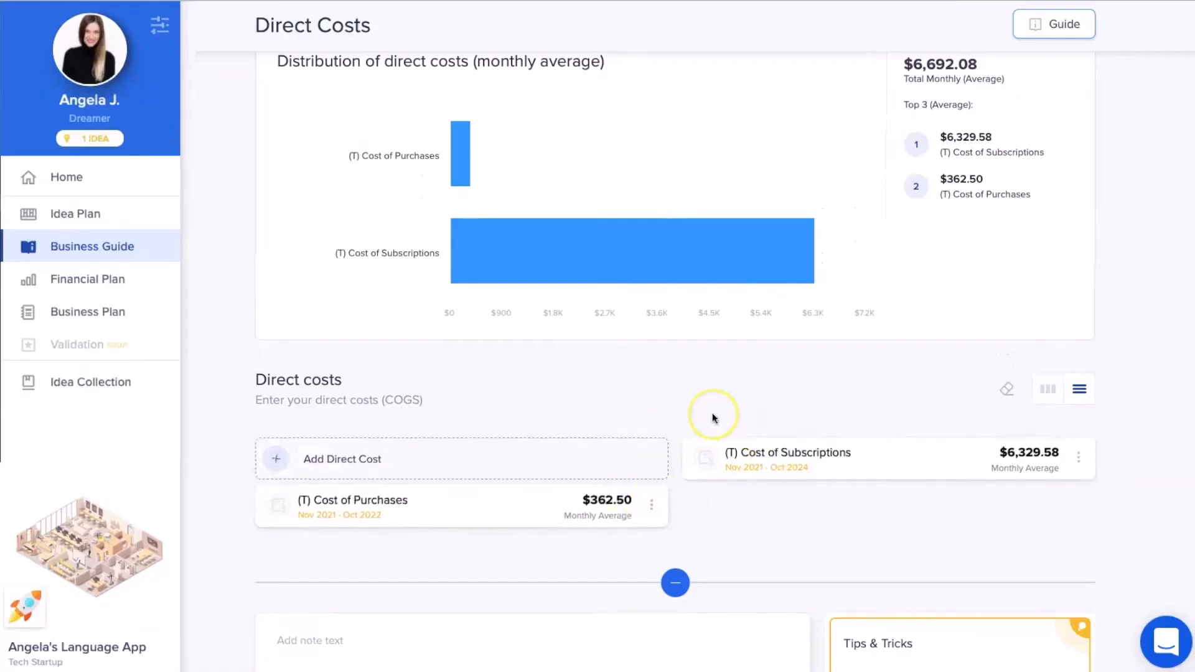
scroll(712, 413, up, 4)
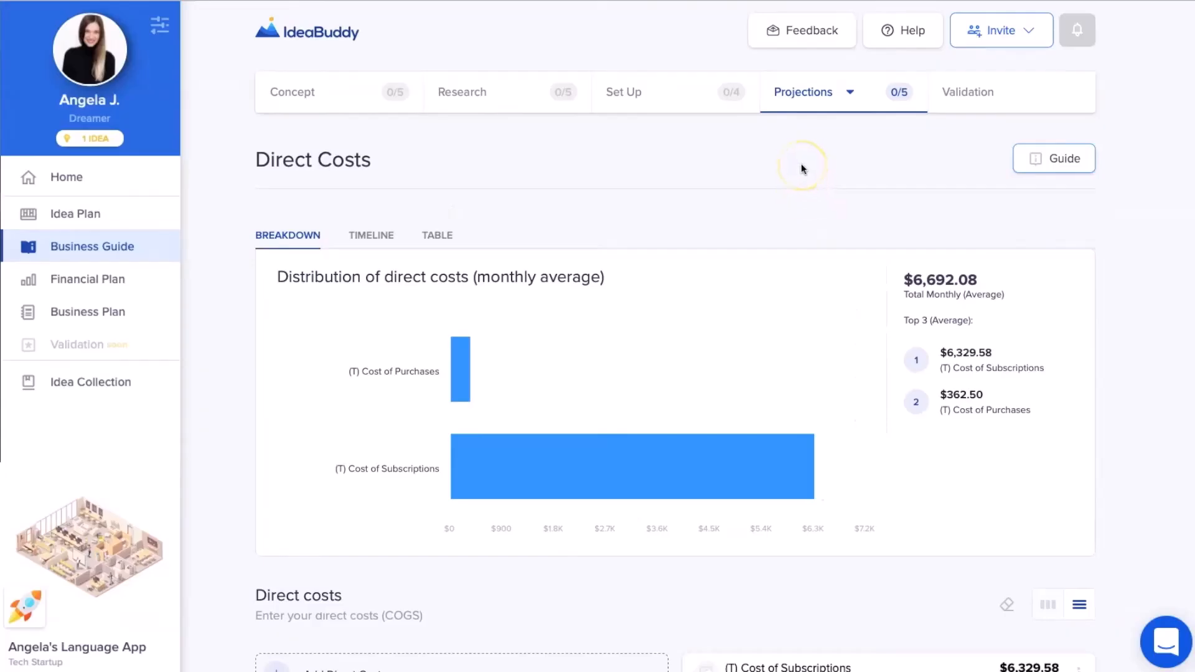
View the Marketing Budget section's distribution chart, and review the chart, listed costs and tips in the Other Overheads section.
mouse_move(880, 98)
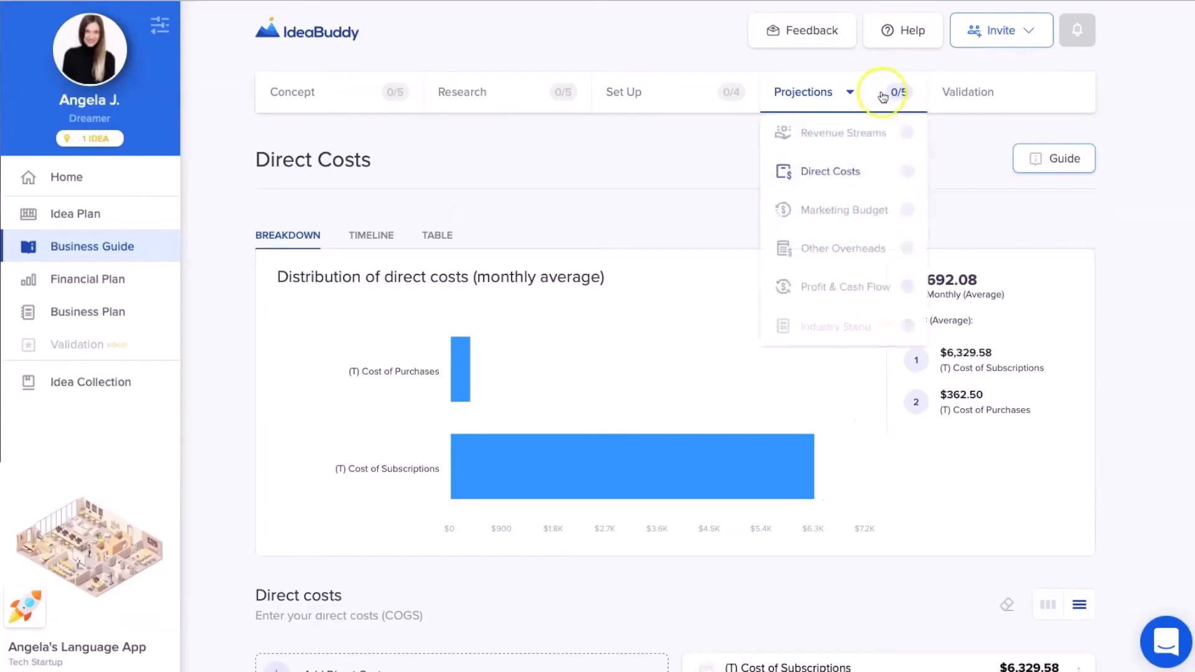
click(846, 211)
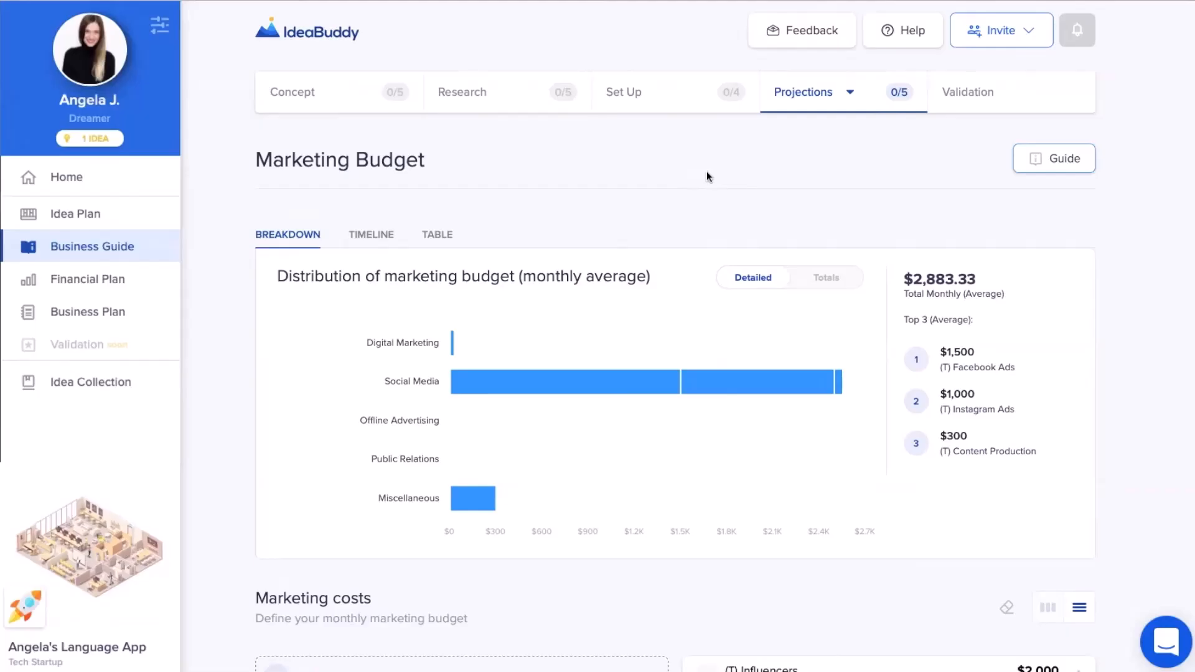
click(794, 250)
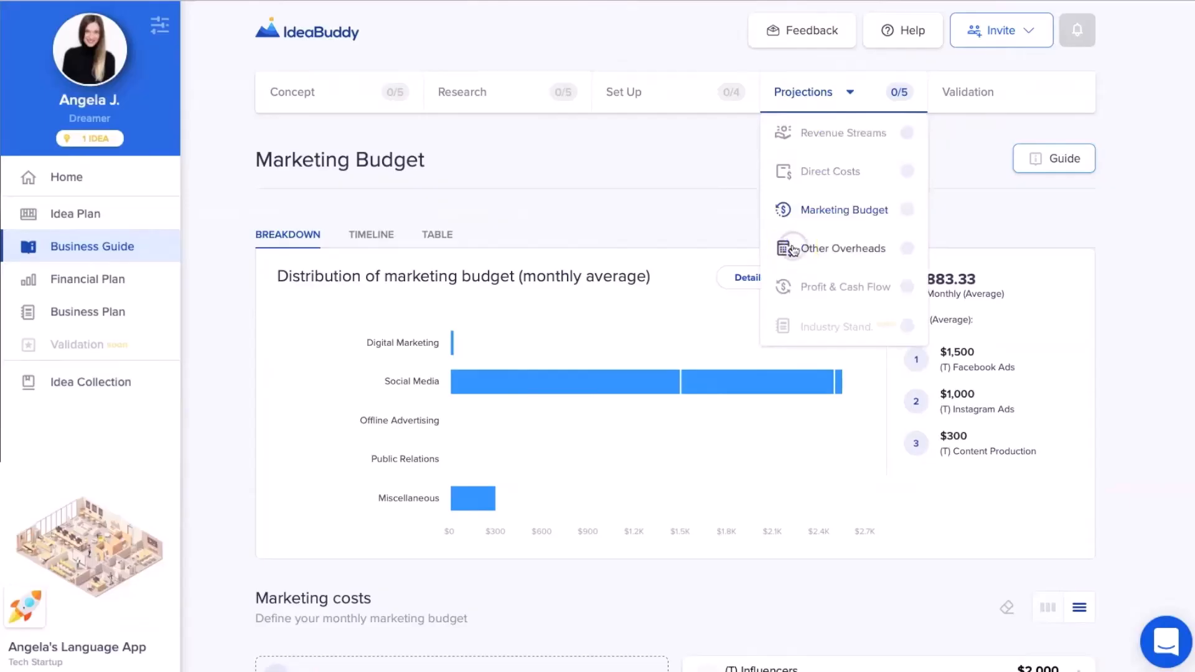
scroll(687, 241, down, 3)
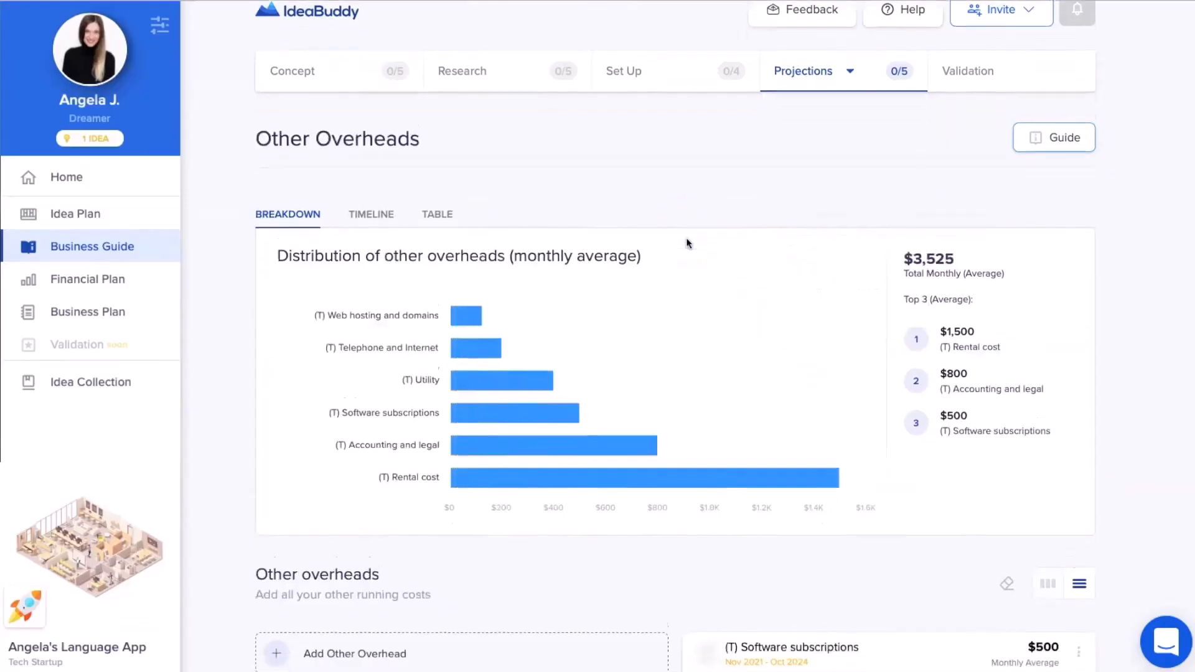
scroll(686, 242, down, 1)
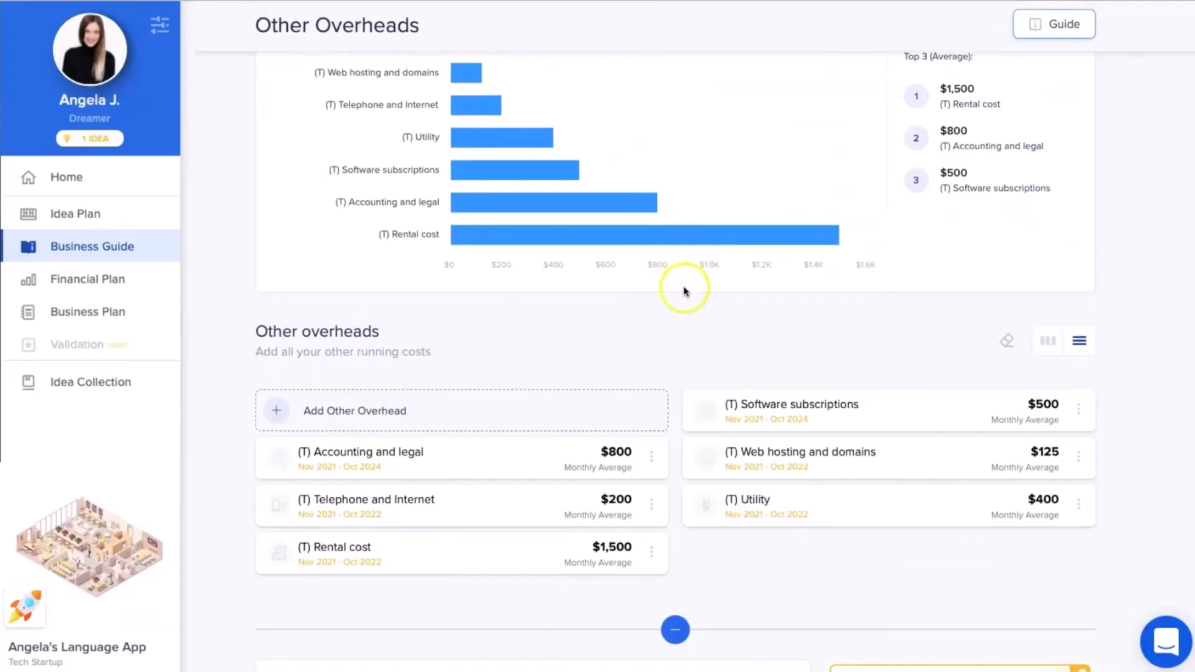
scroll(683, 290, down, 2)
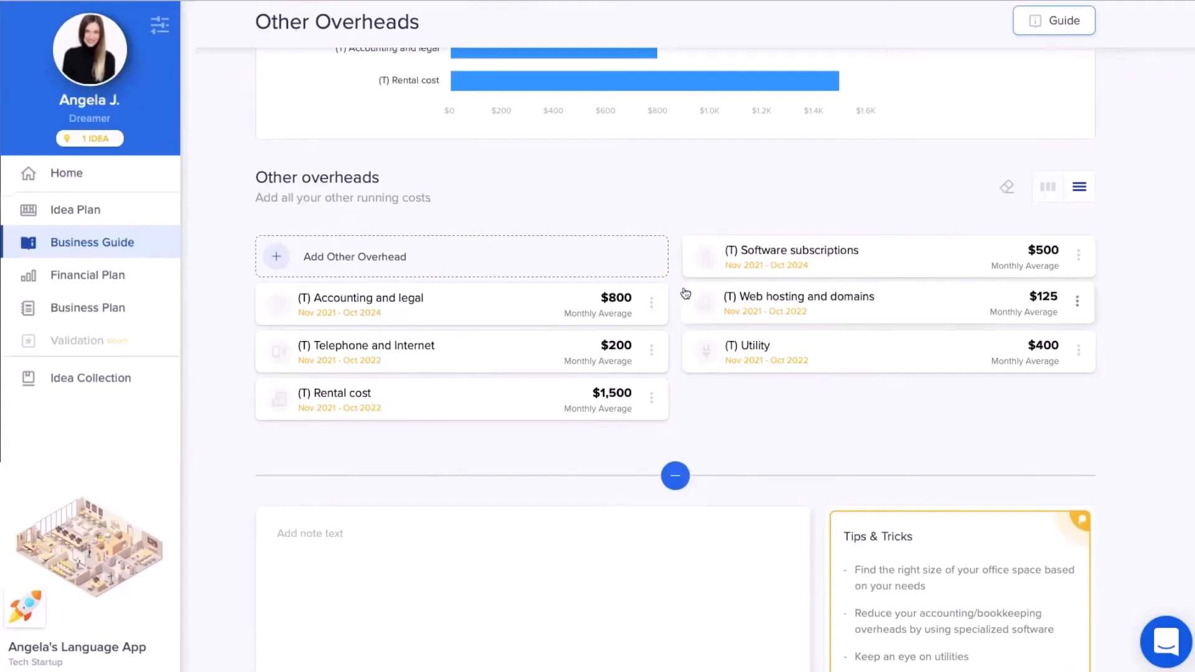
scroll(678, 289, up, 1)
scroll(677, 291, up, 3)
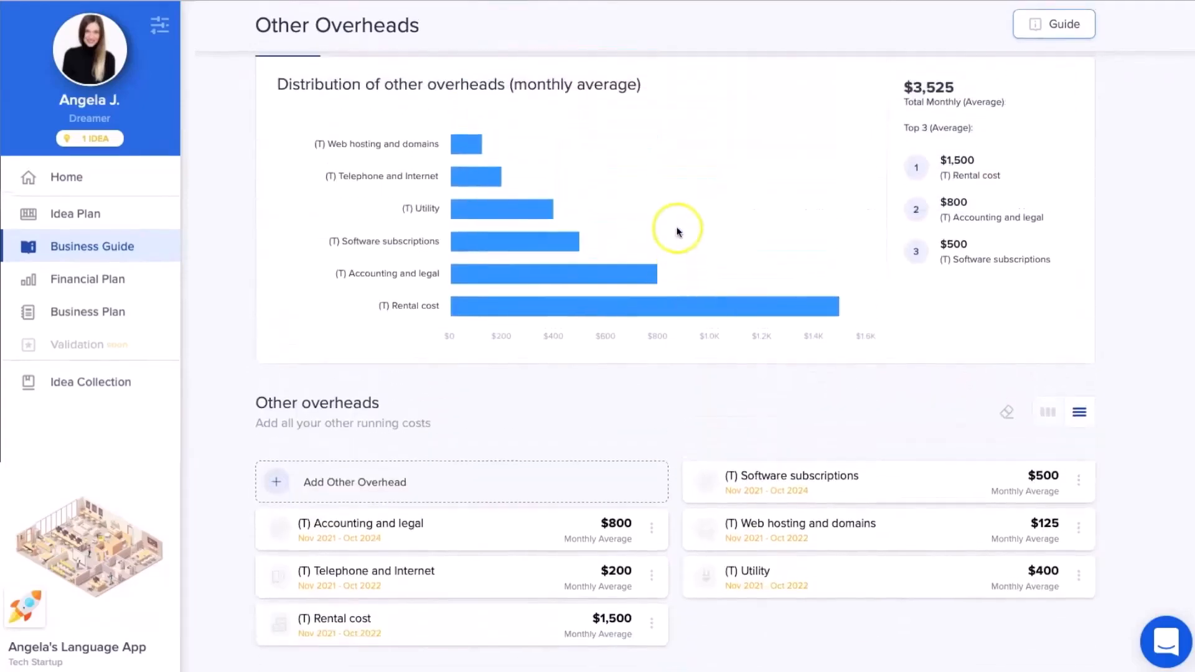
scroll(679, 232, up, 3)
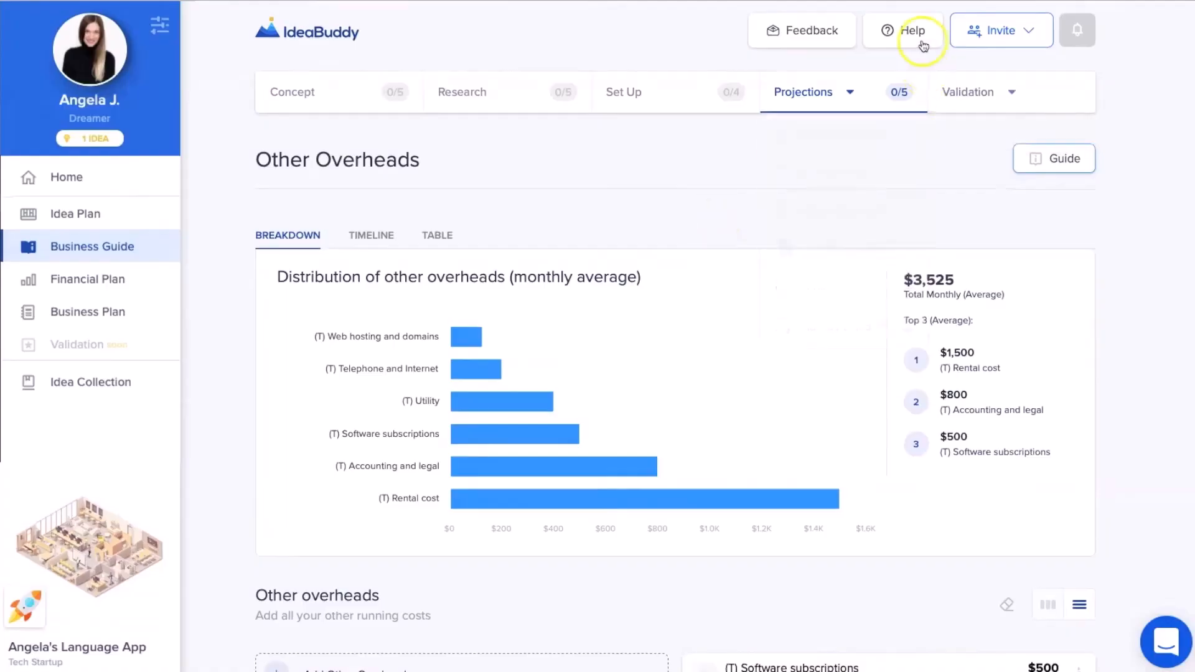
In the Profit & Cash Flow section, view the profit and loss projection quarterly and yearly, and the cash flow projection monthly and quarterly.
click(851, 102)
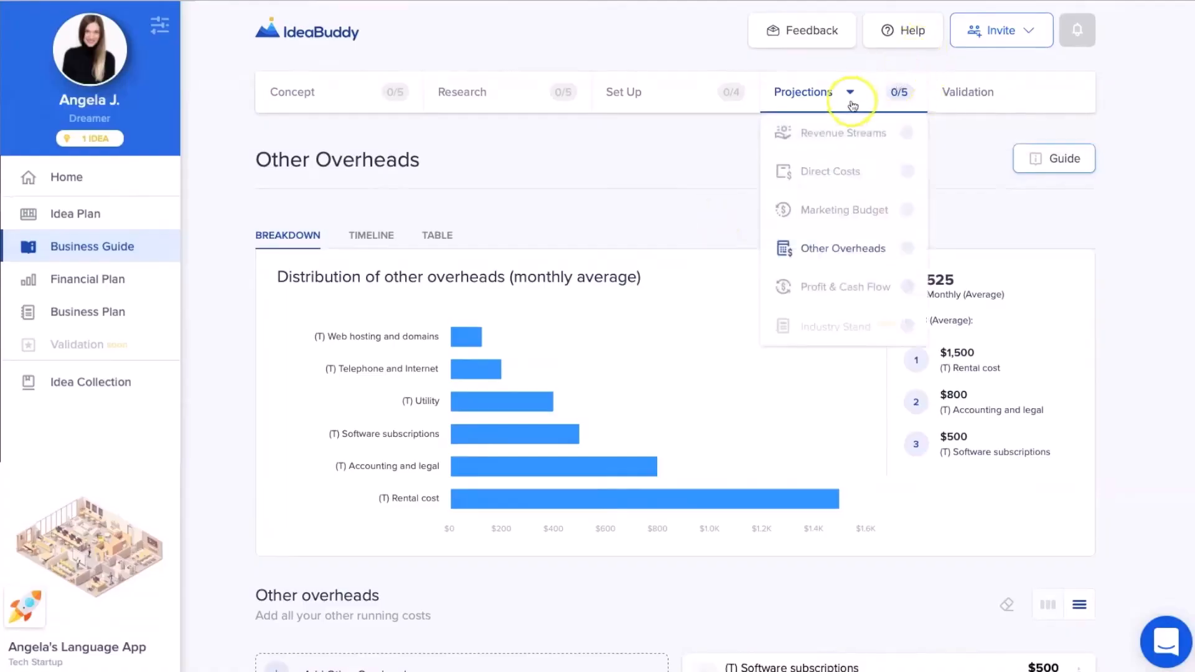
click(830, 284)
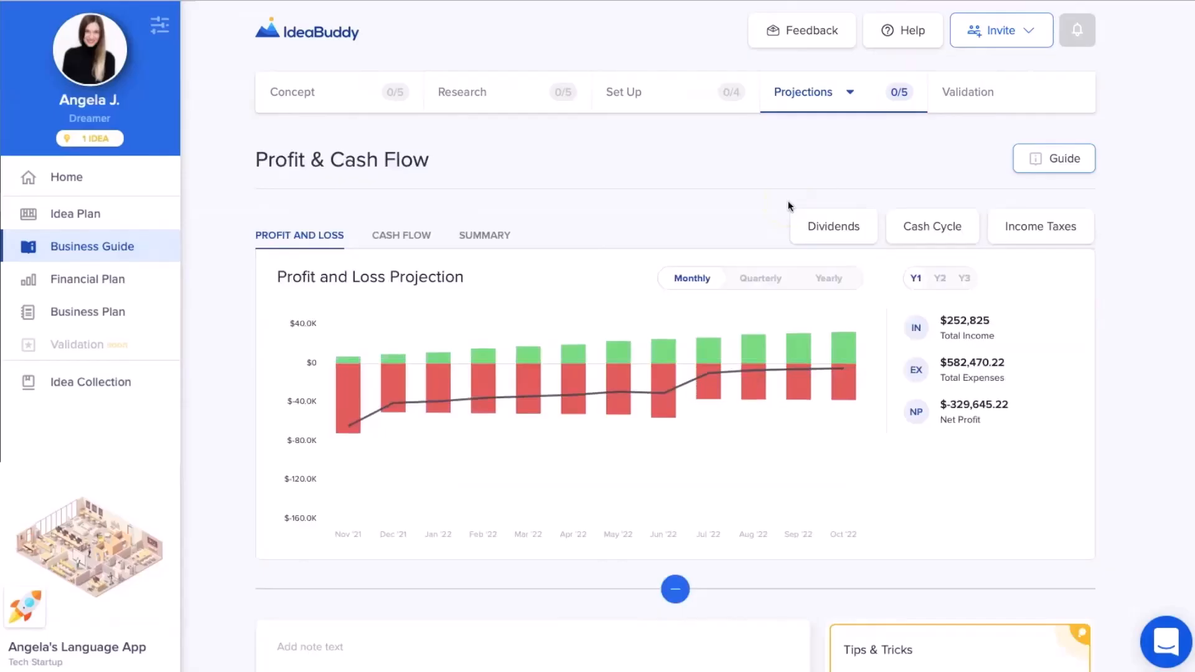
click(769, 281)
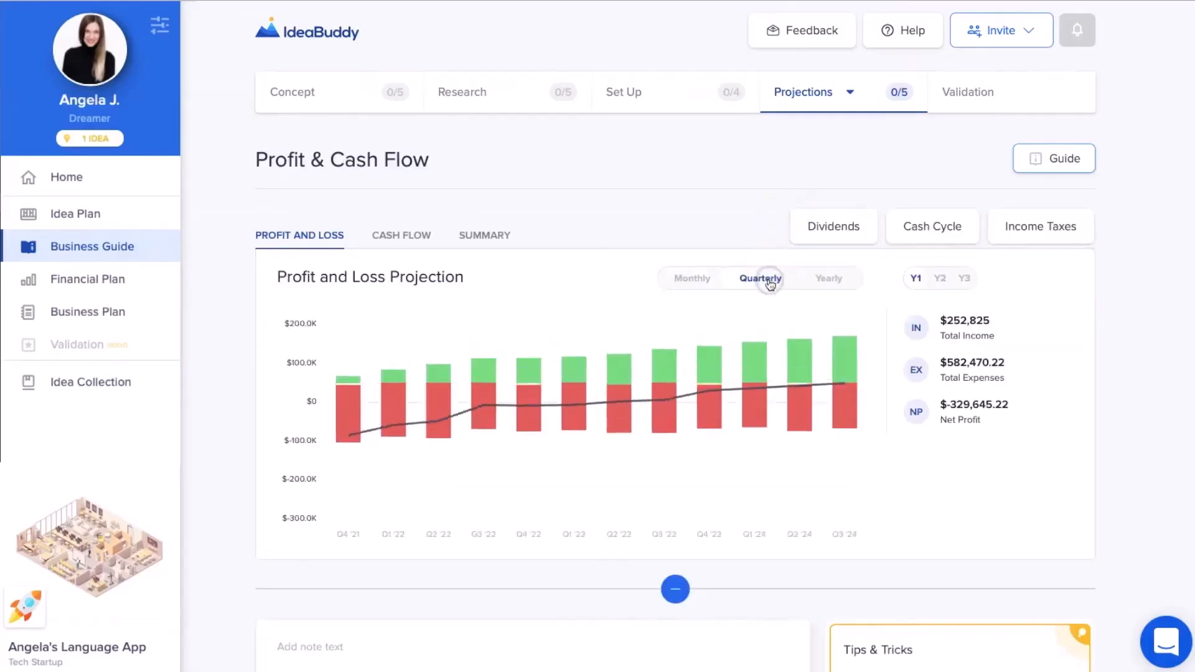
click(835, 280)
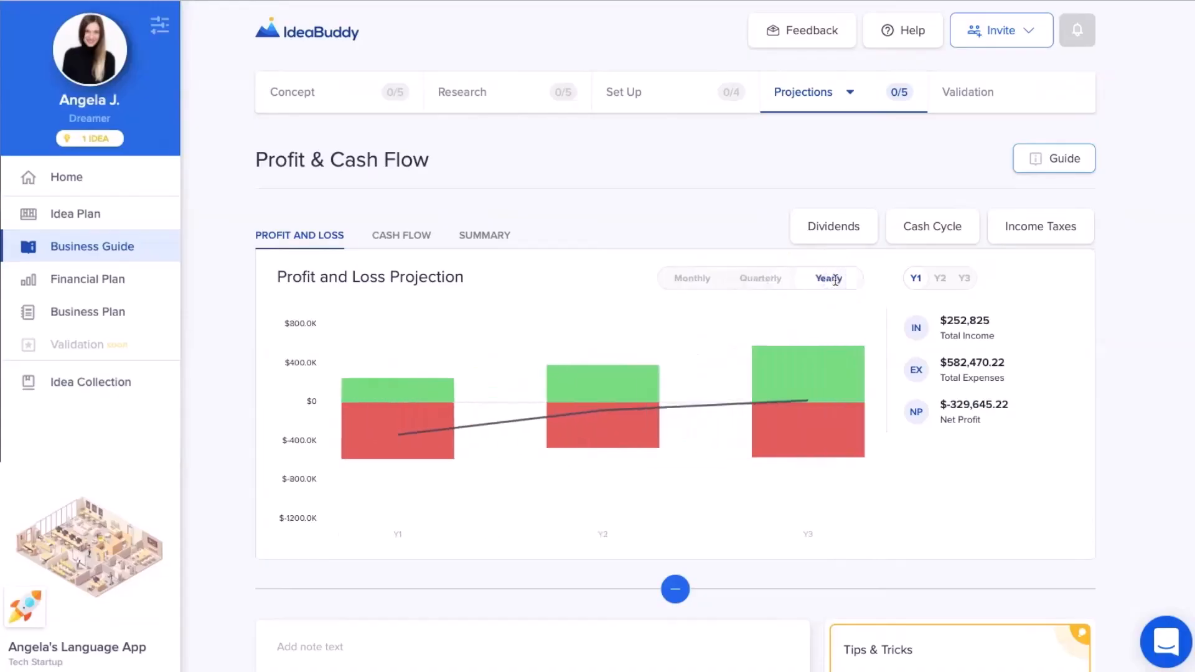
click(405, 239)
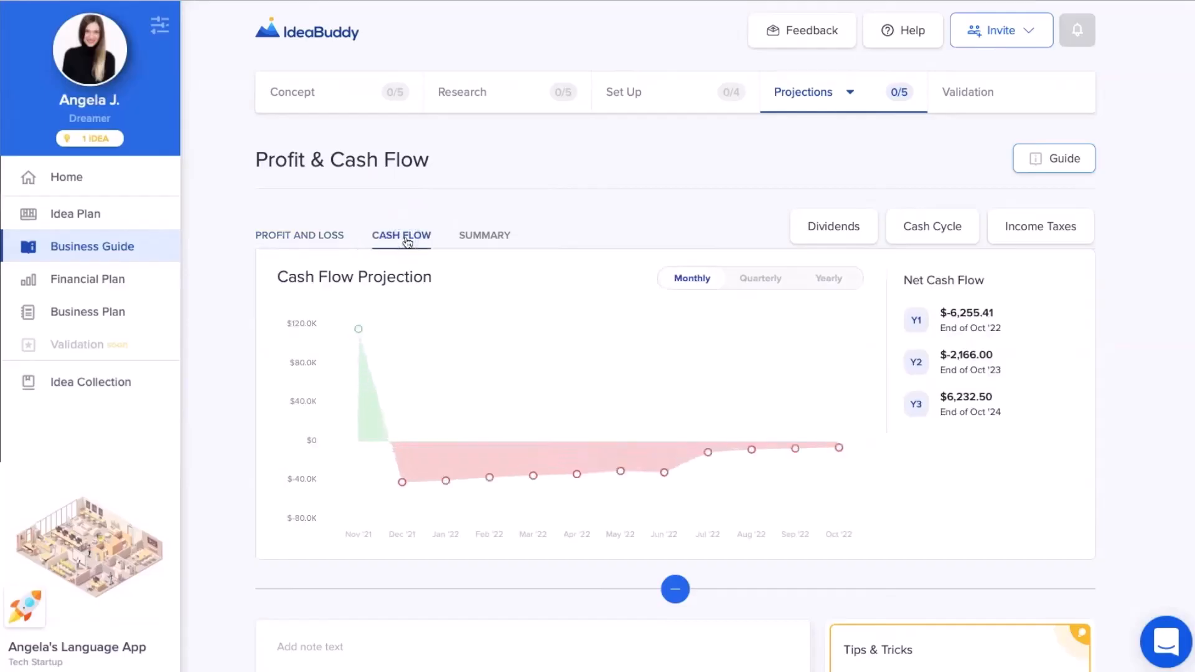
click(771, 280)
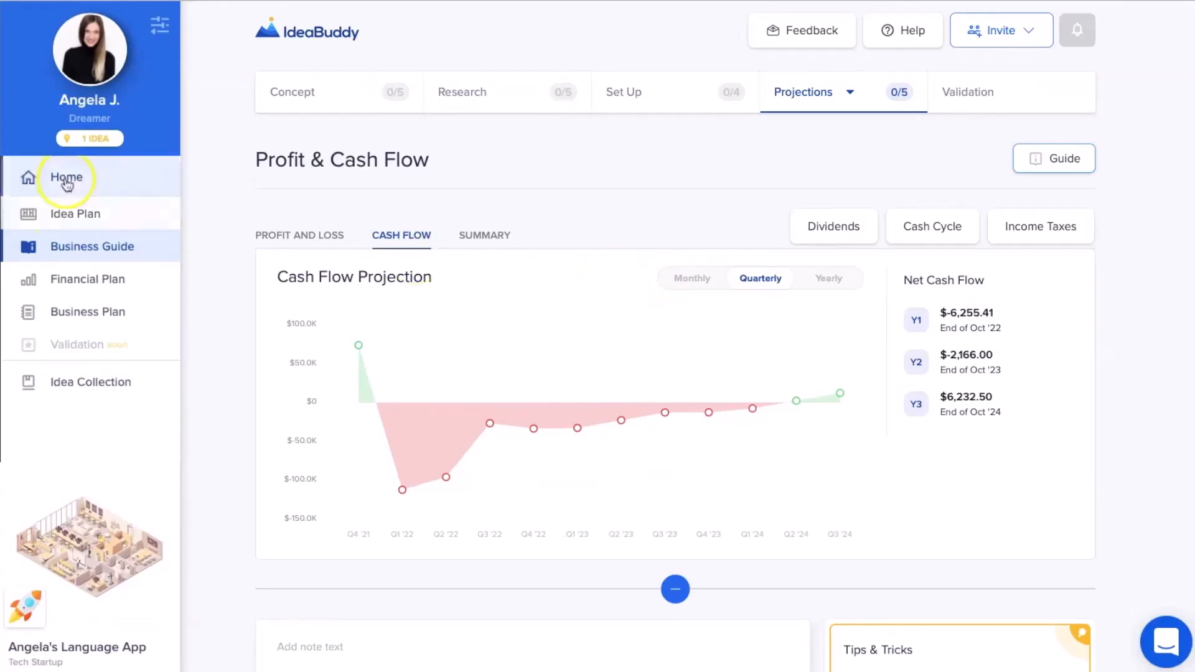
Leave the Business Guide and review the Financial Plan's Overview, including the projection charts and the profit and loss and cash flow statements.
click(66, 180)
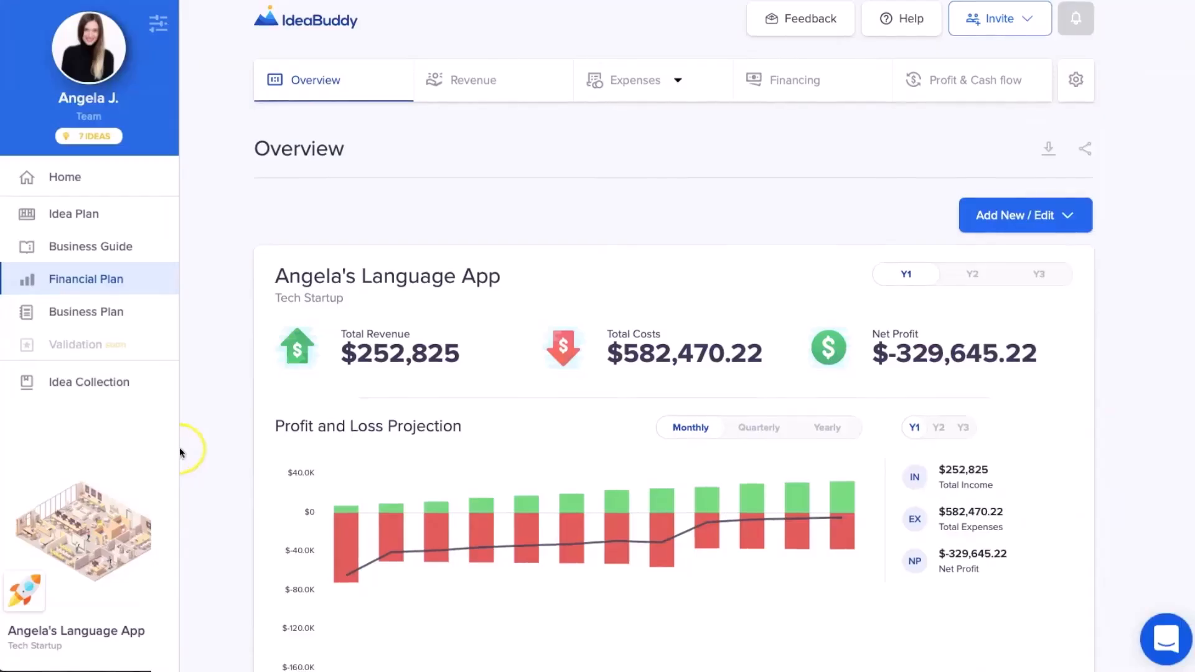
scroll(179, 449, down, 3)
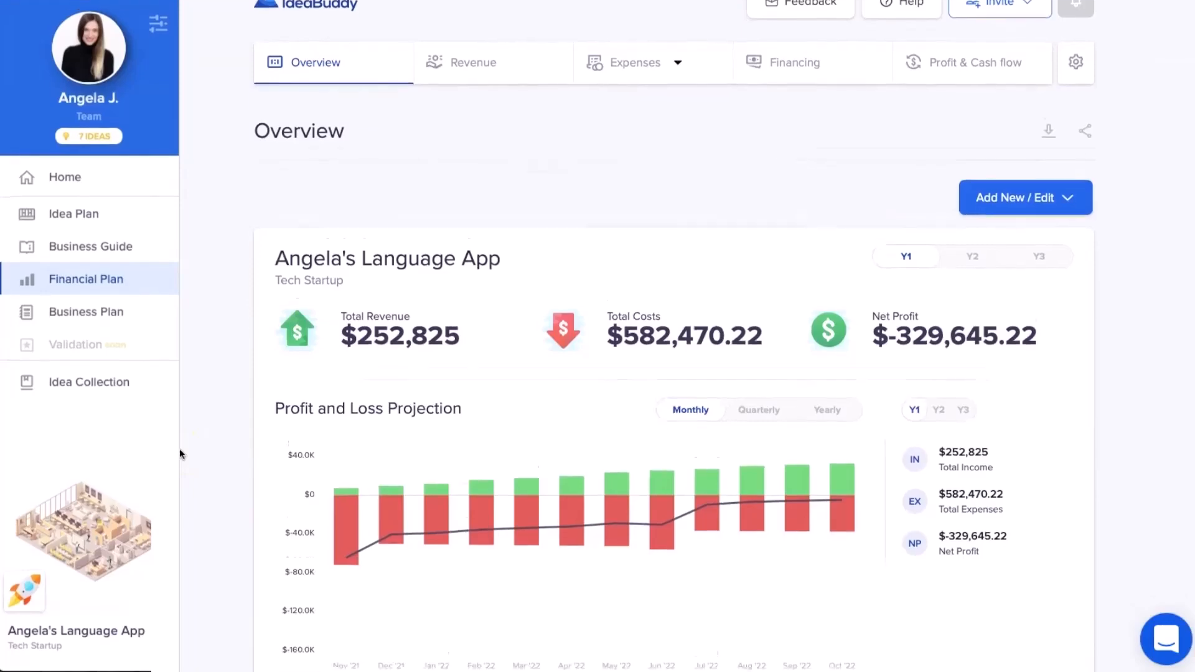
scroll(179, 448, down, 2)
scroll(180, 448, down, 5)
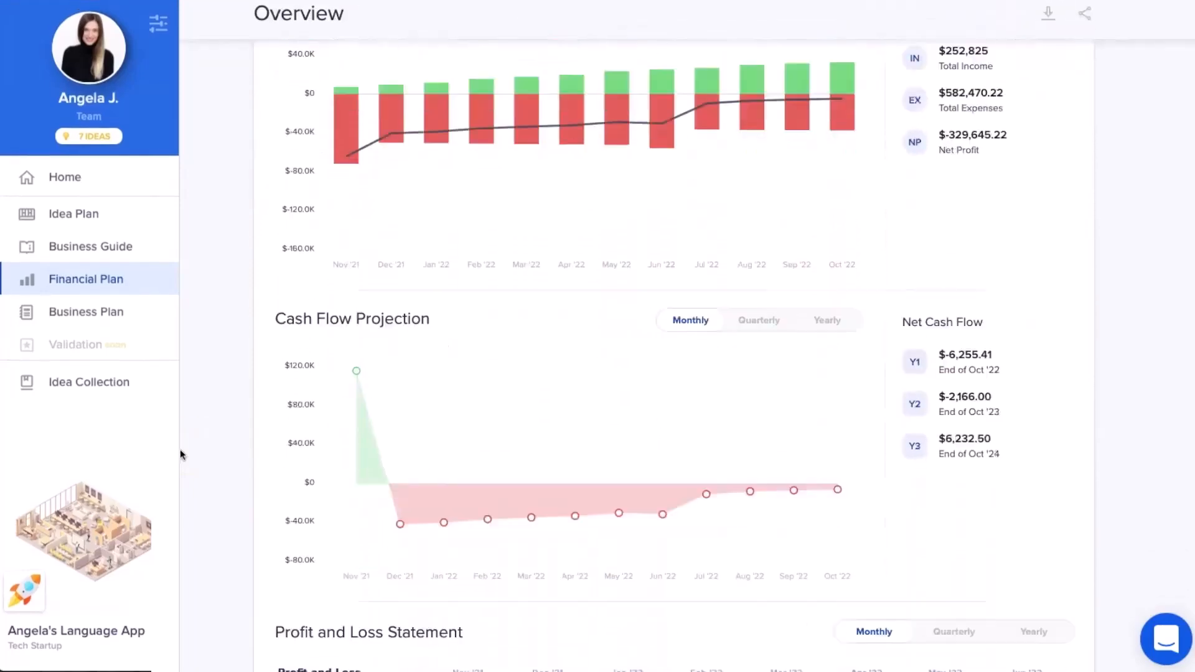
scroll(181, 449, down, 8)
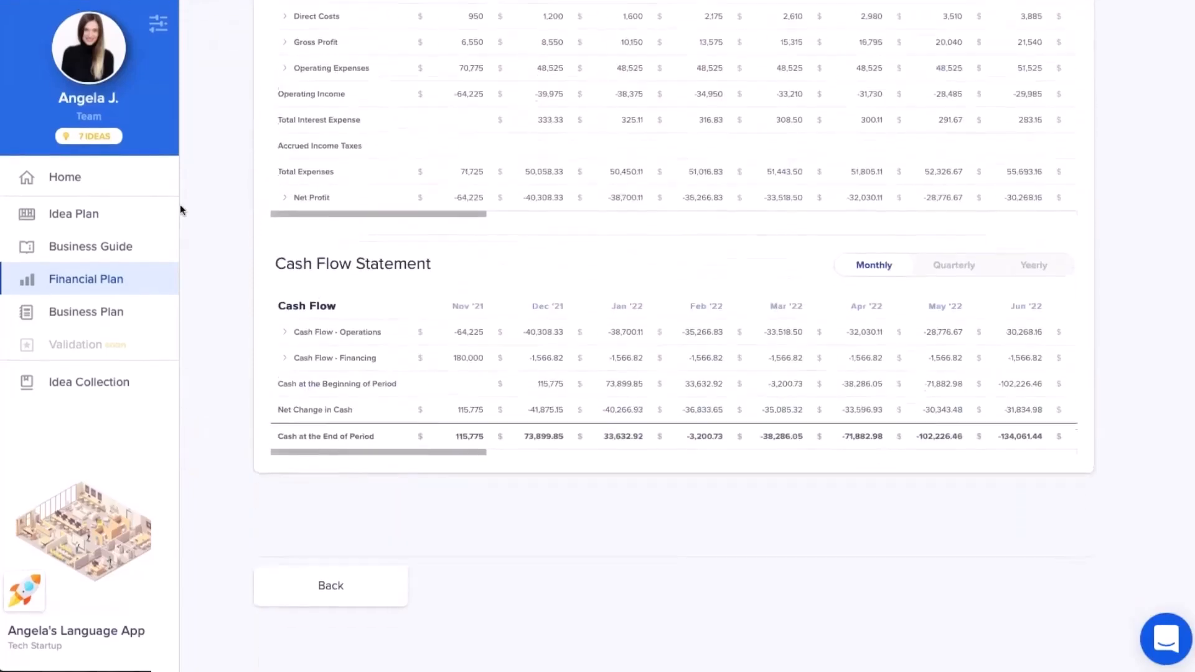
scroll(180, 198, up, 8)
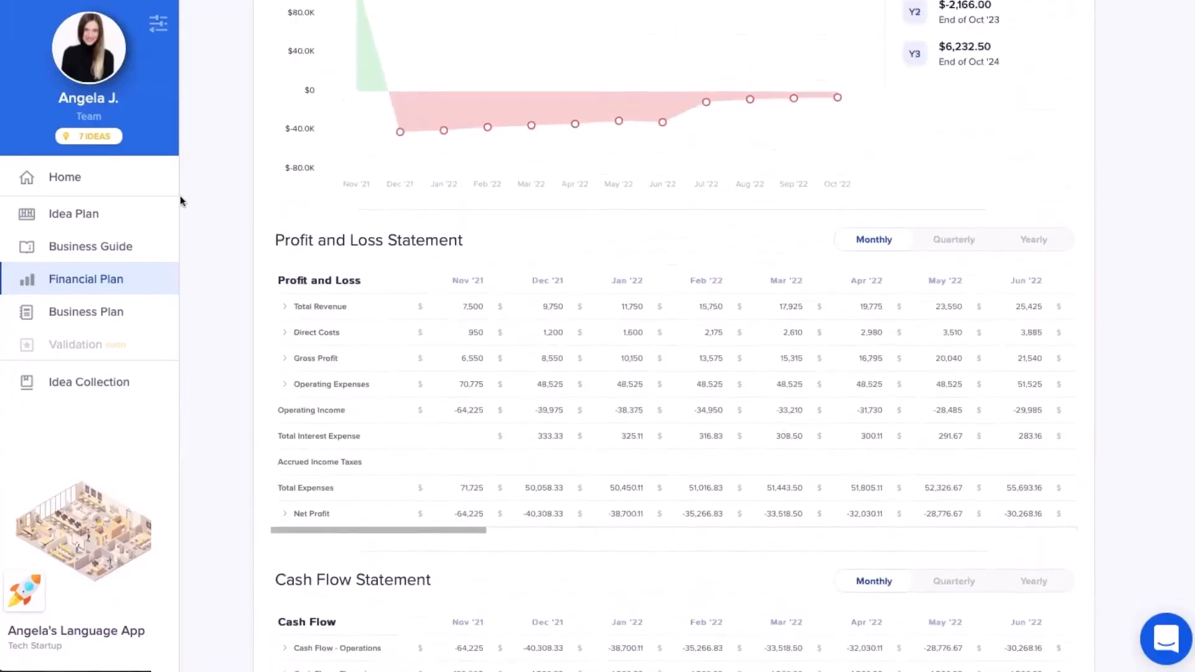
scroll(181, 200, up, 9)
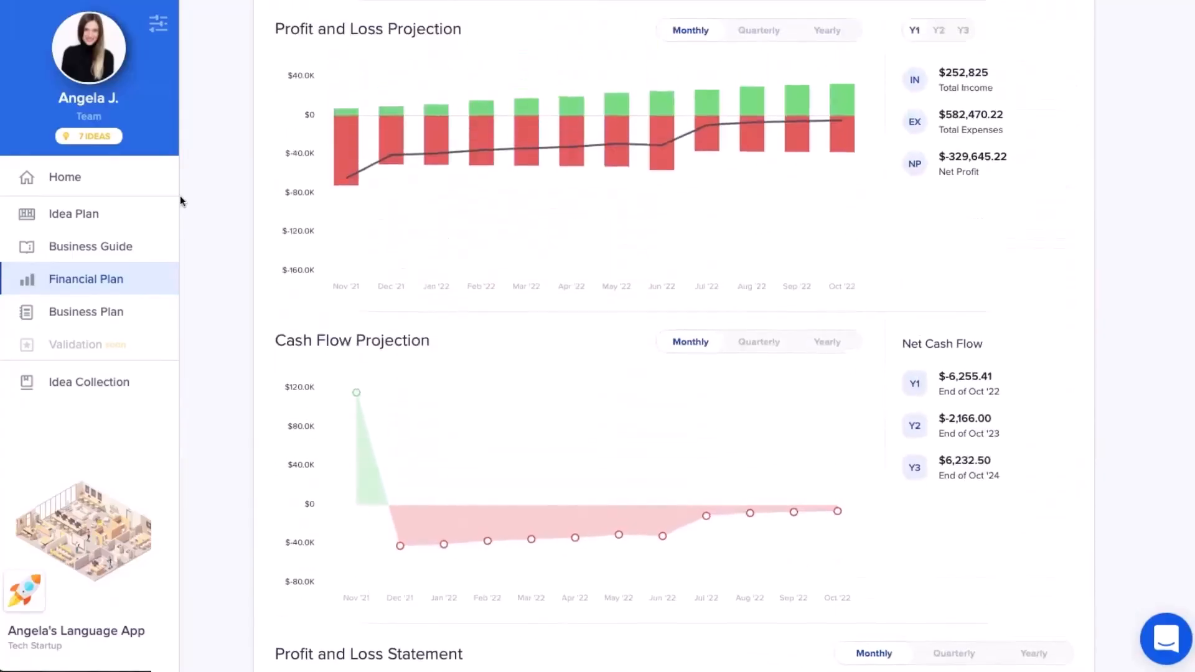
Open the Financial Plan's Revenue page and review the revenue distribution, revenue over time and the monthly revenue summary table.
click(461, 93)
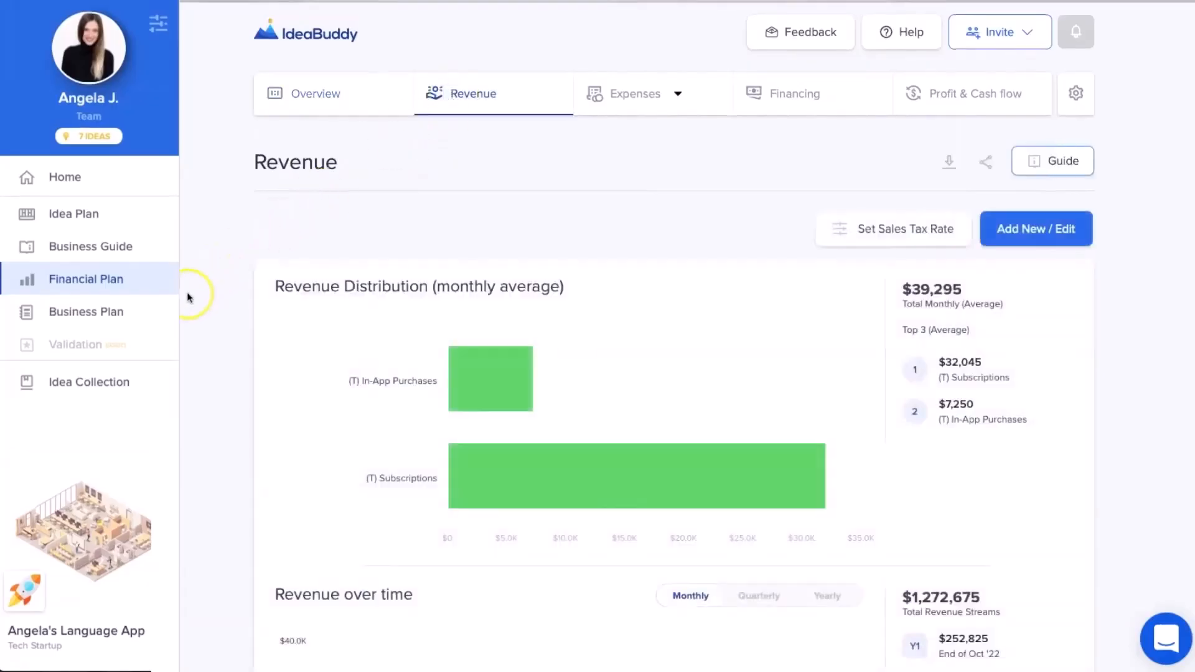
scroll(186, 293, down, 5)
scroll(189, 299, down, 5)
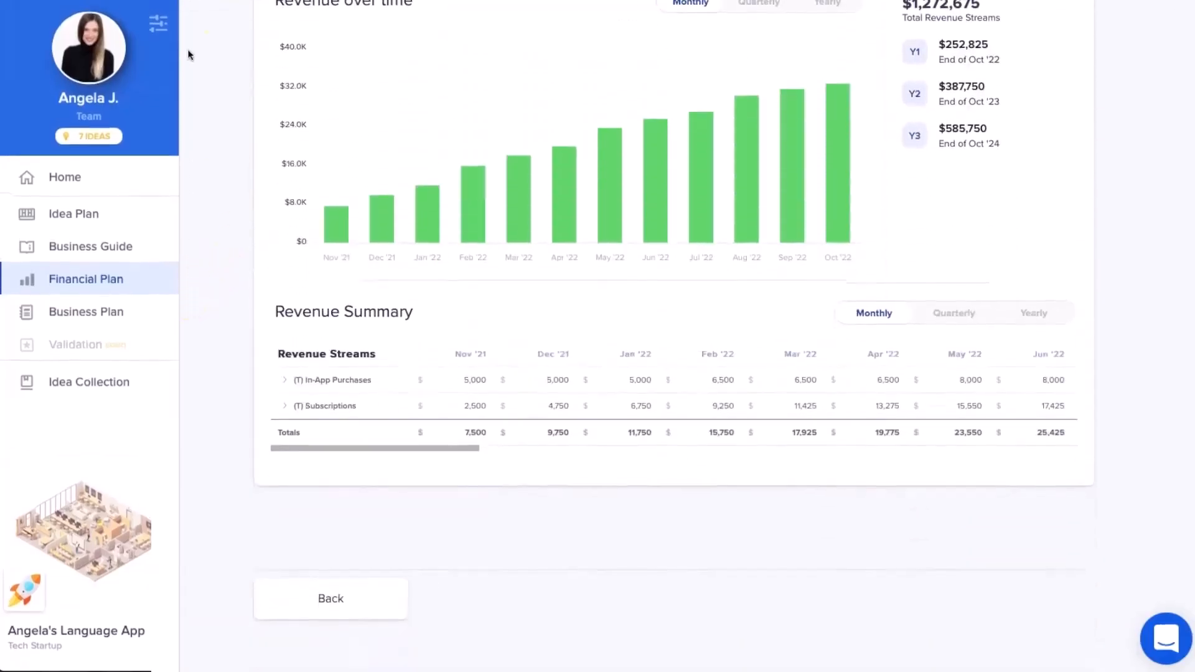
scroll(188, 63, up, 10)
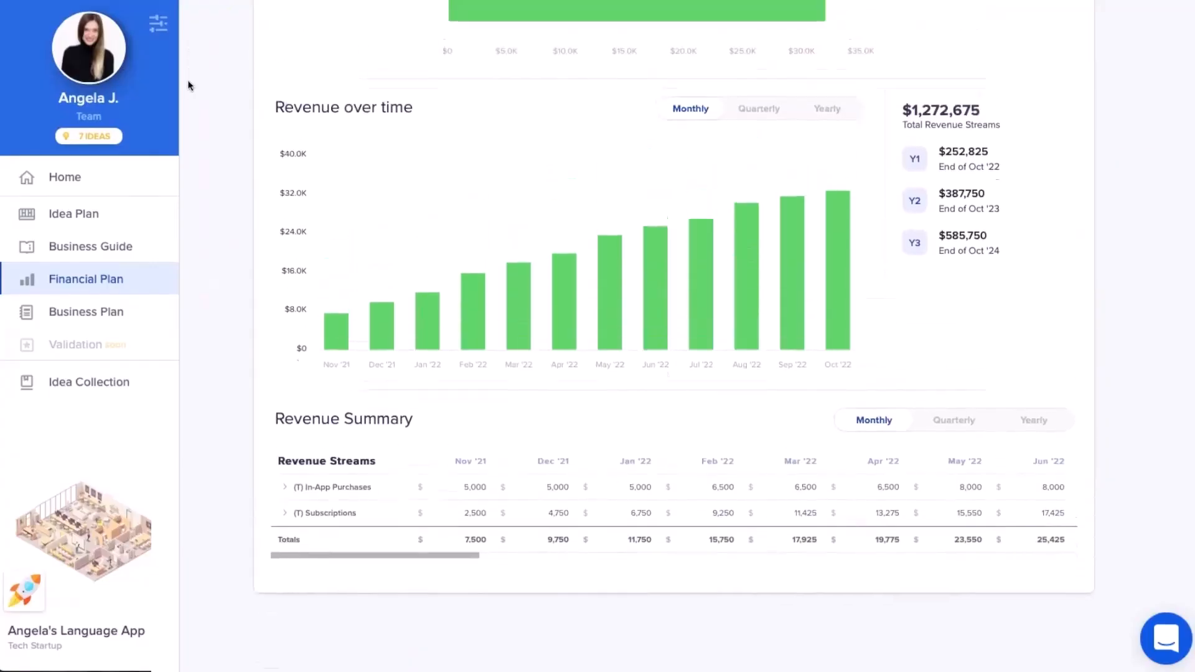
Open the Total Costs page under the Financial Plan's expenses and review the cost distribution, timeline and monthly summary.
mouse_move(640, 88)
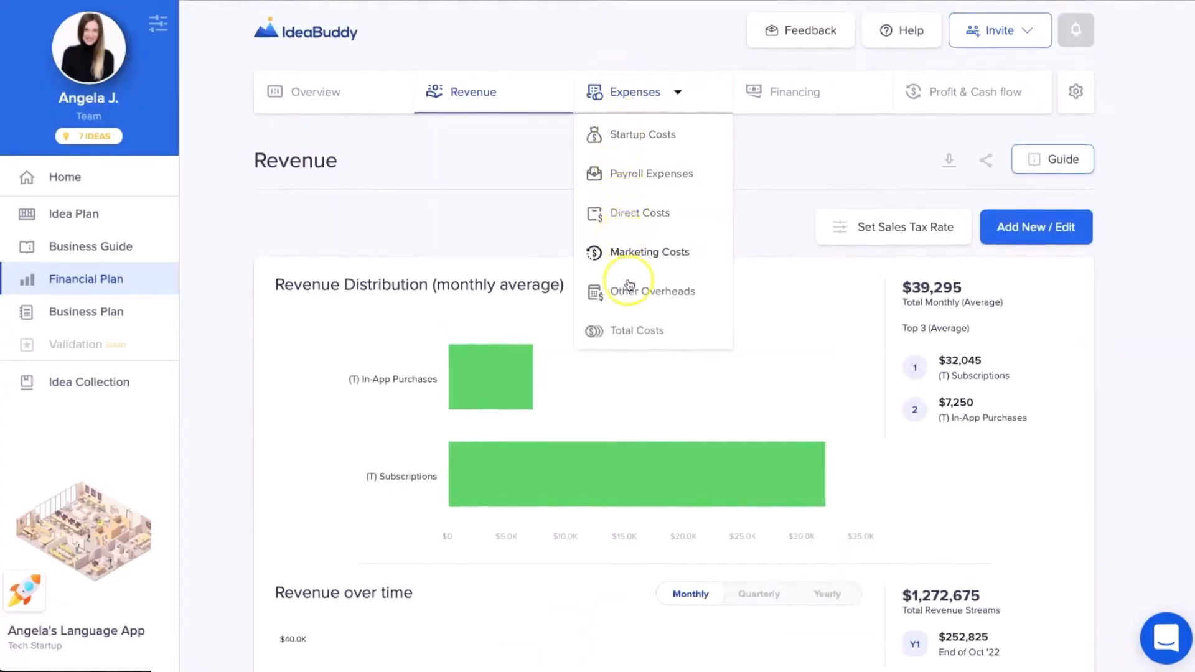
click(628, 334)
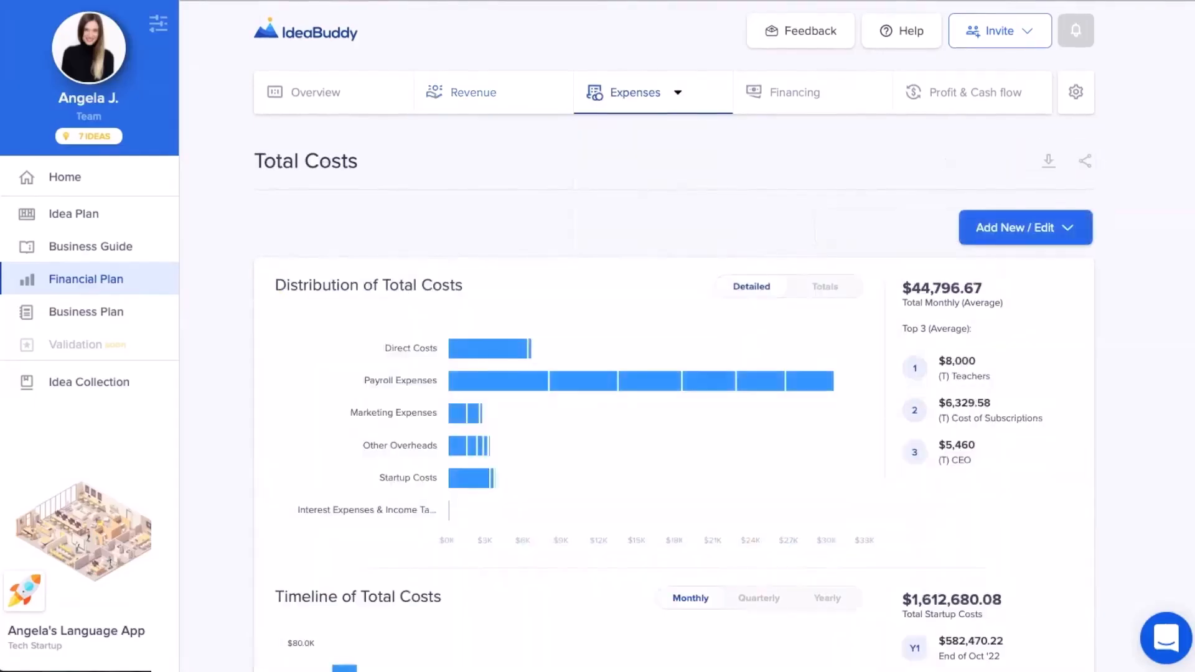
scroll(673, 337, down, 10)
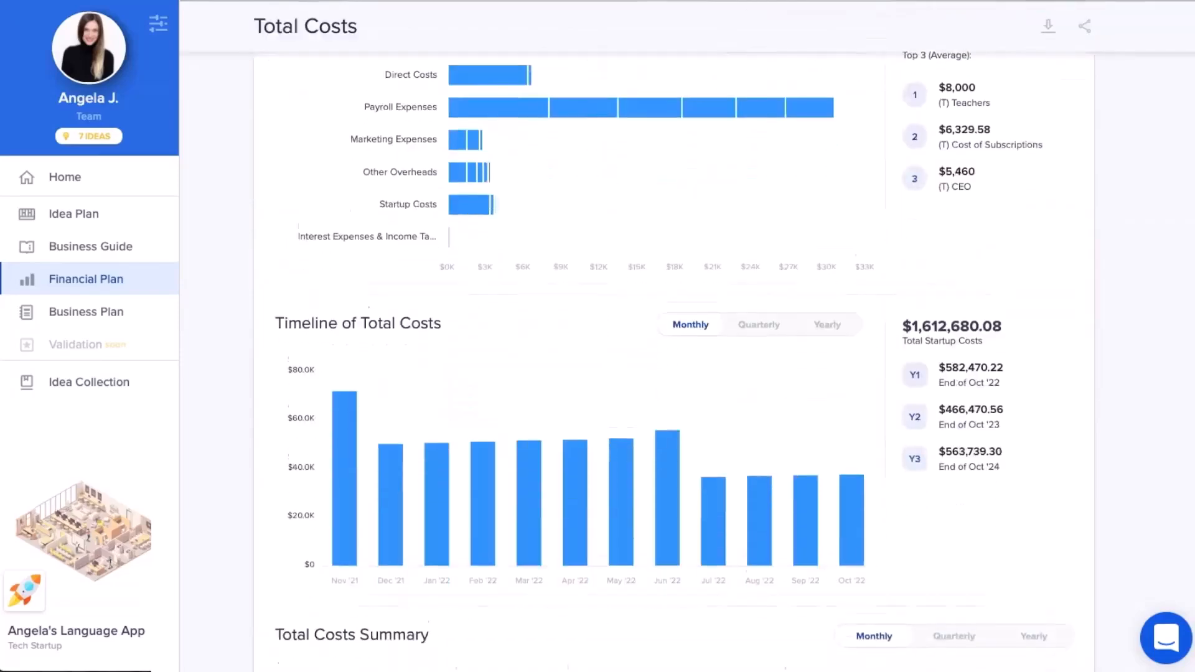
scroll(672, 336, up, 10)
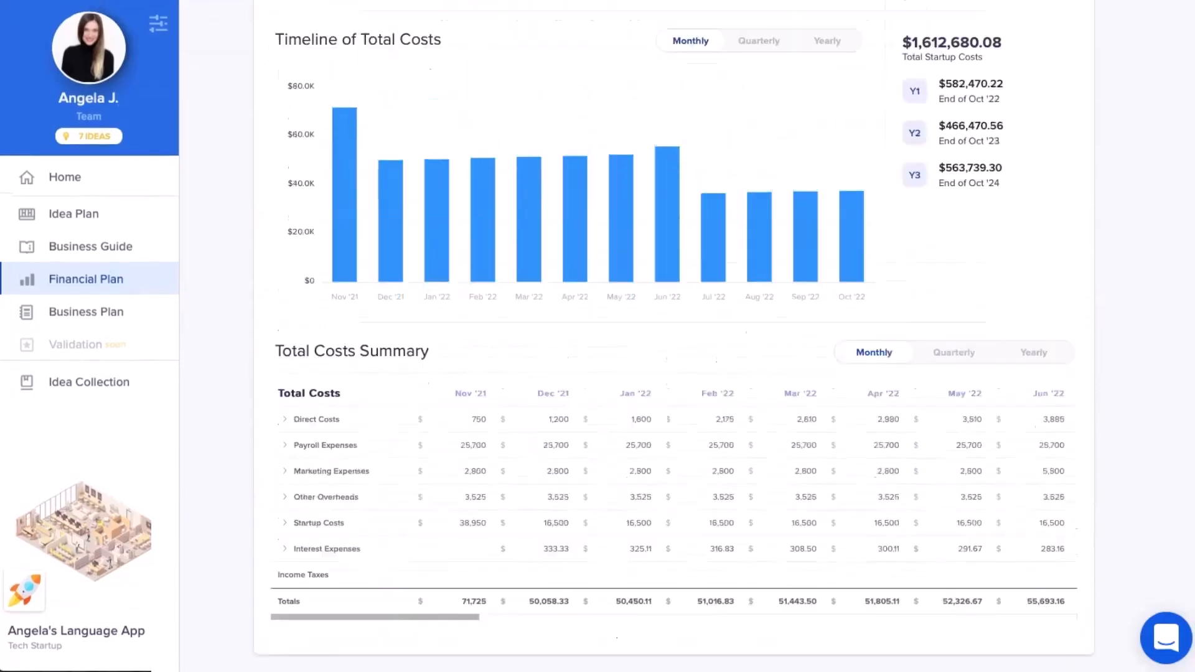
scroll(672, 336, up, 2)
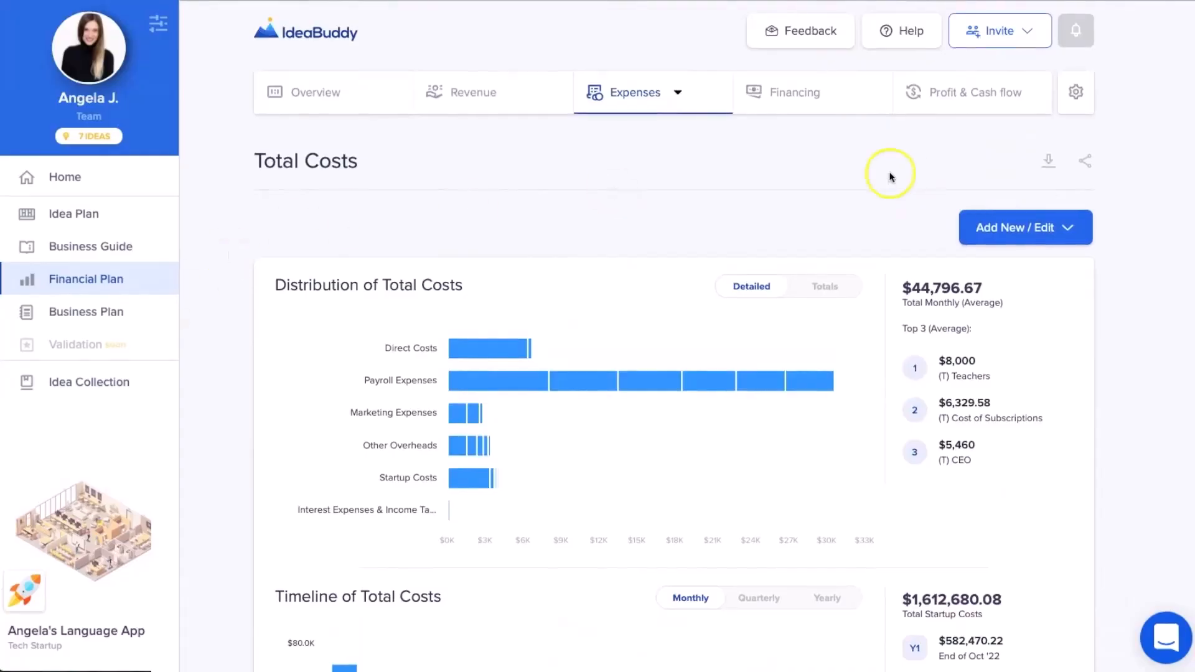
Review the Financing page's sources, cash flow chart and summary by quarter and year, and open the Profit & Cash flow page.
click(787, 98)
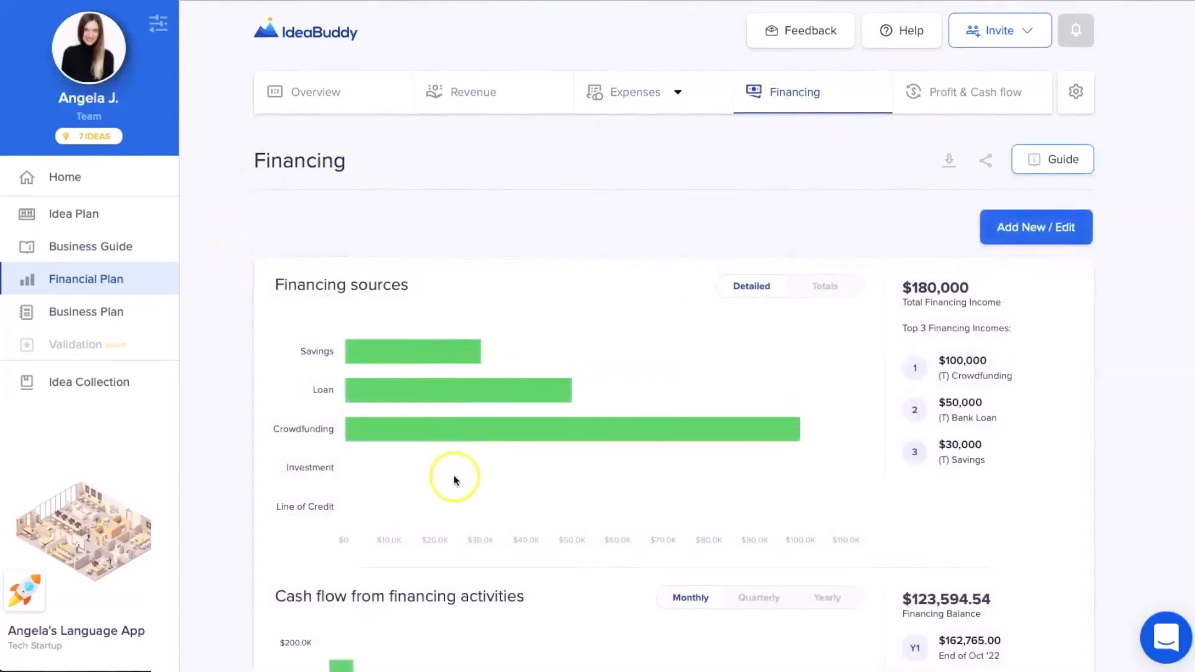
scroll(455, 478, down, 3)
scroll(455, 479, down, 3)
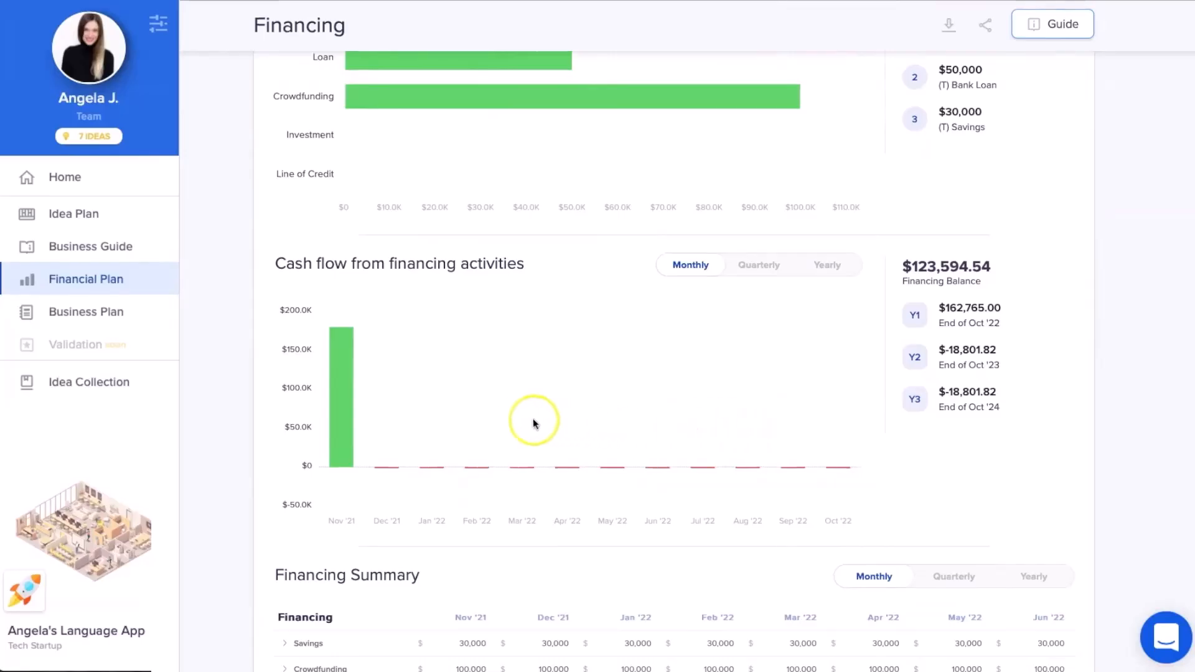
scroll(523, 398, down, 5)
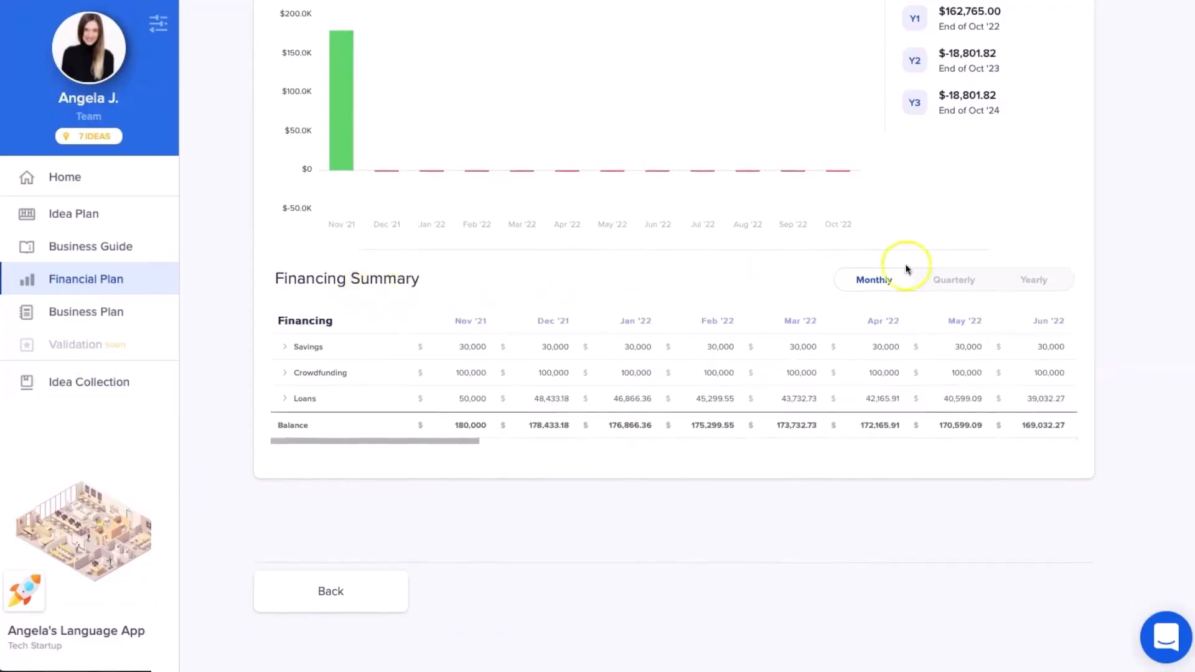
click(945, 282)
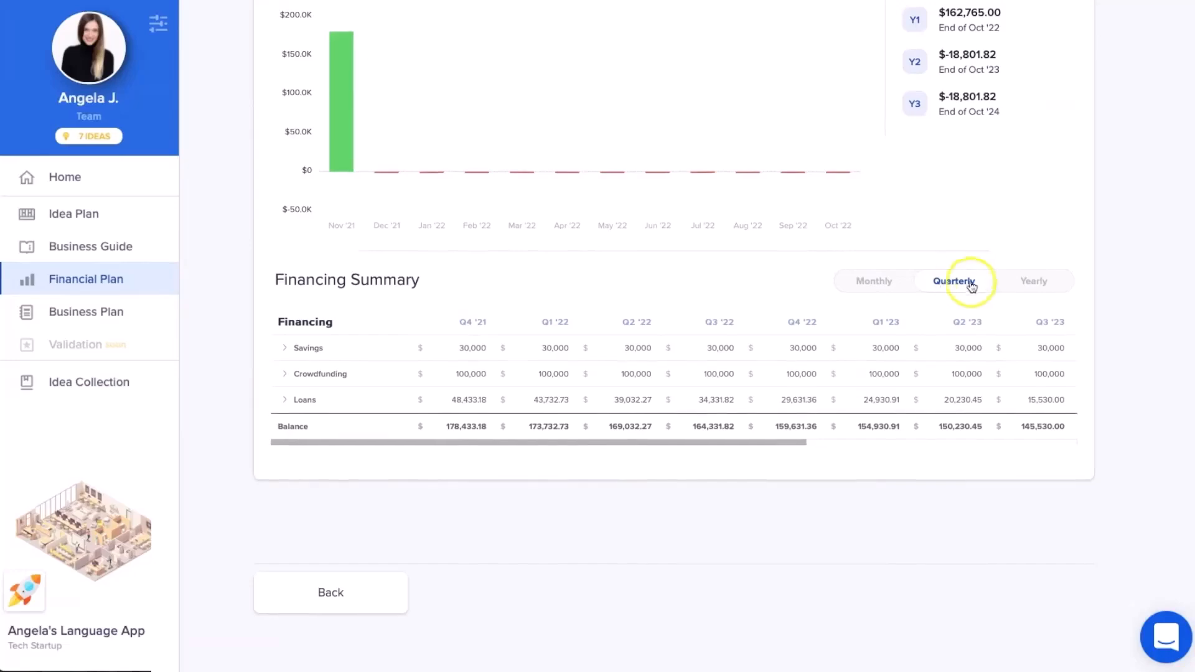
click(1015, 280)
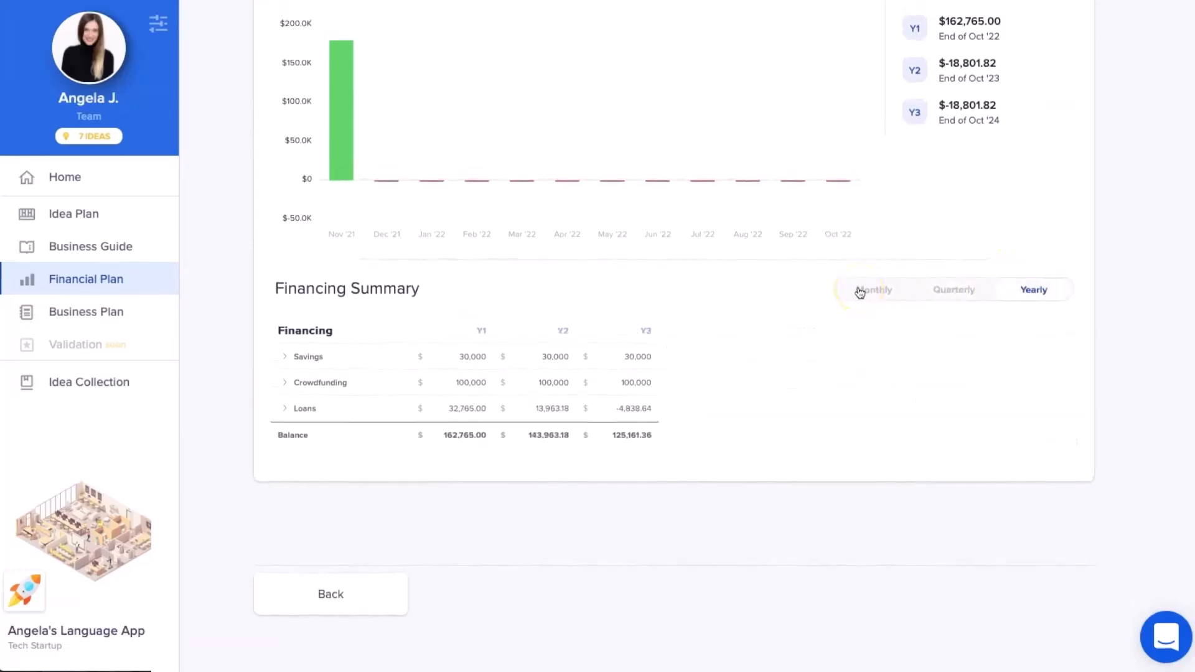
scroll(859, 373, up, 10)
click(943, 92)
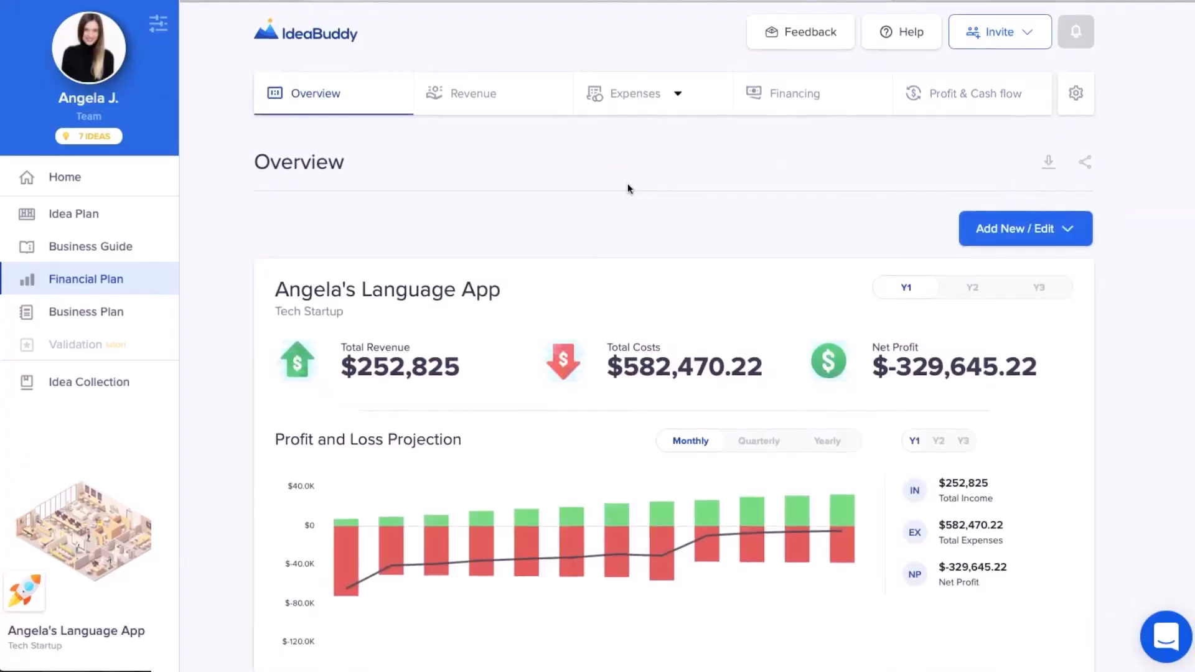
From the Overview, open the form for adding a revenue stream, view the available stream types and close it without adding one.
click(1043, 228)
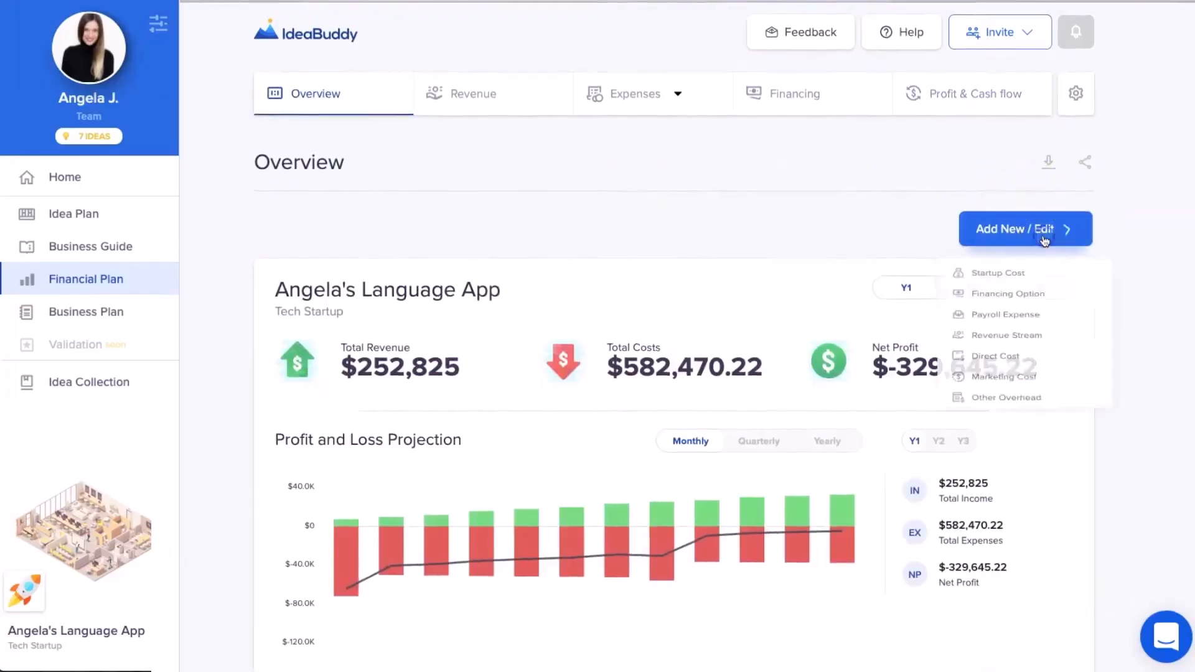
click(1034, 350)
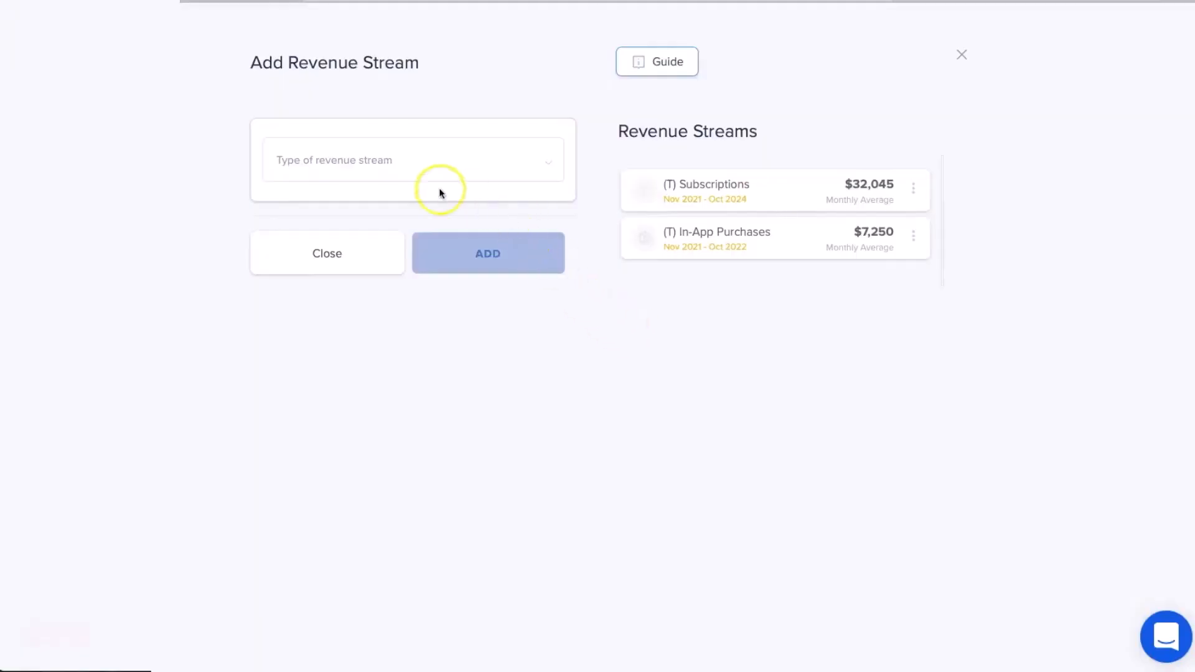
click(446, 166)
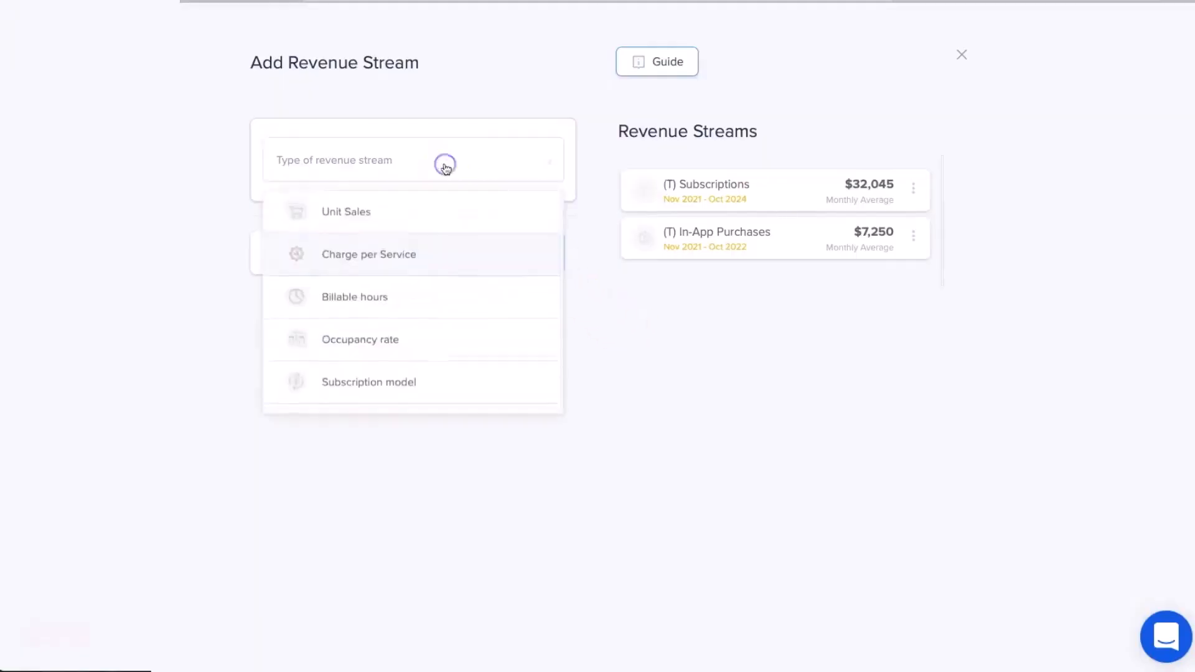
click(445, 166)
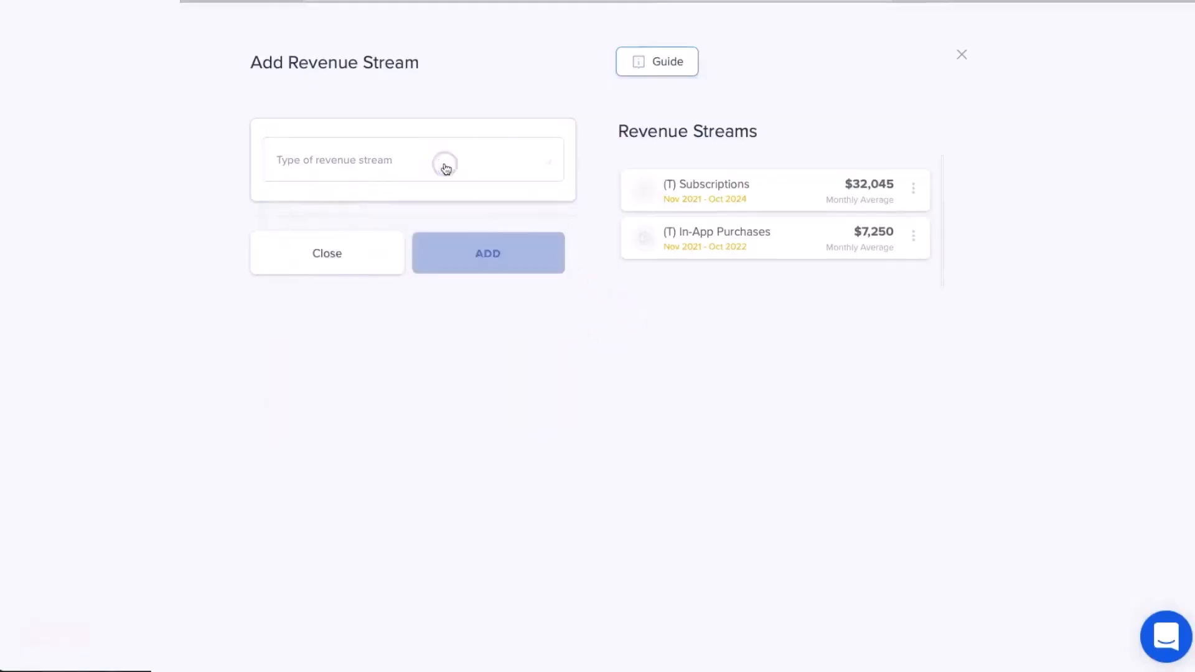
click(963, 57)
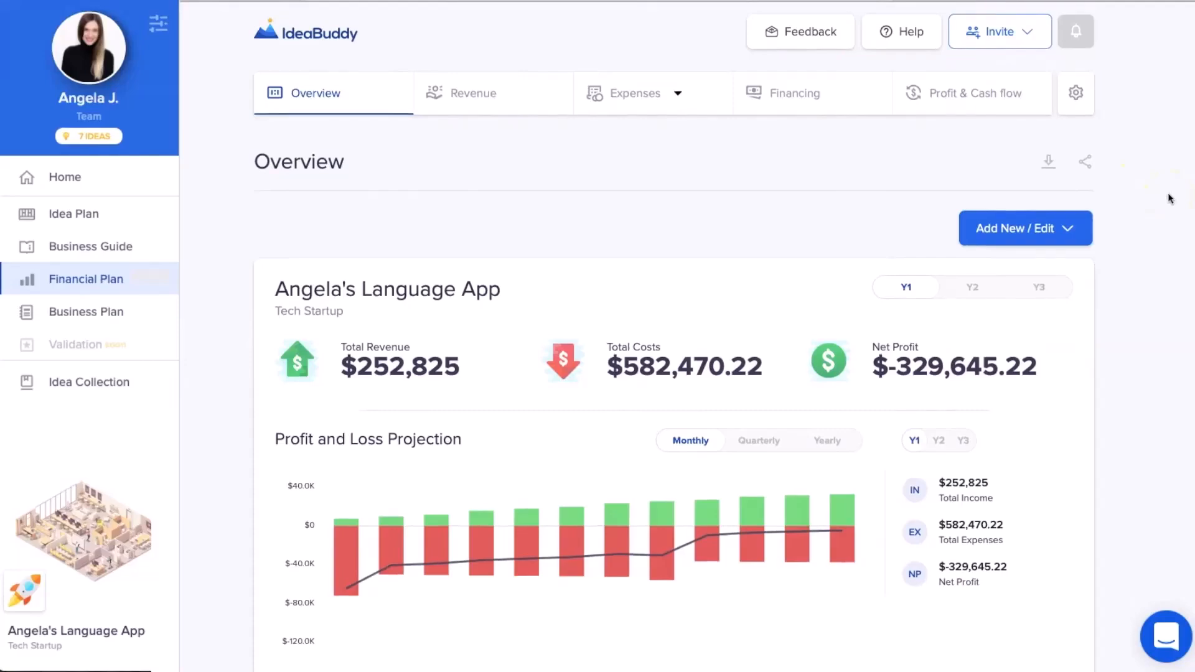
View the Overview's export options and its share link dialog, and close the dialog.
scroll(1168, 197, down, 2)
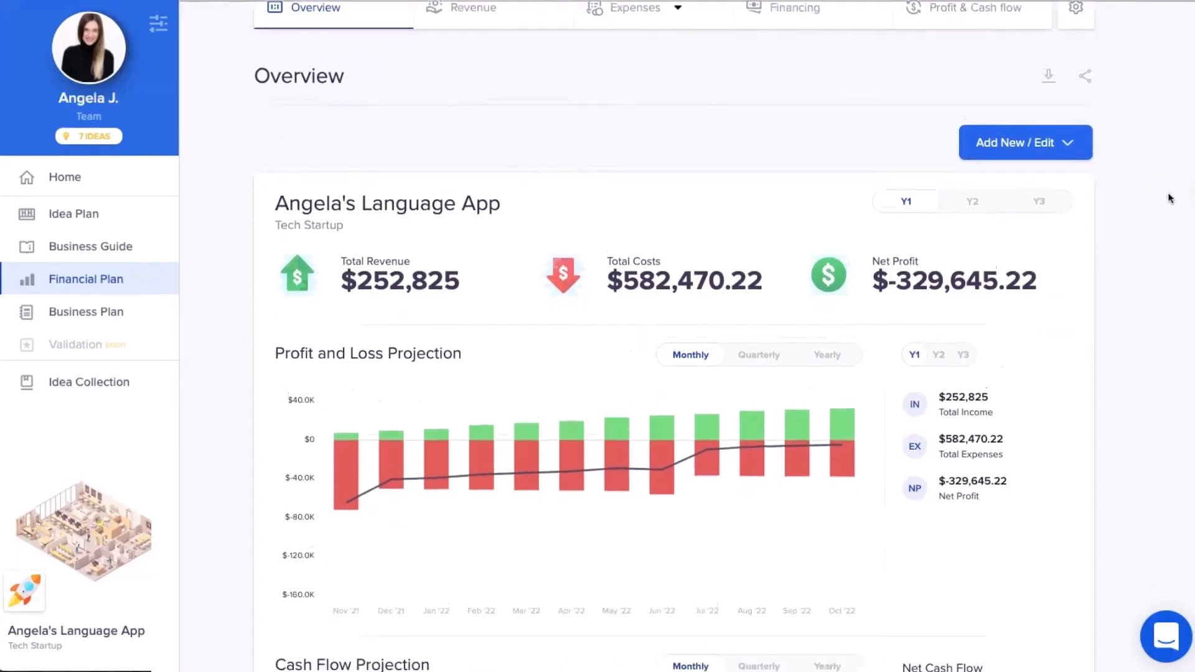
click(1048, 68)
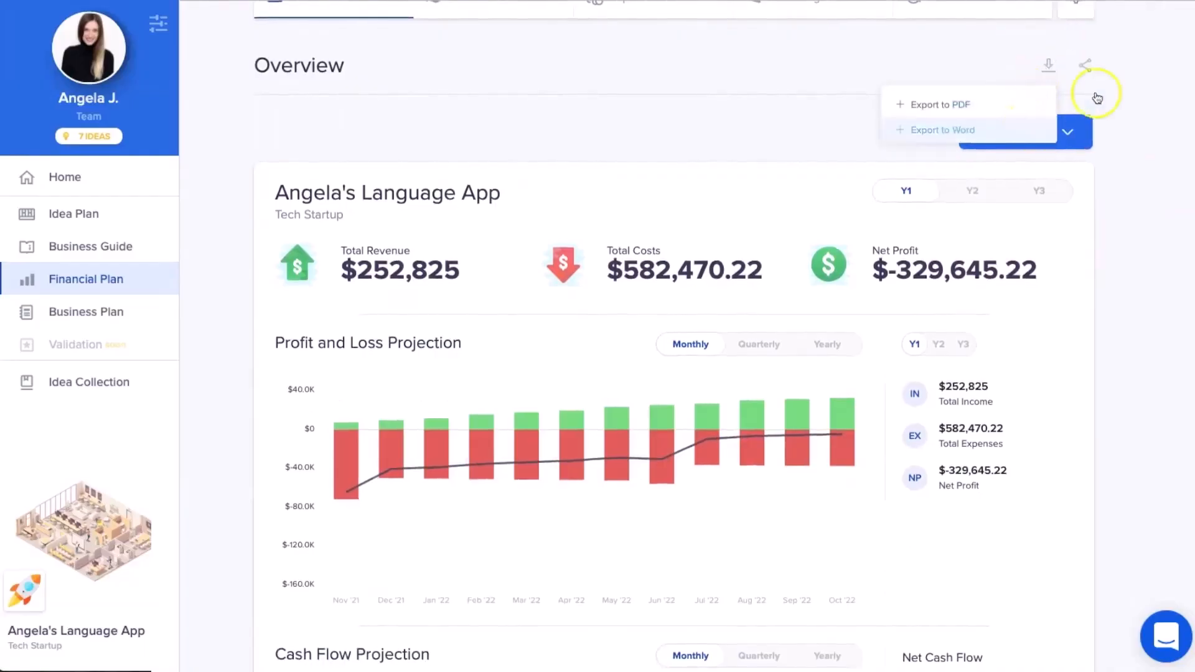
click(1086, 67)
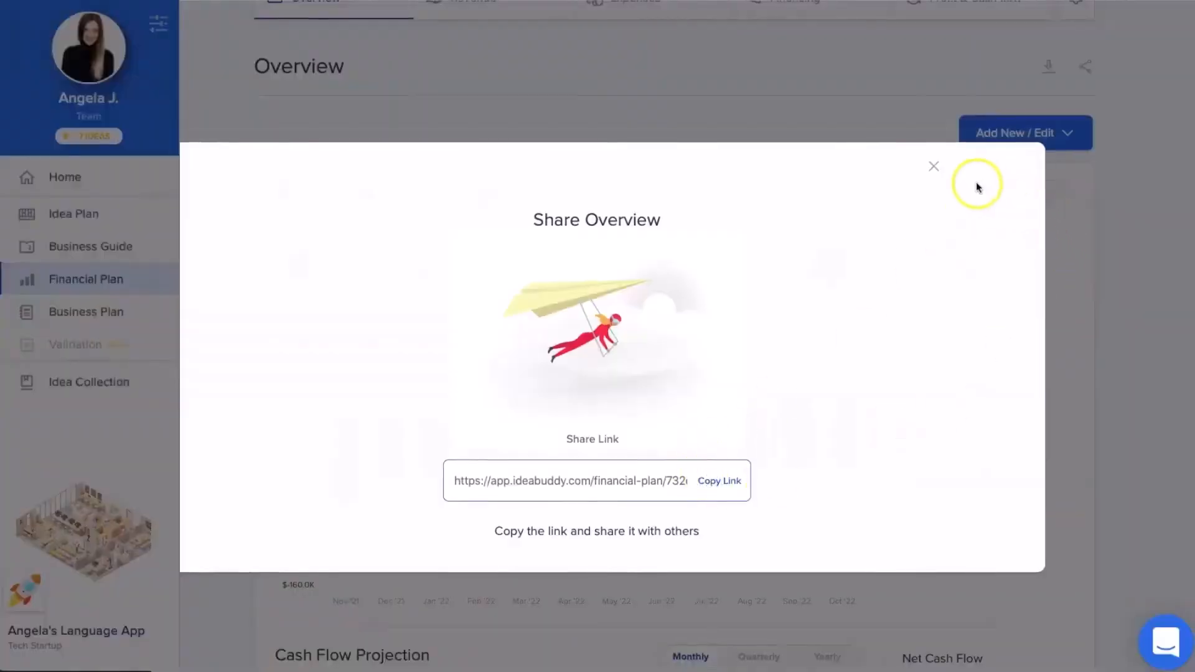
click(933, 168)
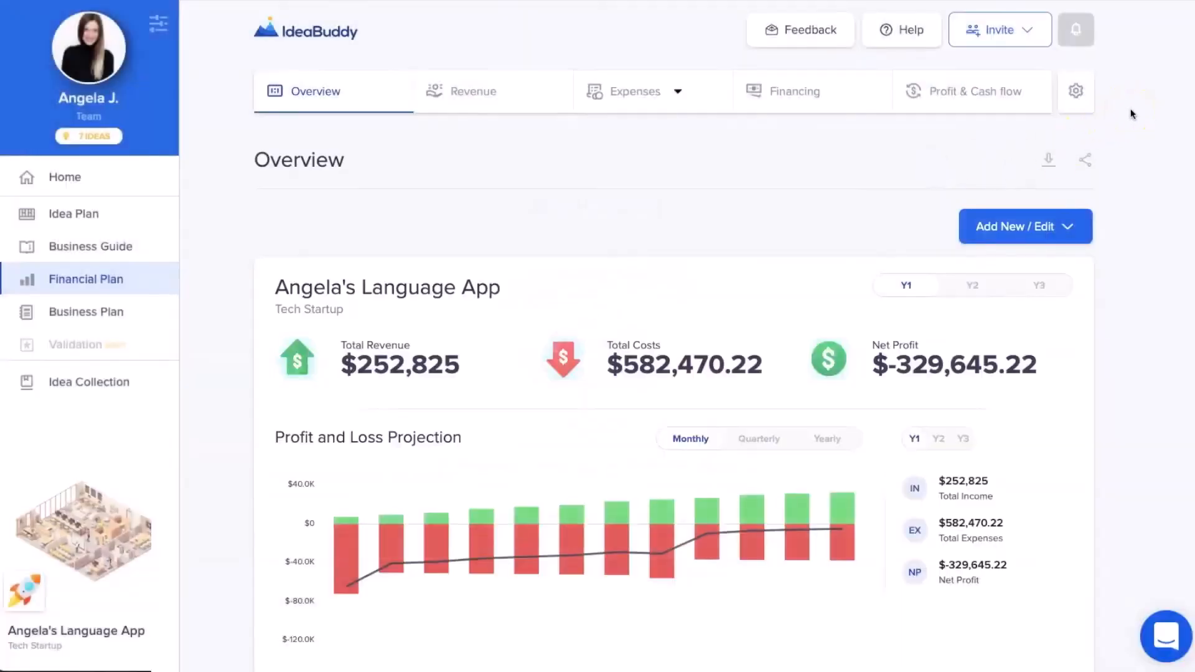
Examine the Overview's projections and statements, expanding and collapsing Gross Profit and Operating Expenses in the Profit and Loss Statement.
scroll(1137, 132, down, 6)
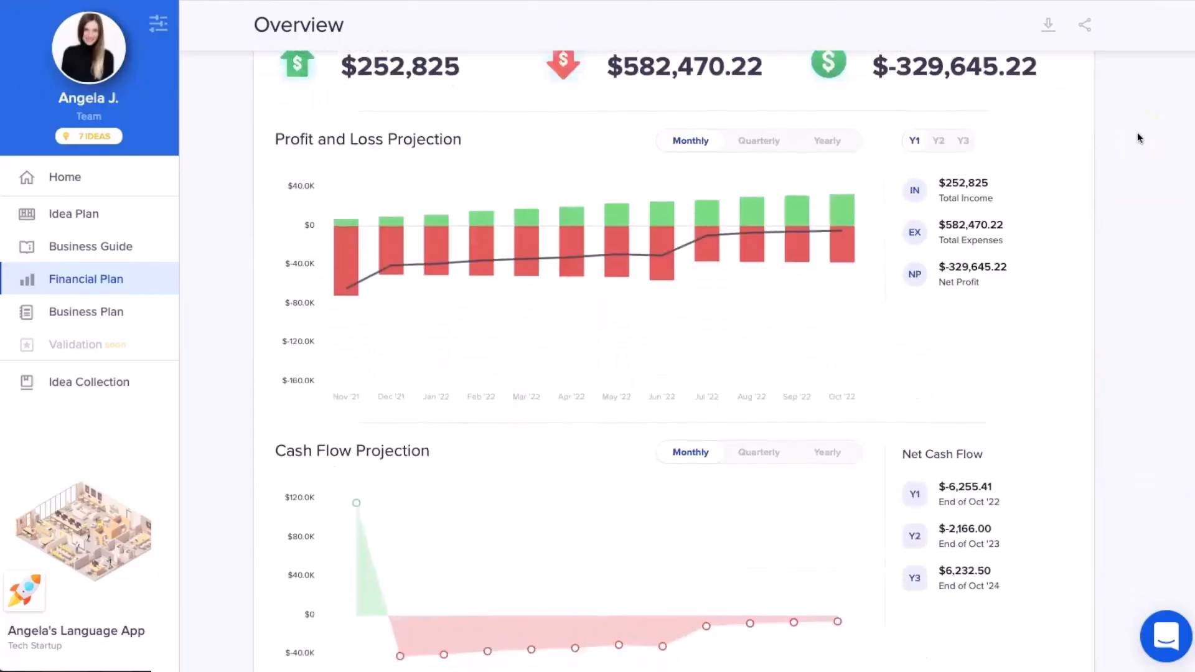
scroll(1137, 132, down, 9)
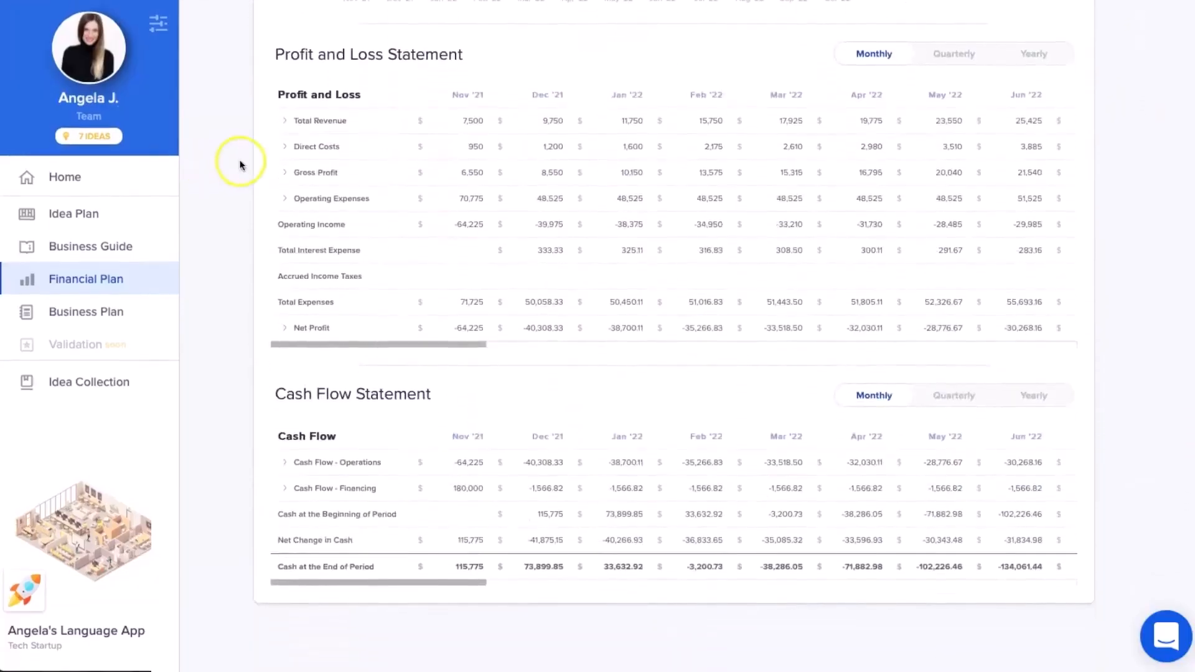
click(286, 174)
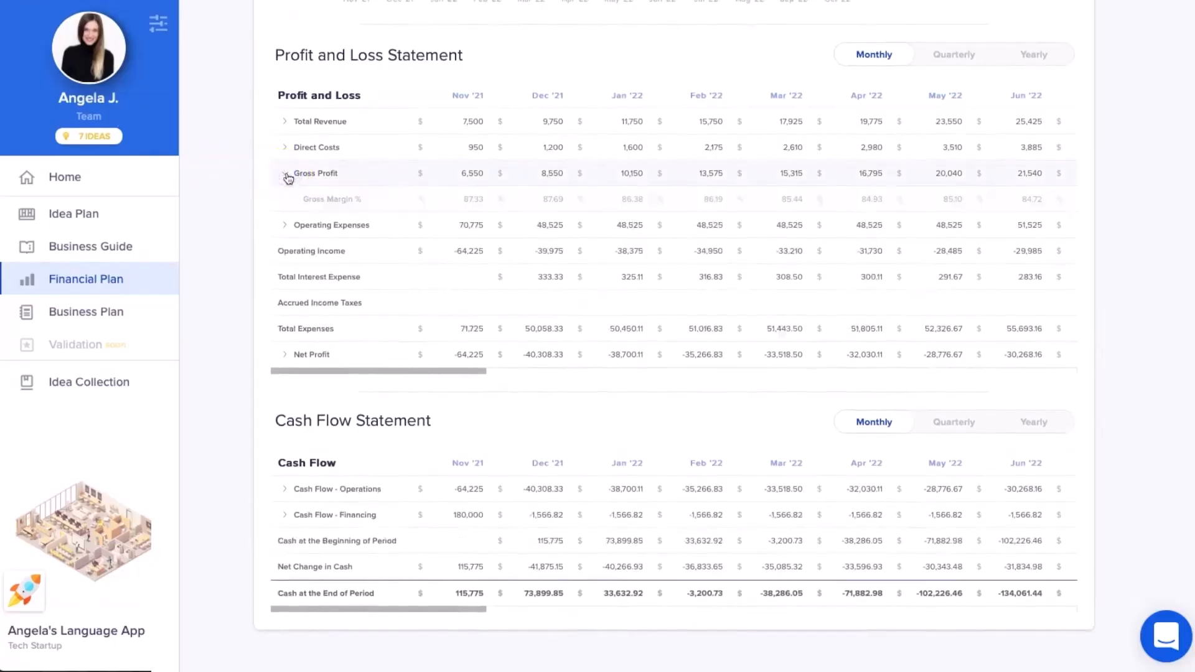
click(287, 176)
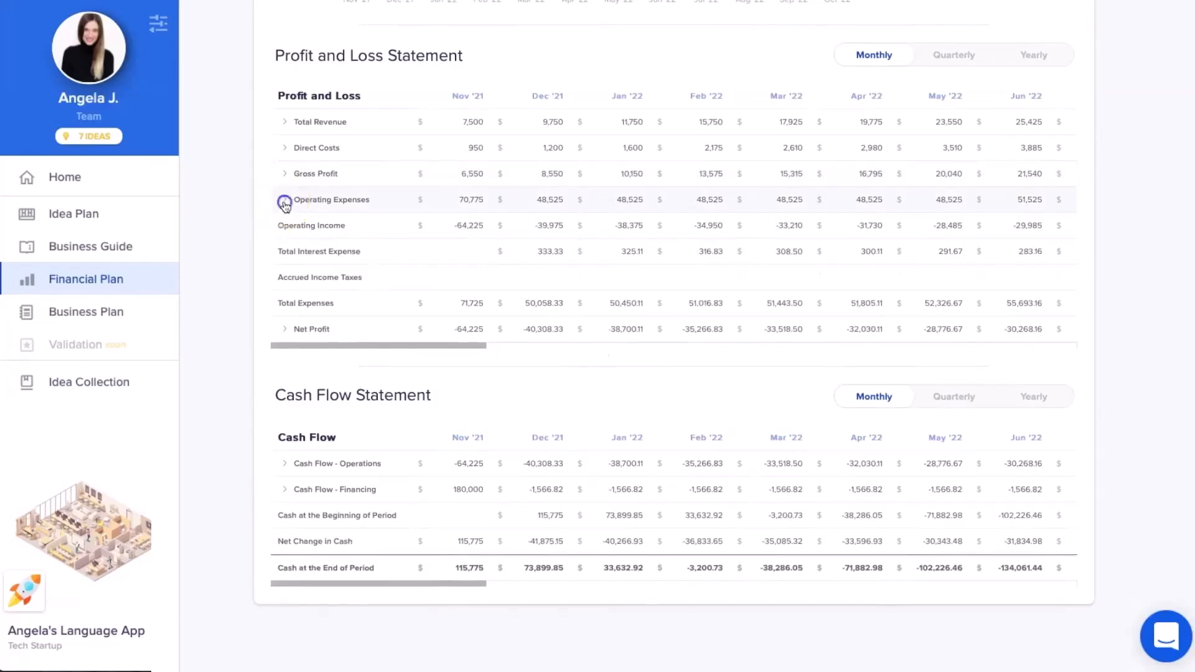
click(284, 202)
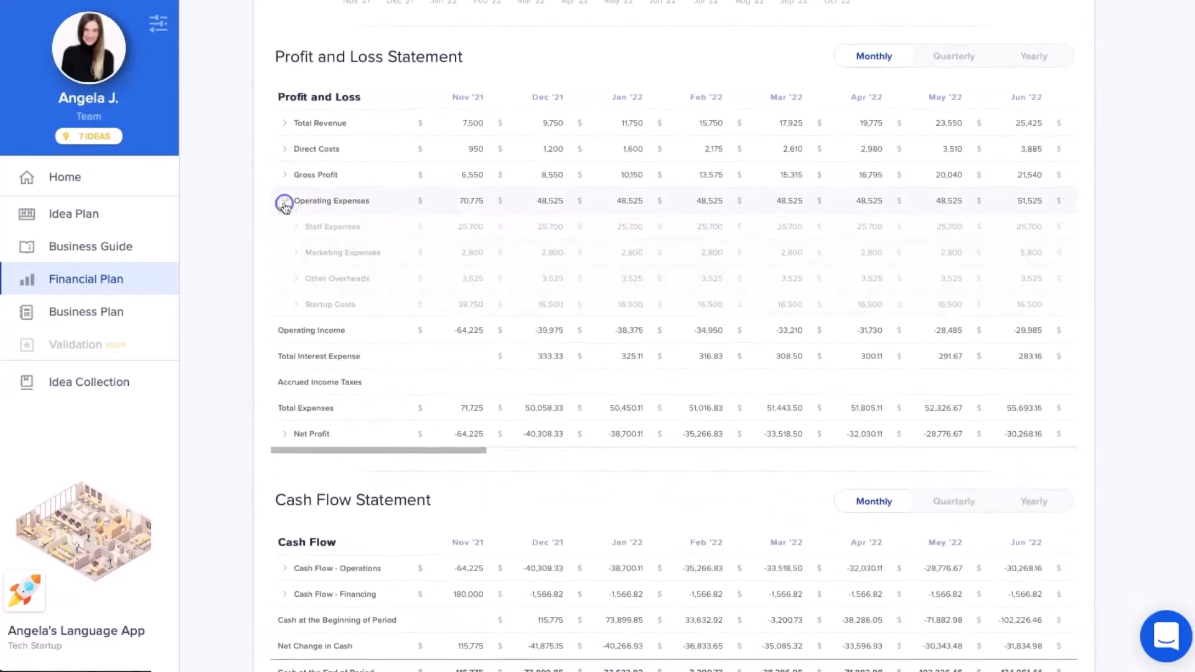
click(284, 203)
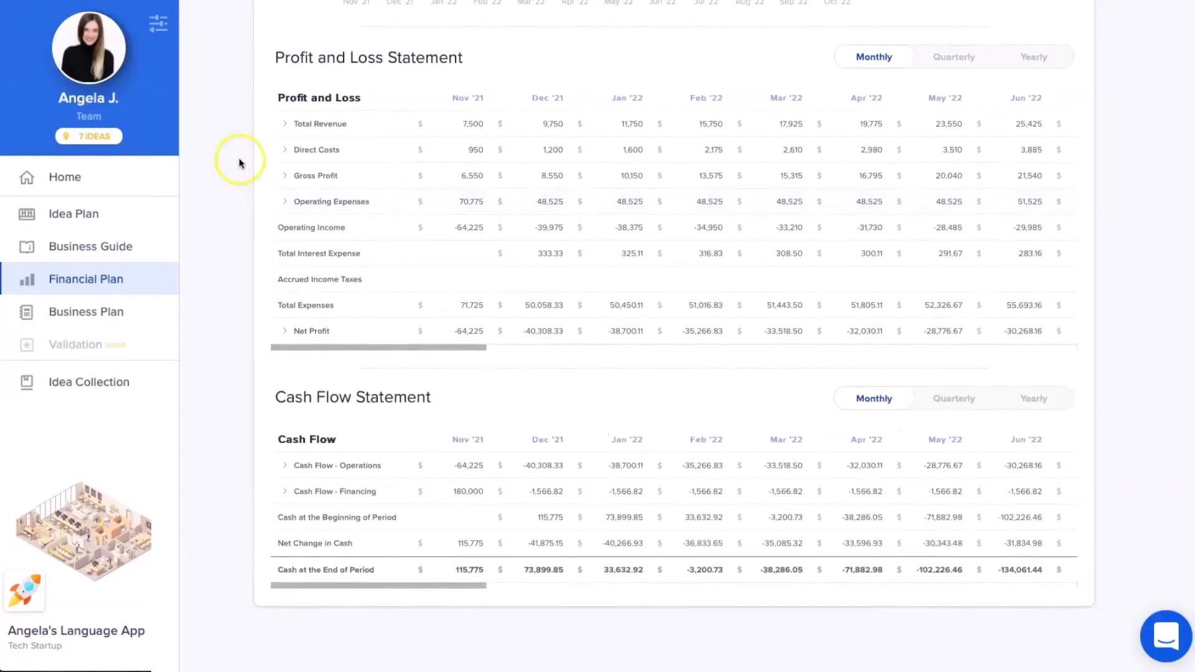
scroll(238, 163, up, 12)
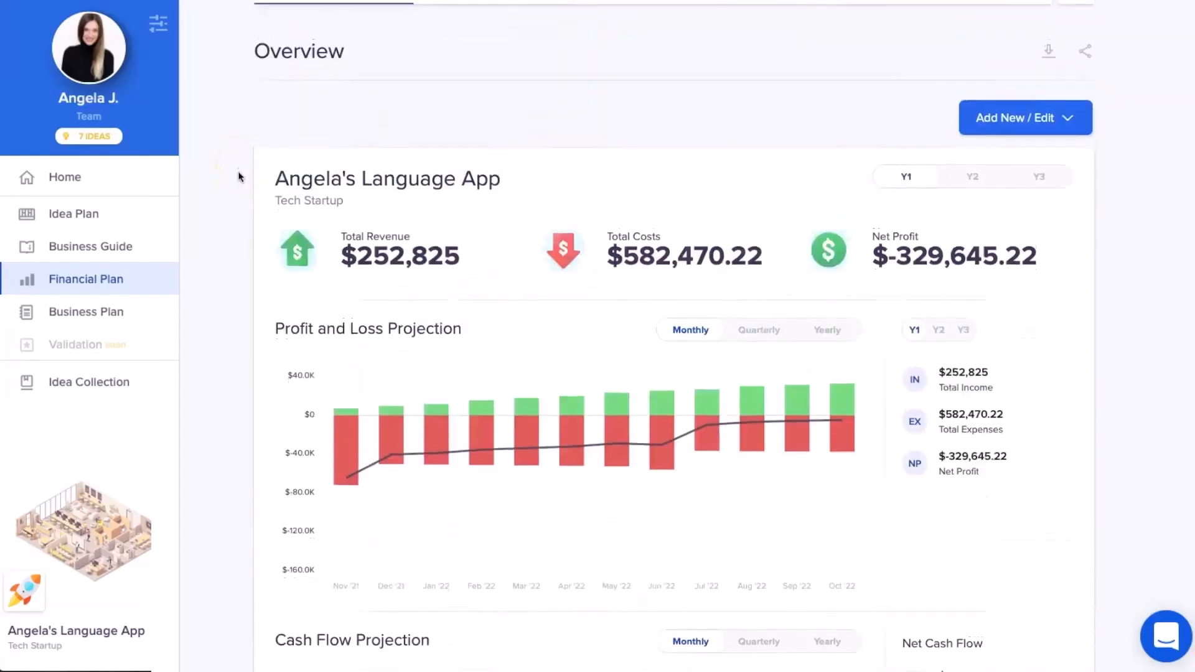
scroll(240, 173, up, 3)
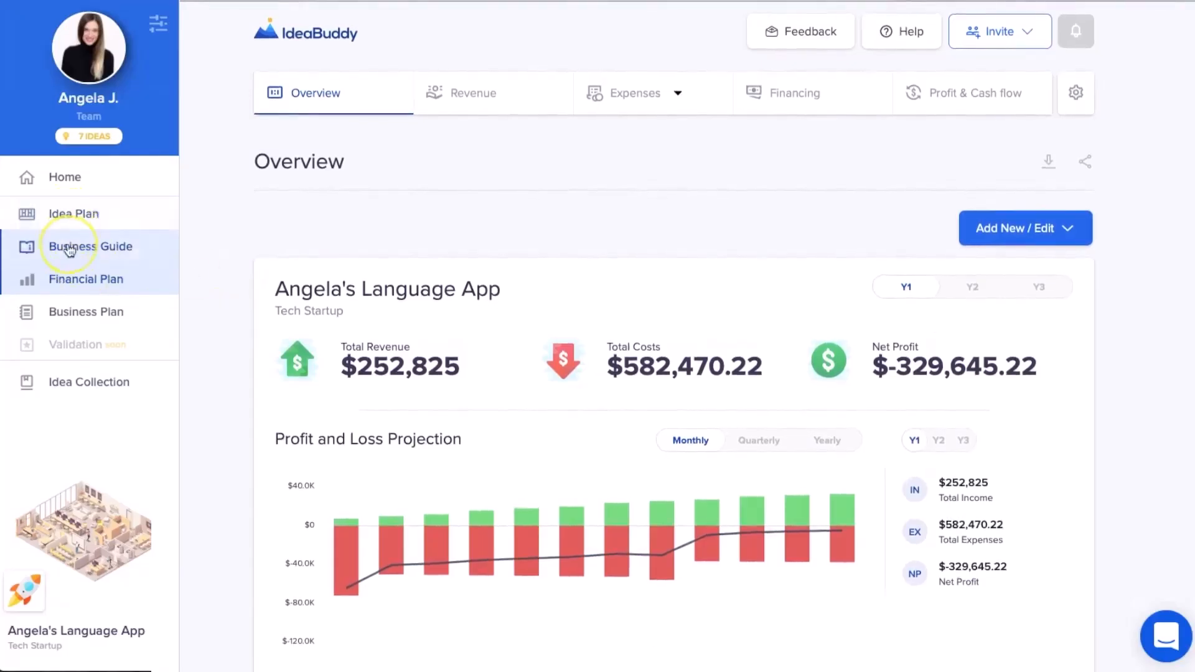
Set the status of the customer segments page, between Market and Competitors, to Completed.
click(73, 281)
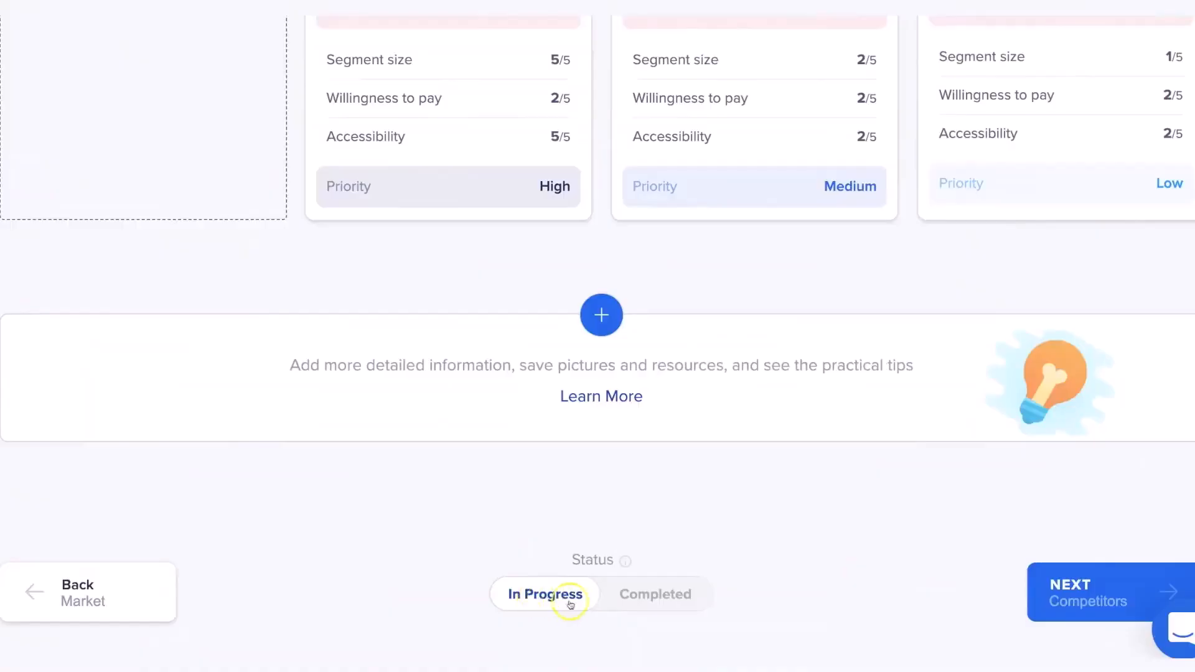
click(649, 596)
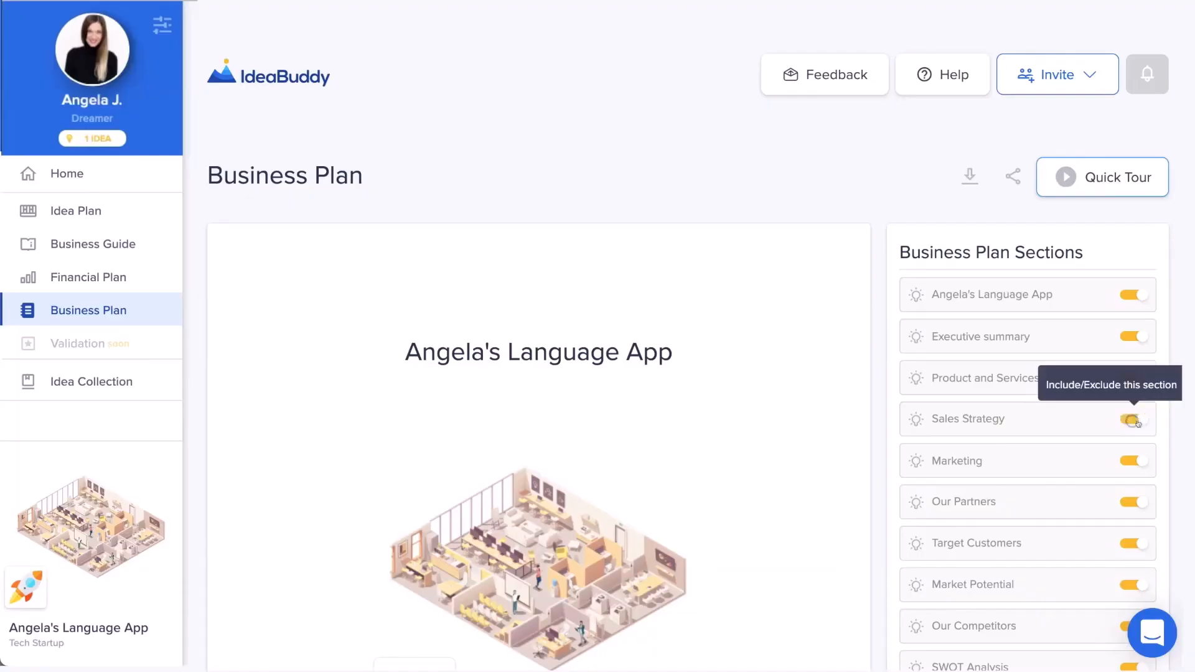
Exclude the Sales Strategy and Our Partners sections from the Business Plan and move Marketing directly below Executive summary.
click(1135, 498)
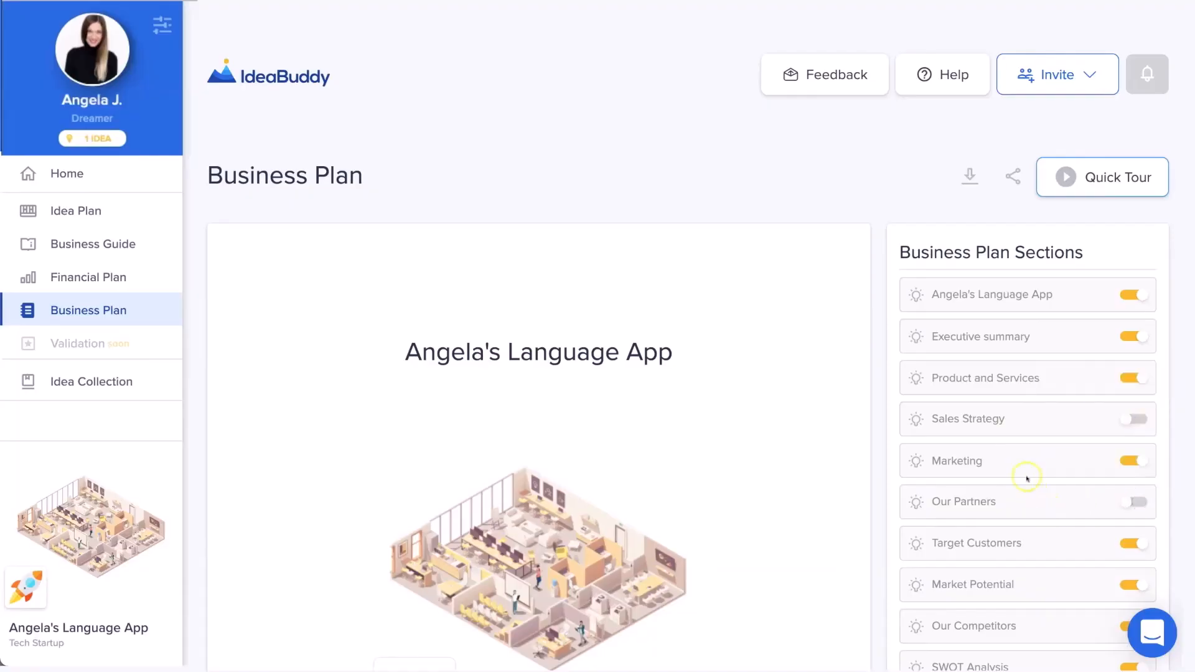
drag(1023, 467, 1023, 422)
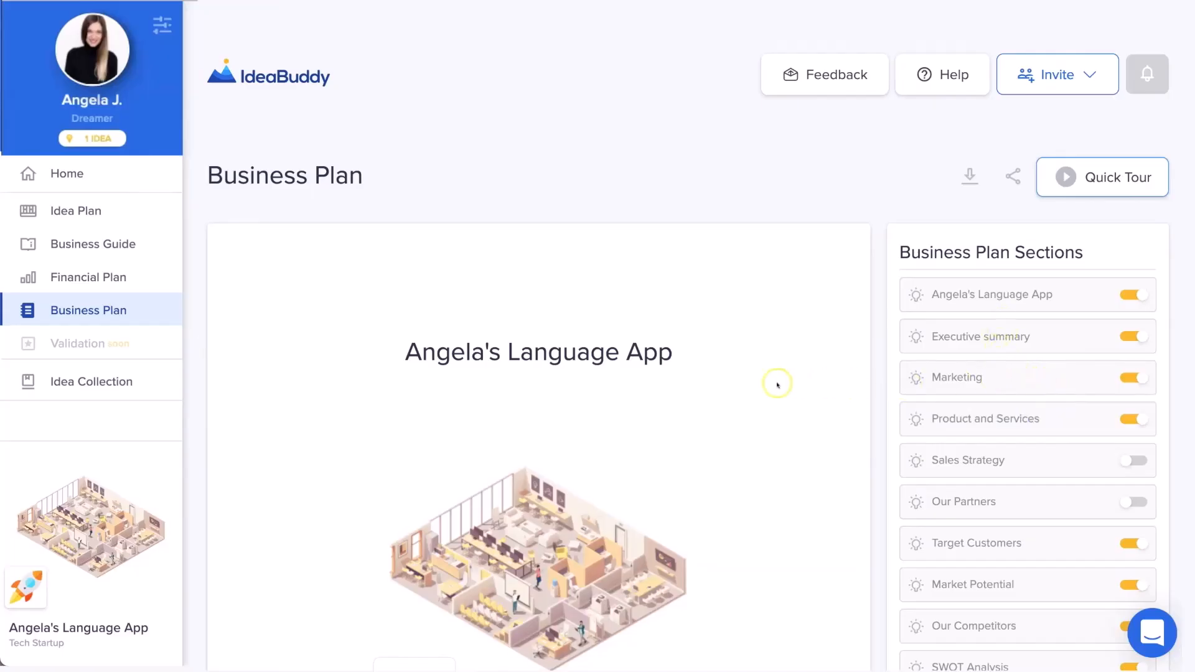
Replace the title on the business plan's cover page with "Business Plan".
scroll(778, 385, down, 3)
click(693, 169)
drag(691, 169, 418, 144)
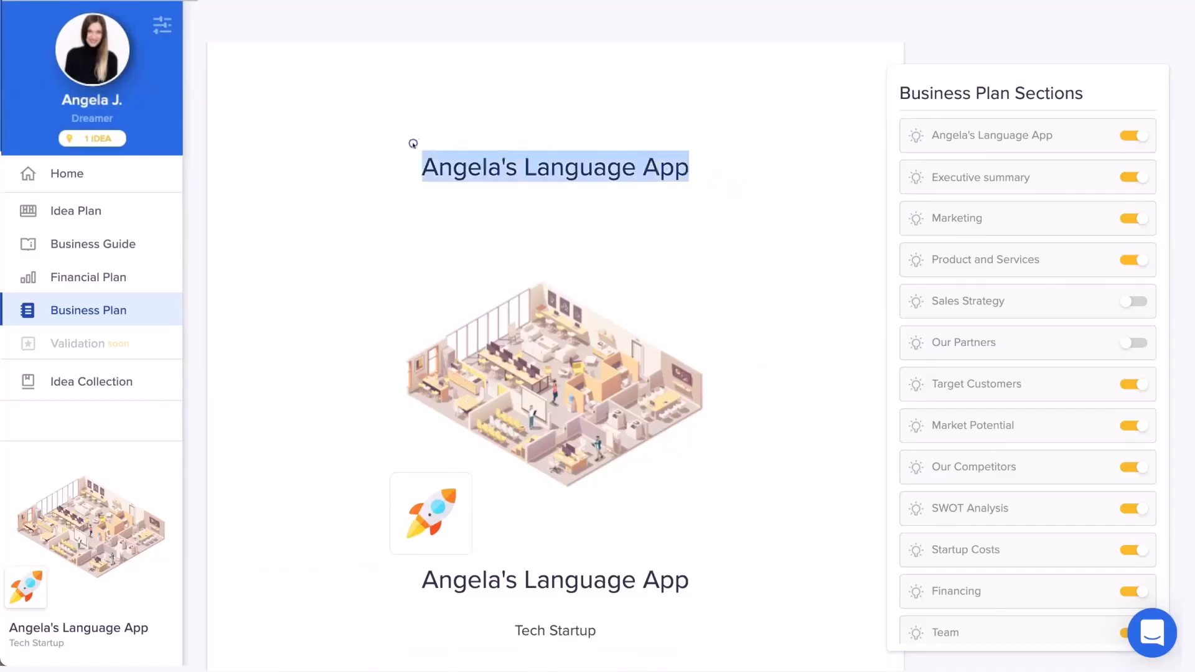
text(Busin)
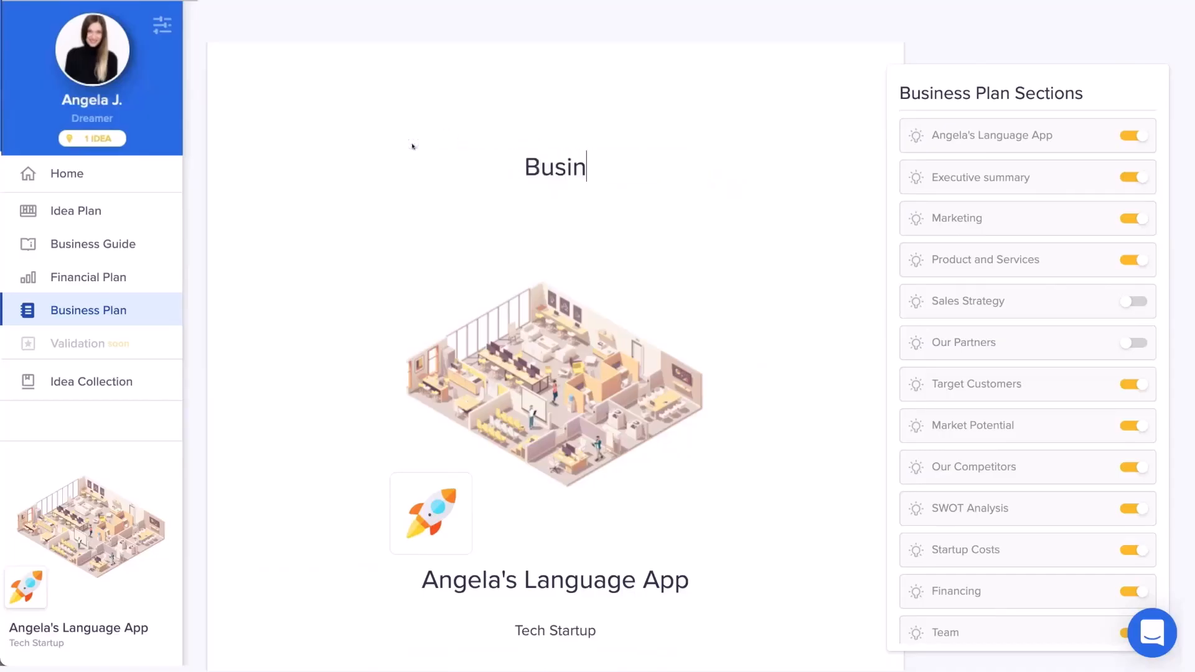
text(ess Pla)
key(BackSpace)
text(lan)
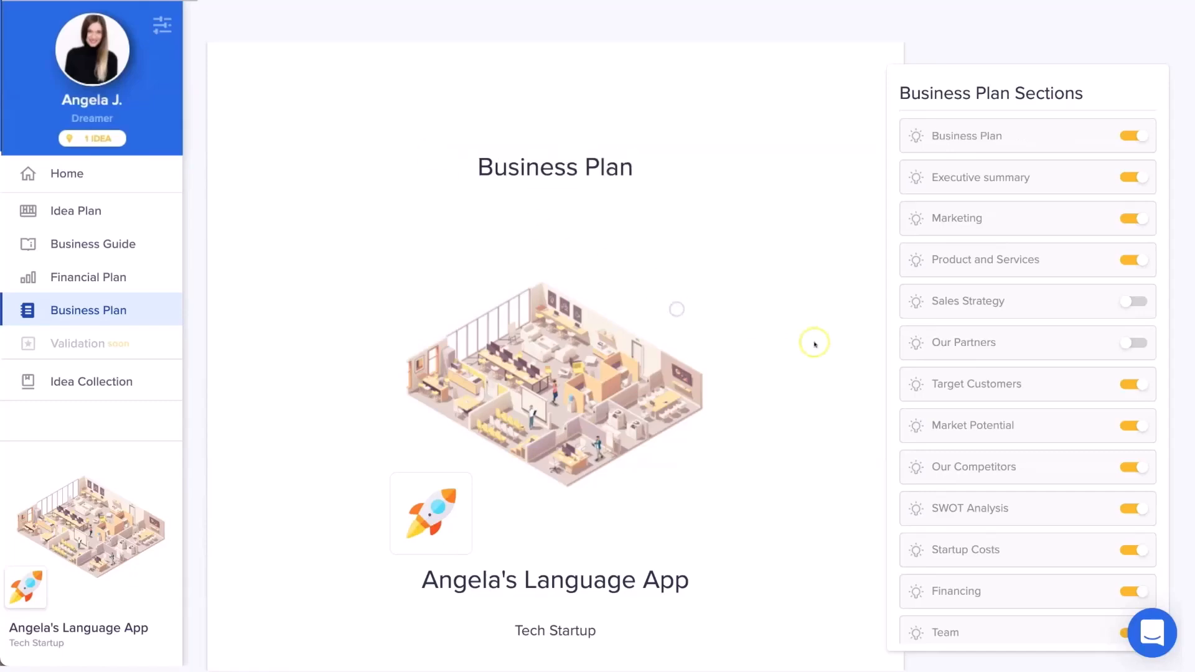
Review the cover page and open the Executive summary text for editing, selecting part of its two paragraphs.
scroll(811, 342, down, 3)
scroll(814, 344, down, 1)
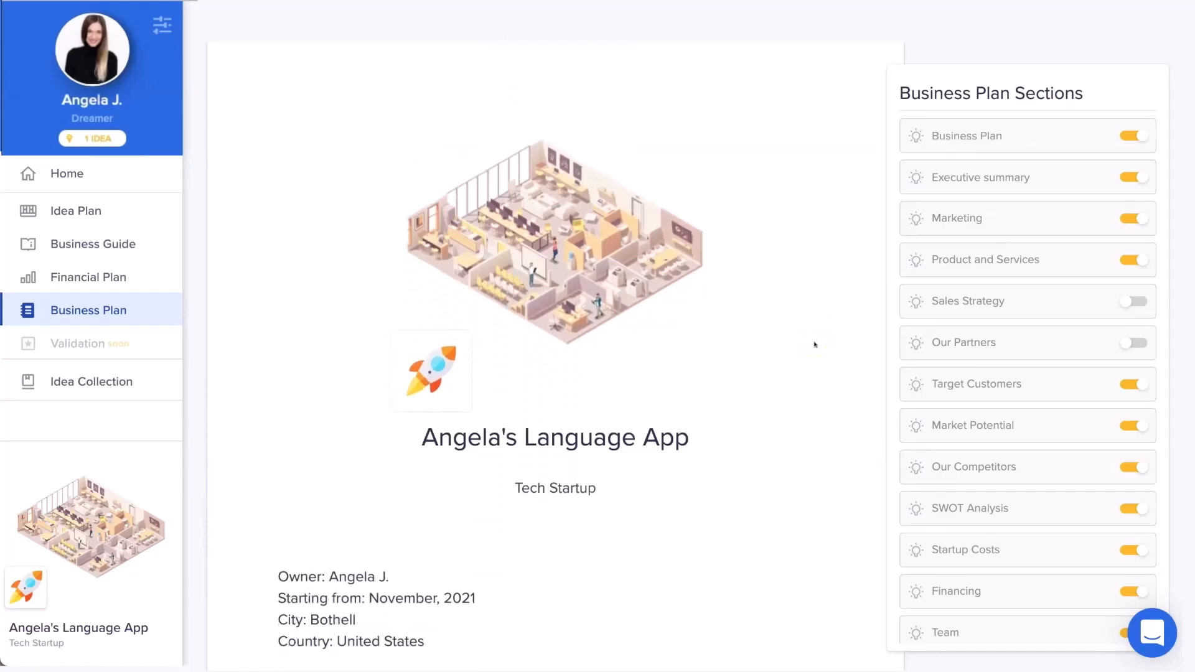
click(765, 399)
scroll(765, 399, down, 7)
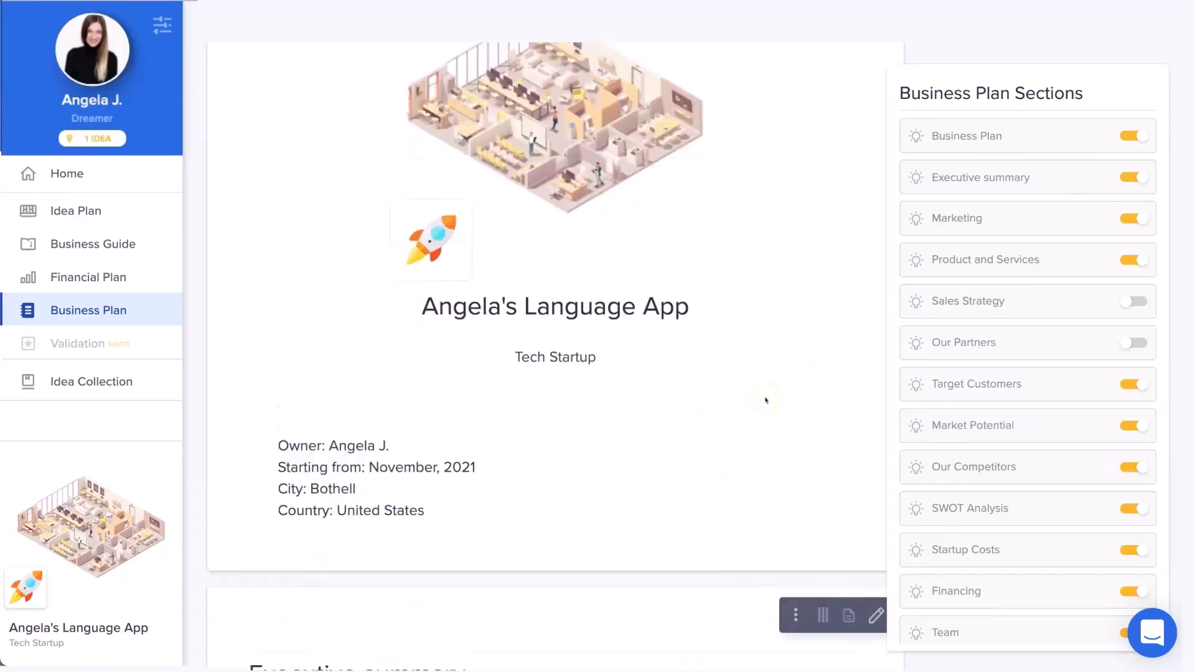
scroll(765, 399, down, 3)
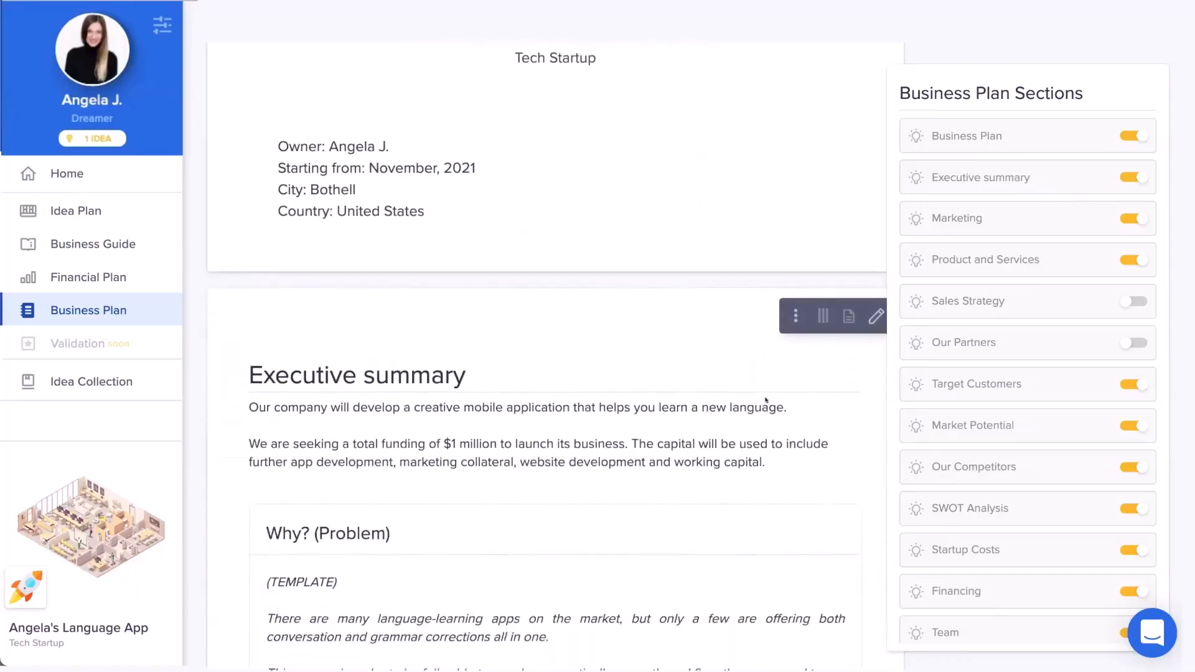
click(646, 369)
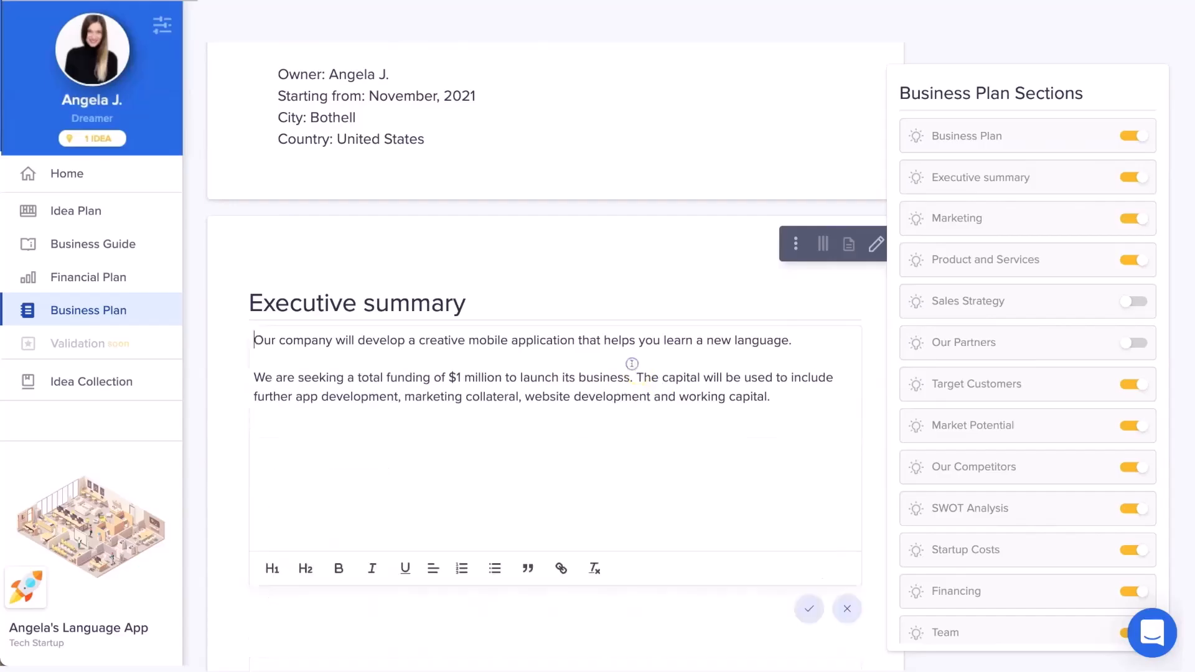
drag(670, 389, 511, 339)
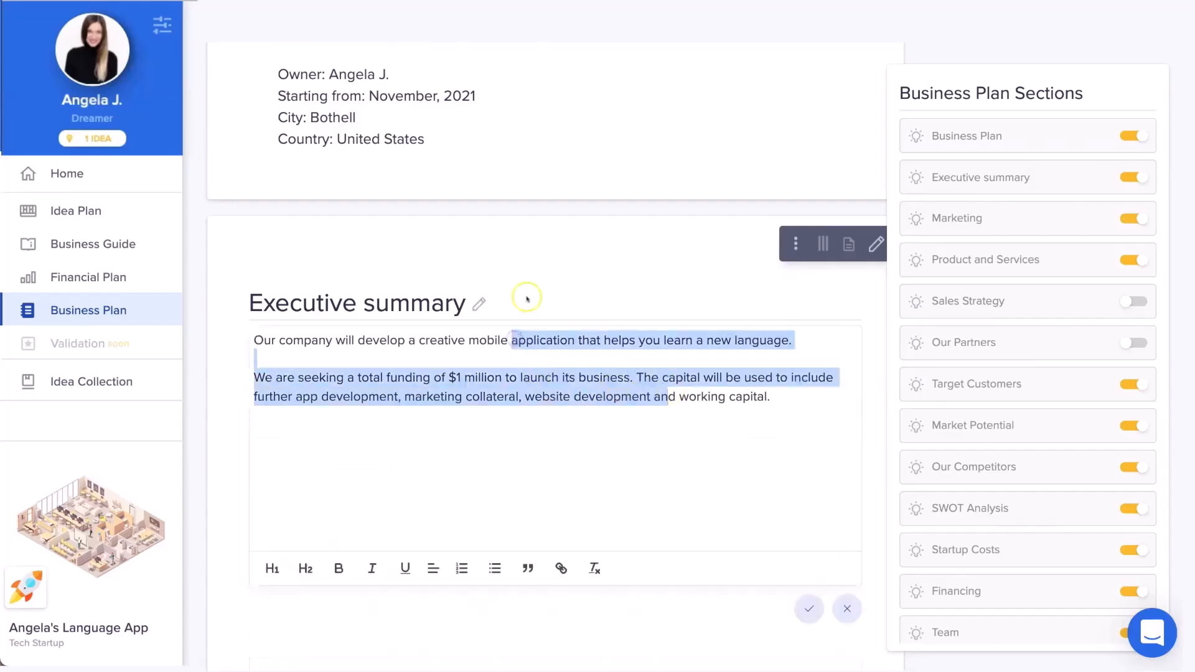
click(479, 299)
mouse_move(465, 301)
mouse_down()
mouse_move(433, 302)
mouse_move(464, 301)
mouse_up()
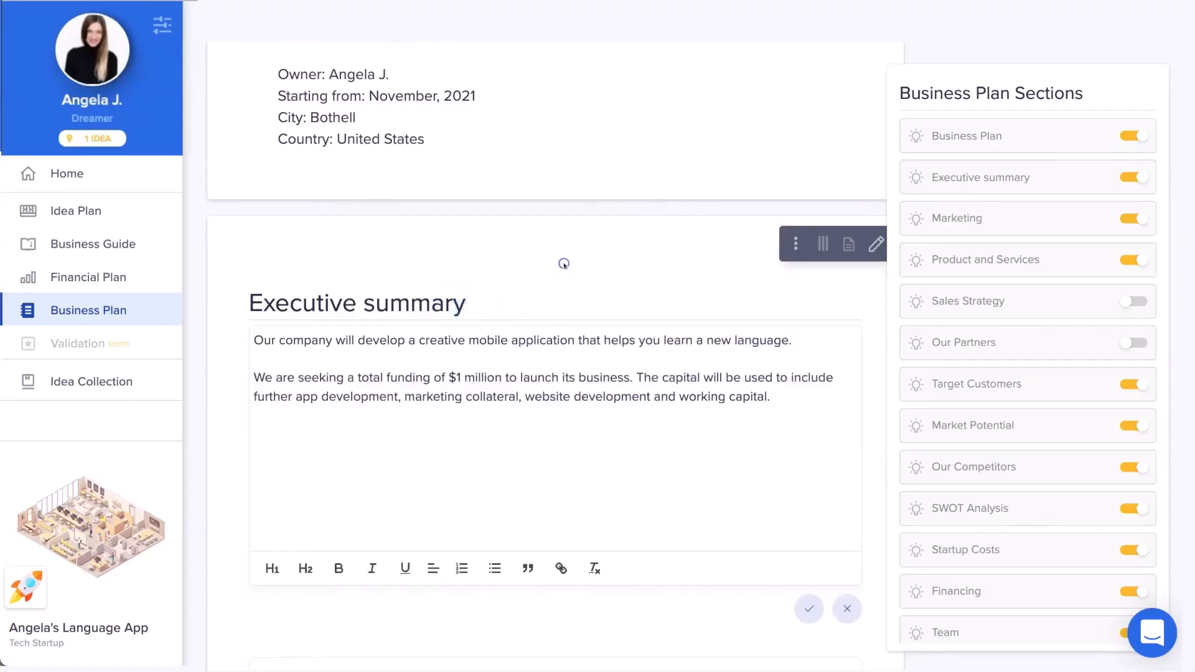
Rename the business plan's Marketing section to "Promotional Costs" and open its description text for editing.
scroll(564, 264, down, 4)
scroll(564, 266, down, 10)
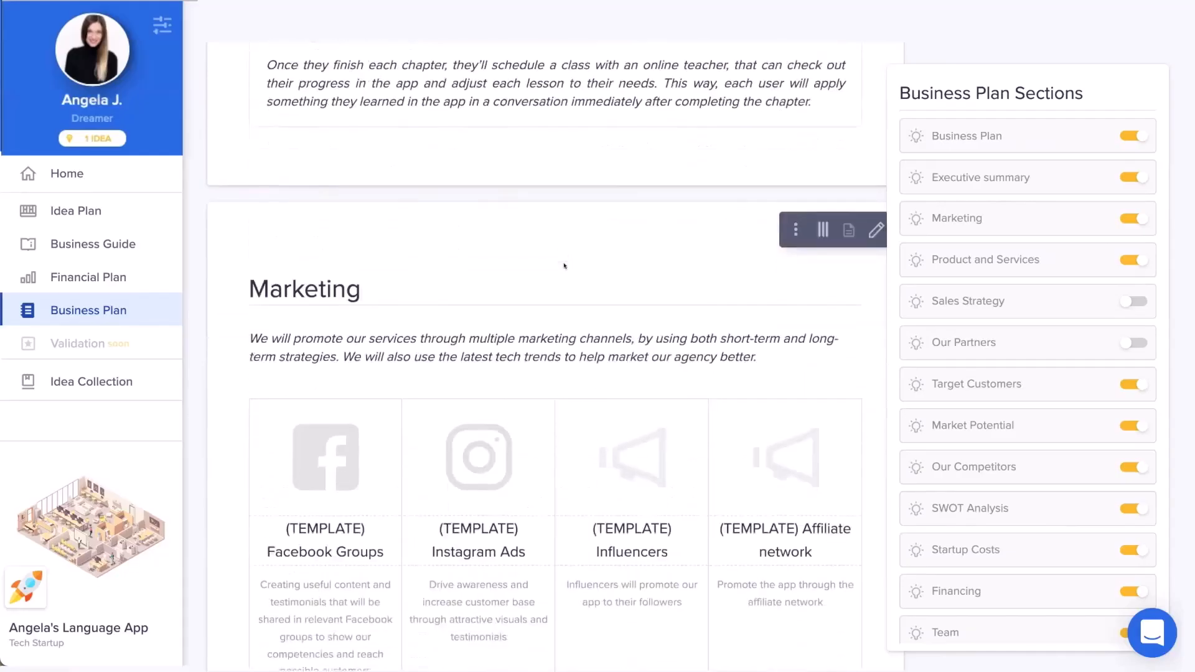
key(ctrl+a)
text(Promotino)
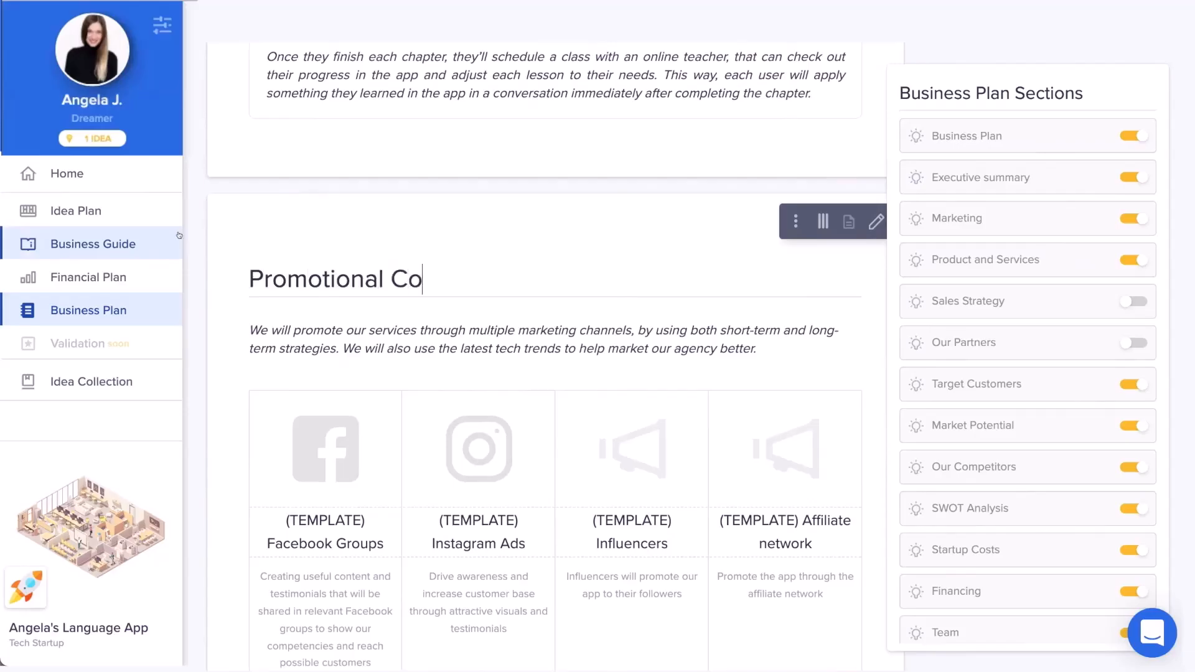
click(360, 333)
drag(472, 336, 346, 341)
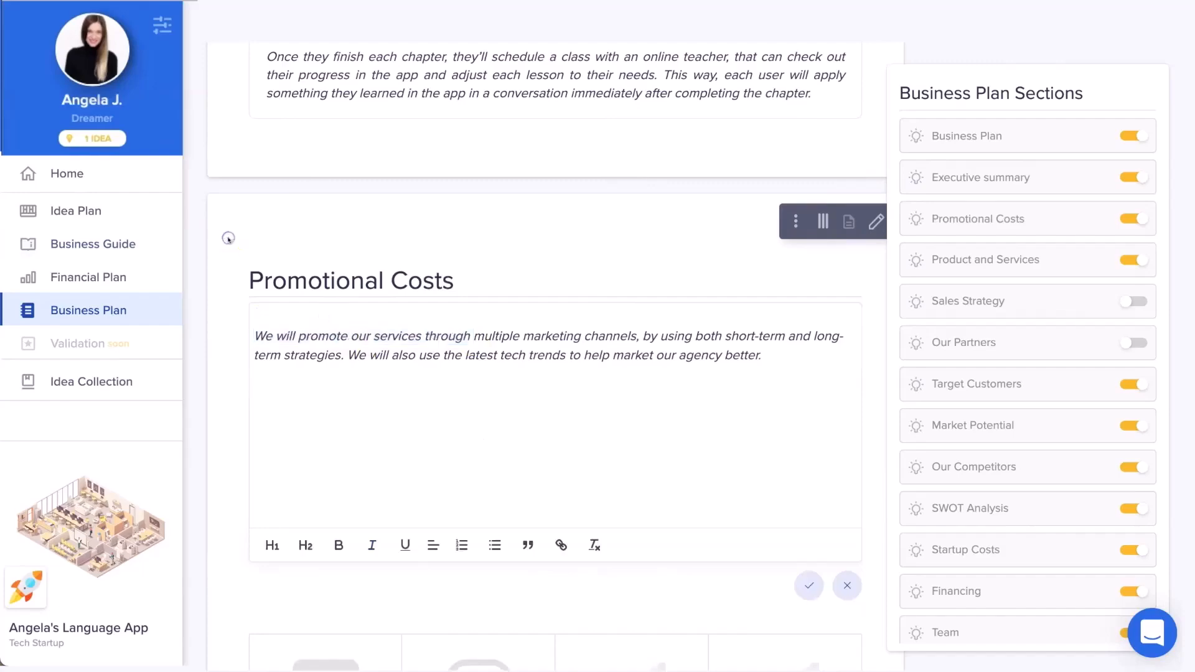
Look through the remaining business plan sections and view the plan's available export formats.
scroll(228, 239, down, 5)
scroll(228, 240, down, 8)
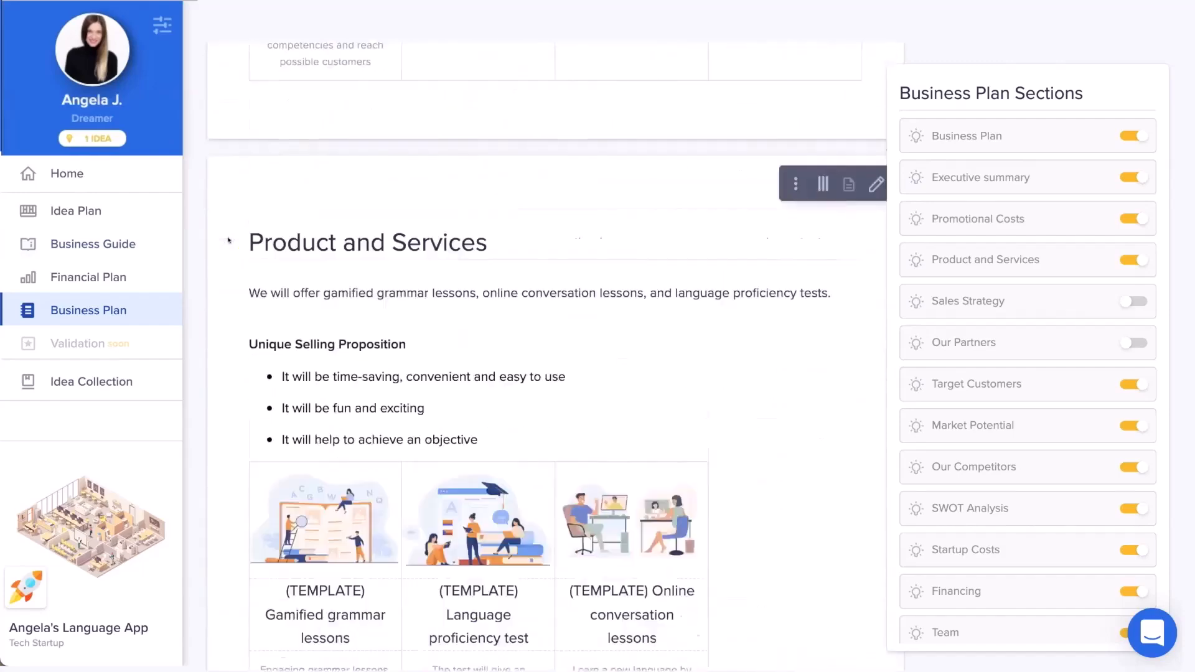
scroll(228, 240, down, 8)
scroll(228, 240, down, 5)
scroll(228, 240, down, 2)
scroll(228, 240, up, 20)
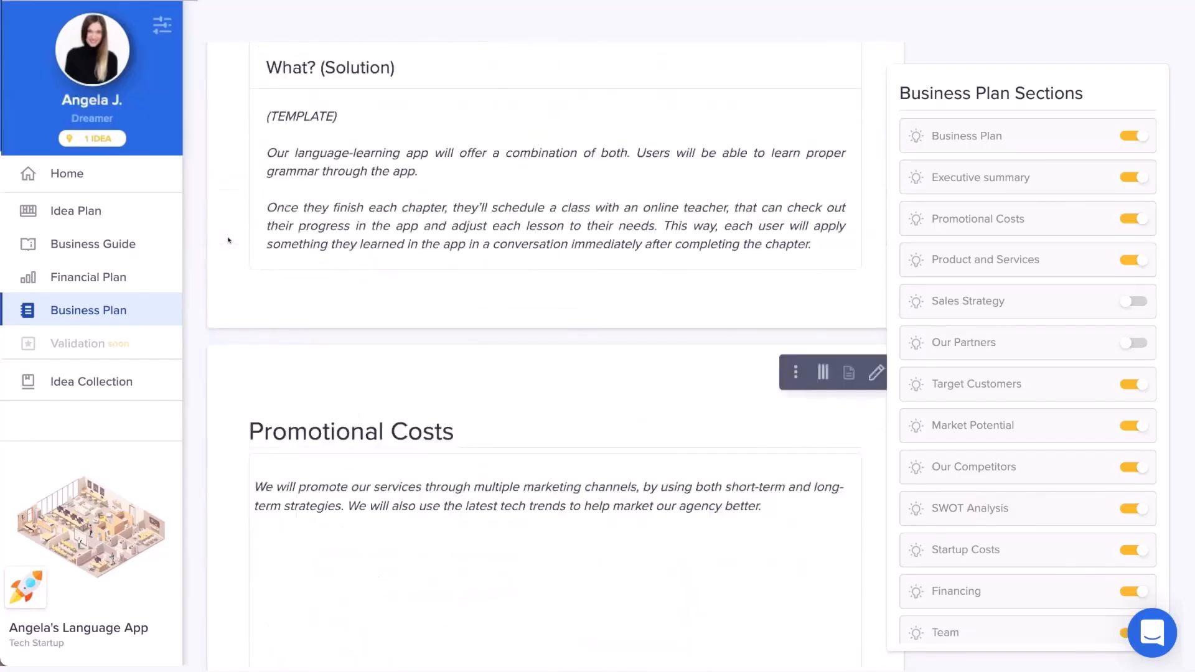
scroll(229, 240, up, 3)
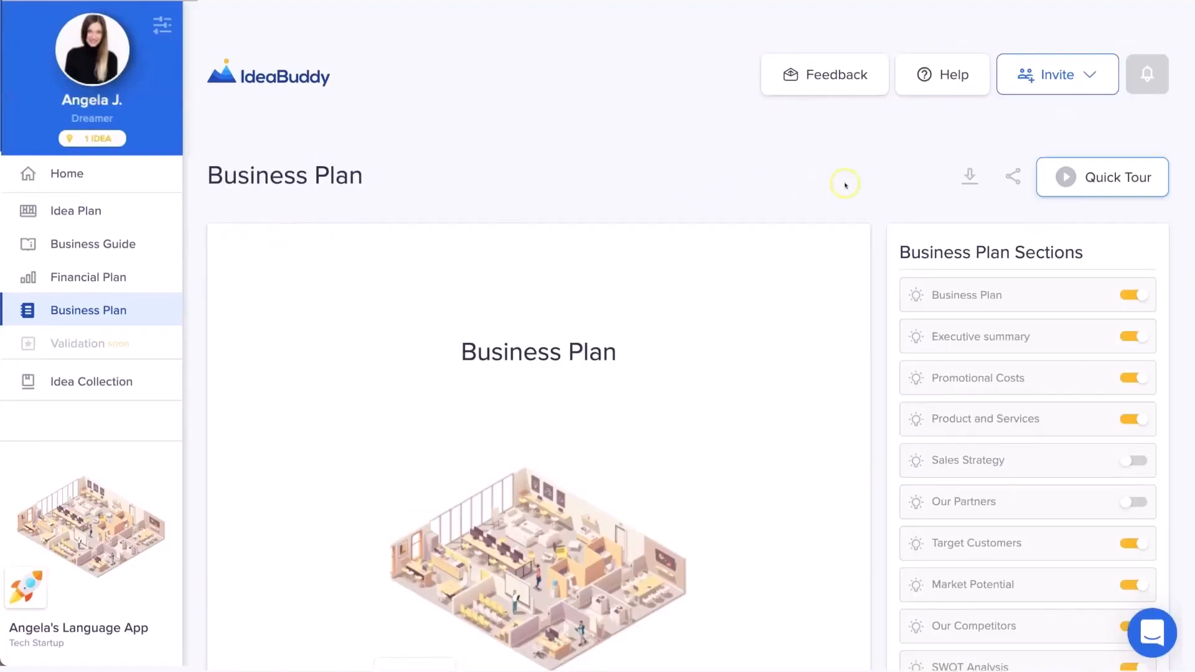
click(969, 178)
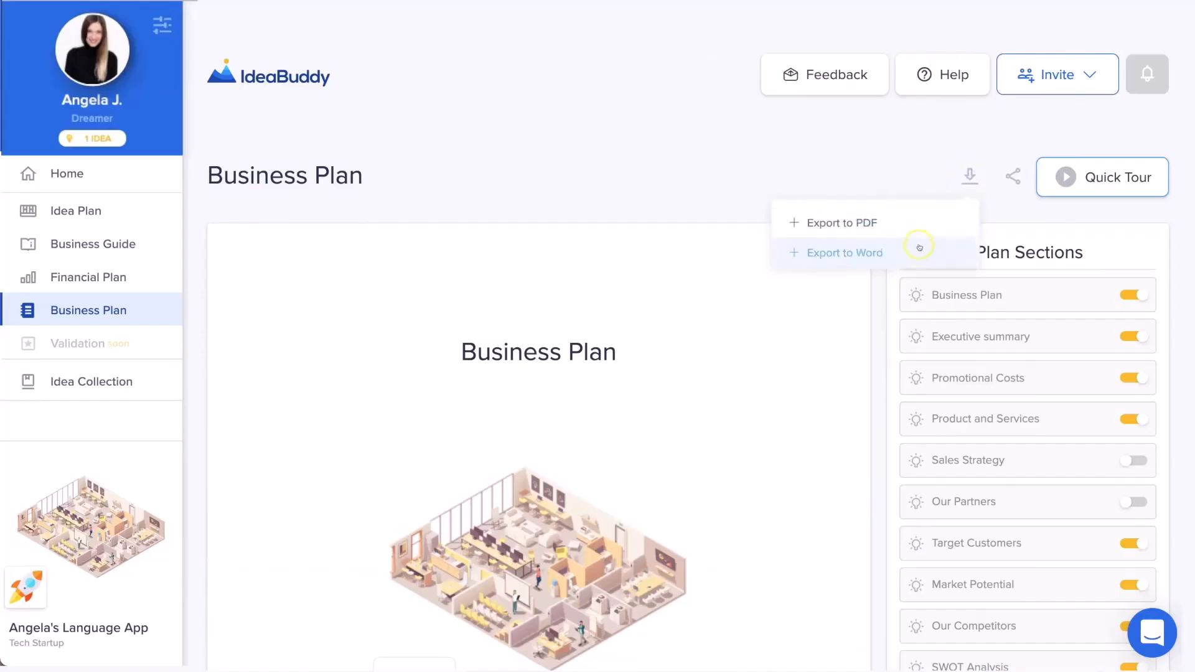
Copy the business plan's share link and close the sharing dialog.
click(1013, 177)
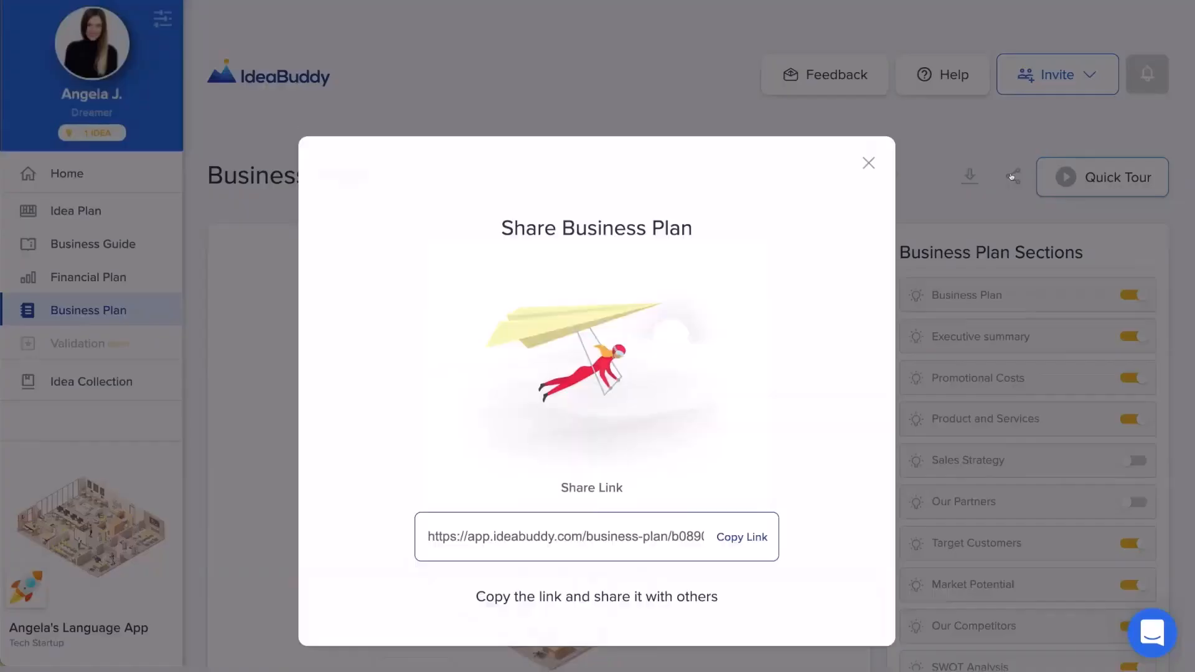
click(733, 535)
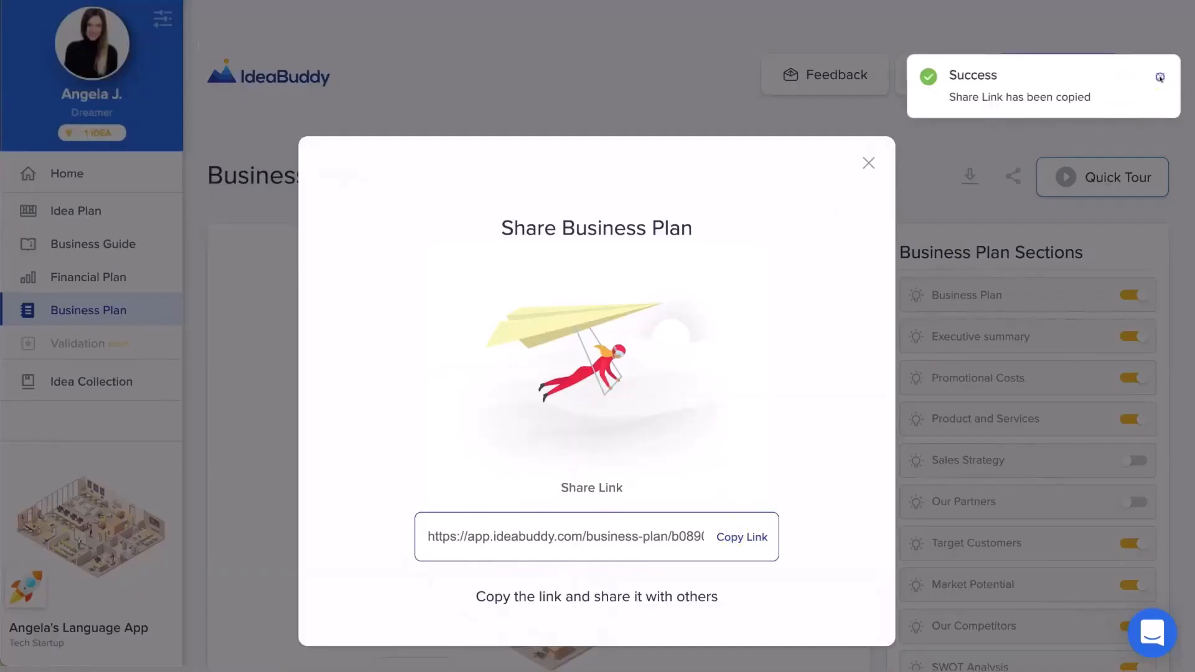
click(1161, 77)
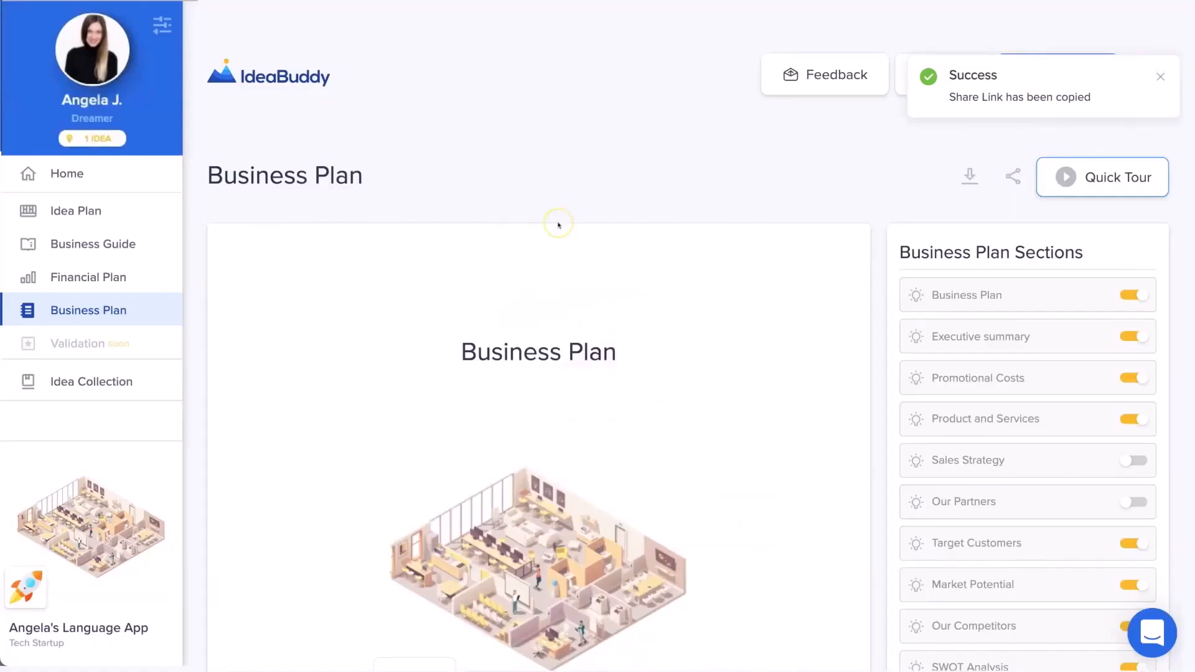
scroll(558, 224, down, 3)
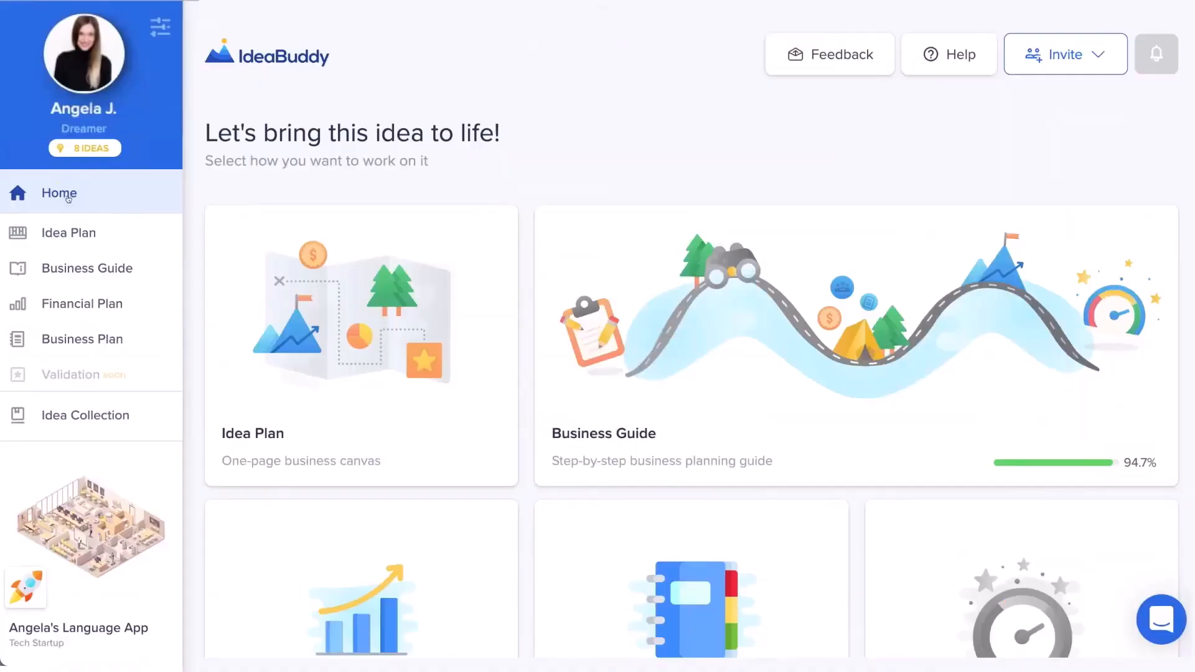
Open the Idea Collection and look over the ideas created in this account.
click(84, 147)
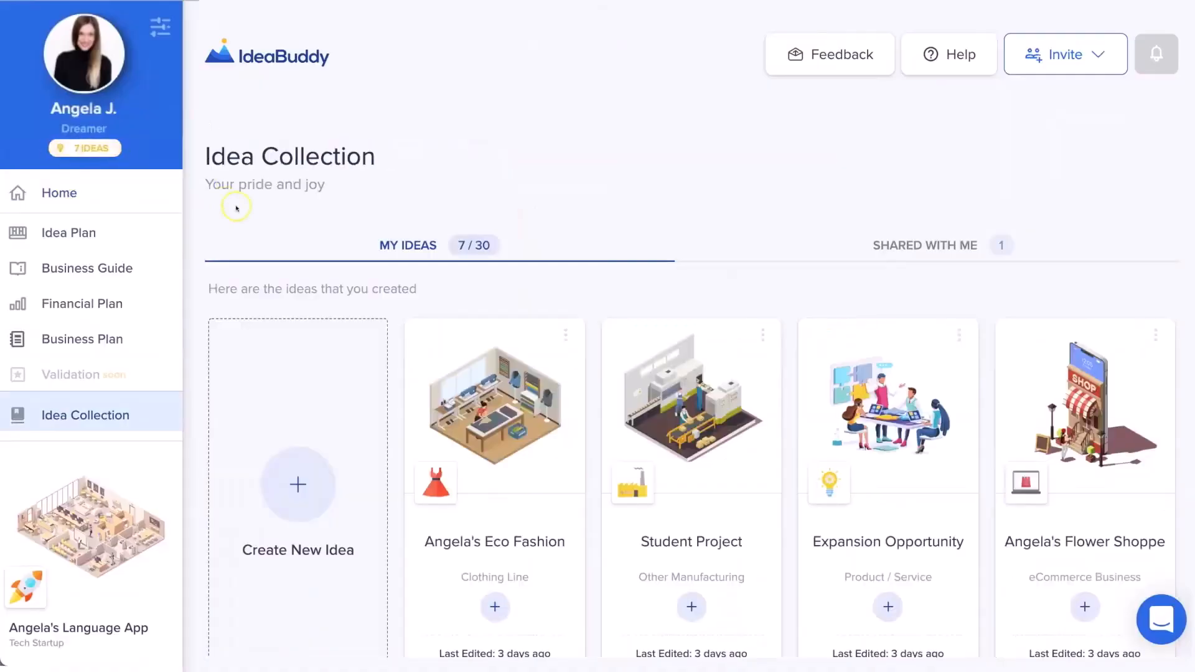
scroll(237, 208, down, 3)
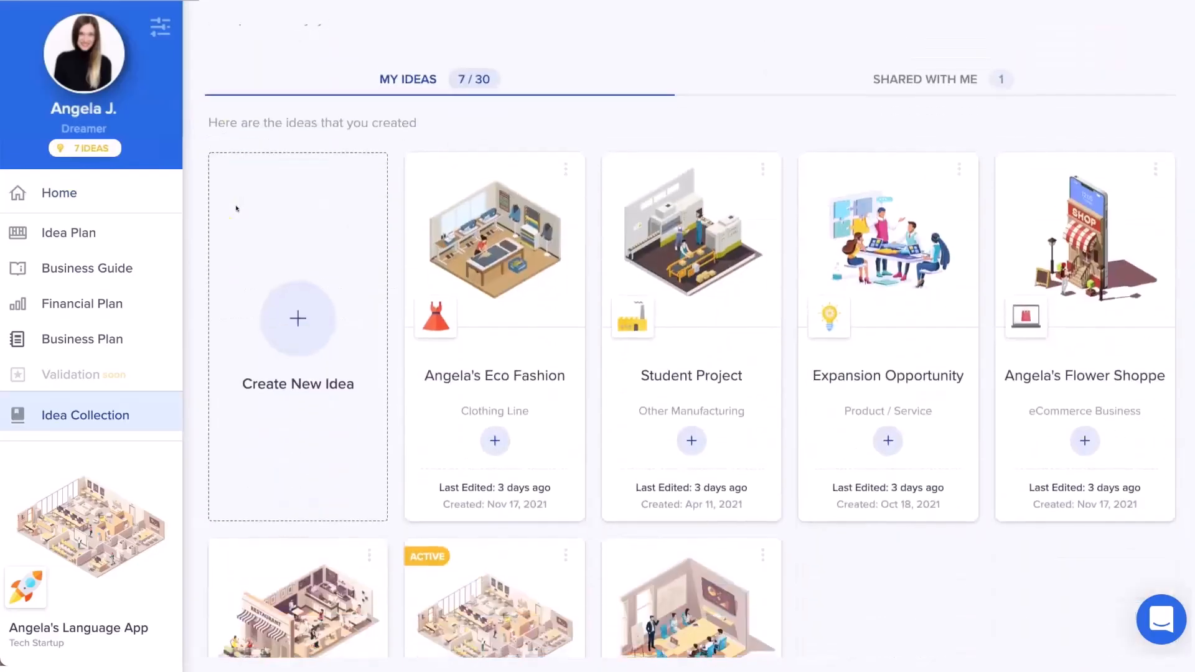
scroll(237, 208, up, 1)
scroll(237, 208, up, 1)
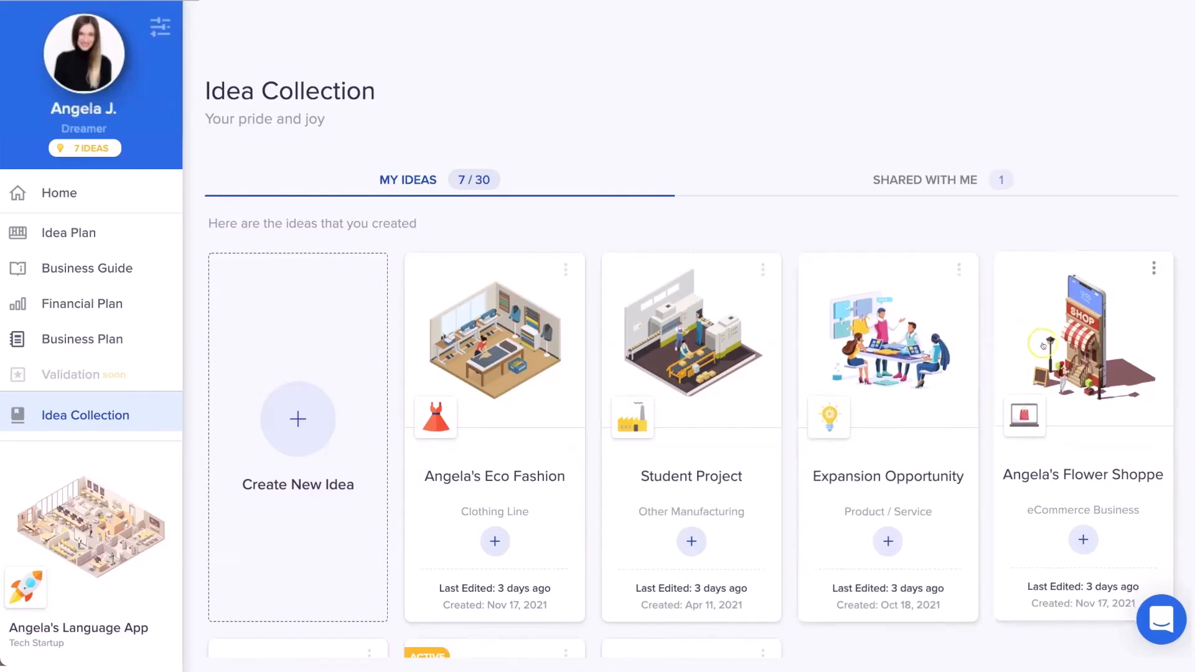
scroll(1043, 346, up, 1)
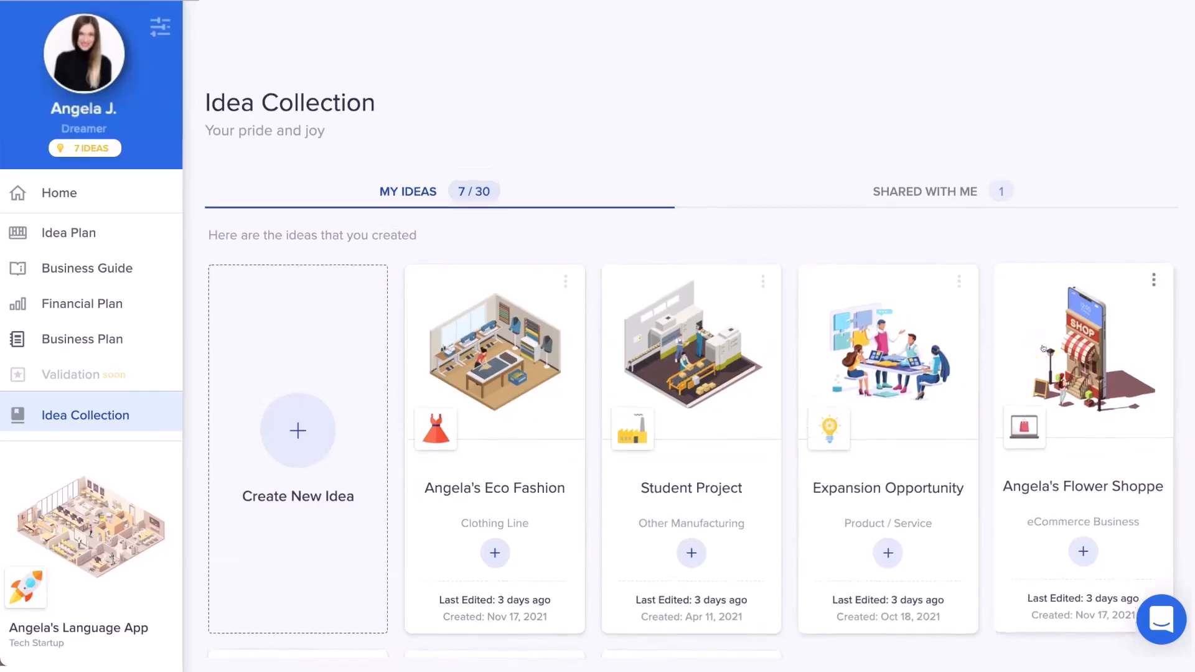
scroll(1044, 348, up, 1)
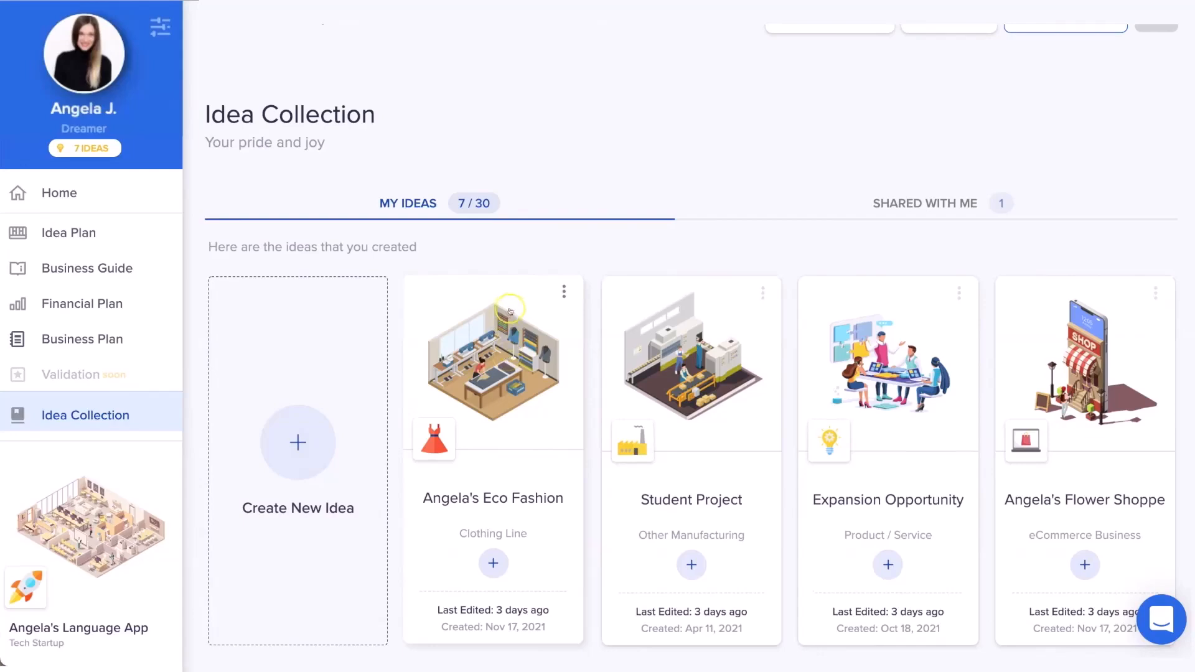
scroll(761, 249, up, 1)
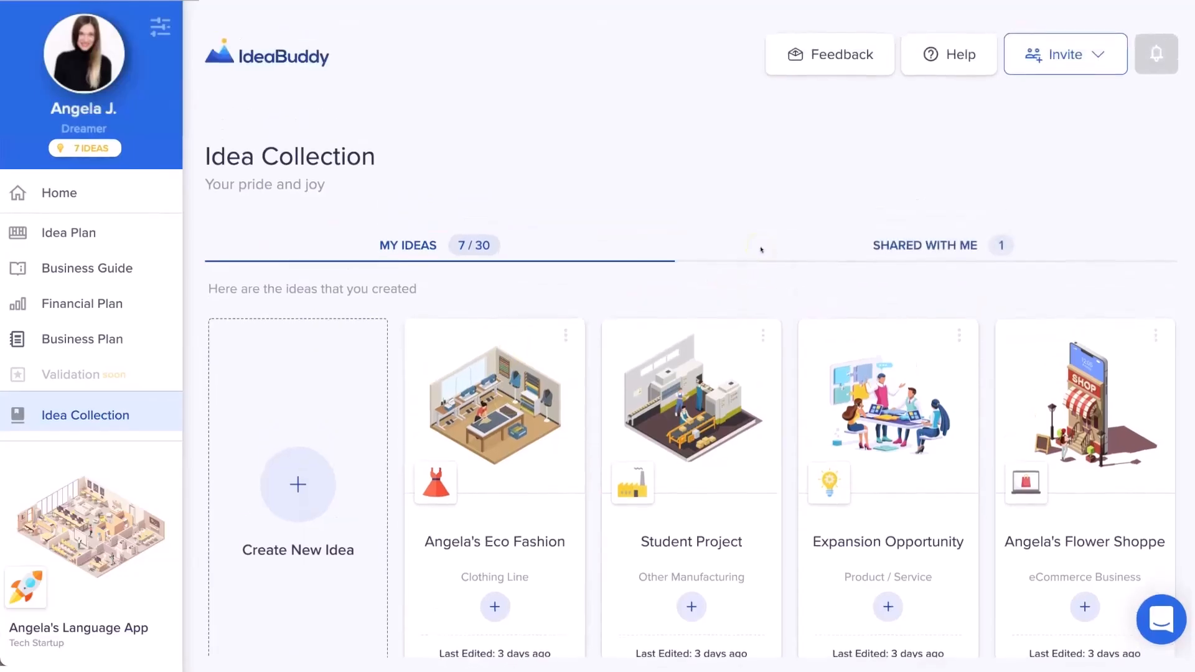
Examine the permissions of the Guest and Buddy roles in the invitation options, then close them.
click(1096, 55)
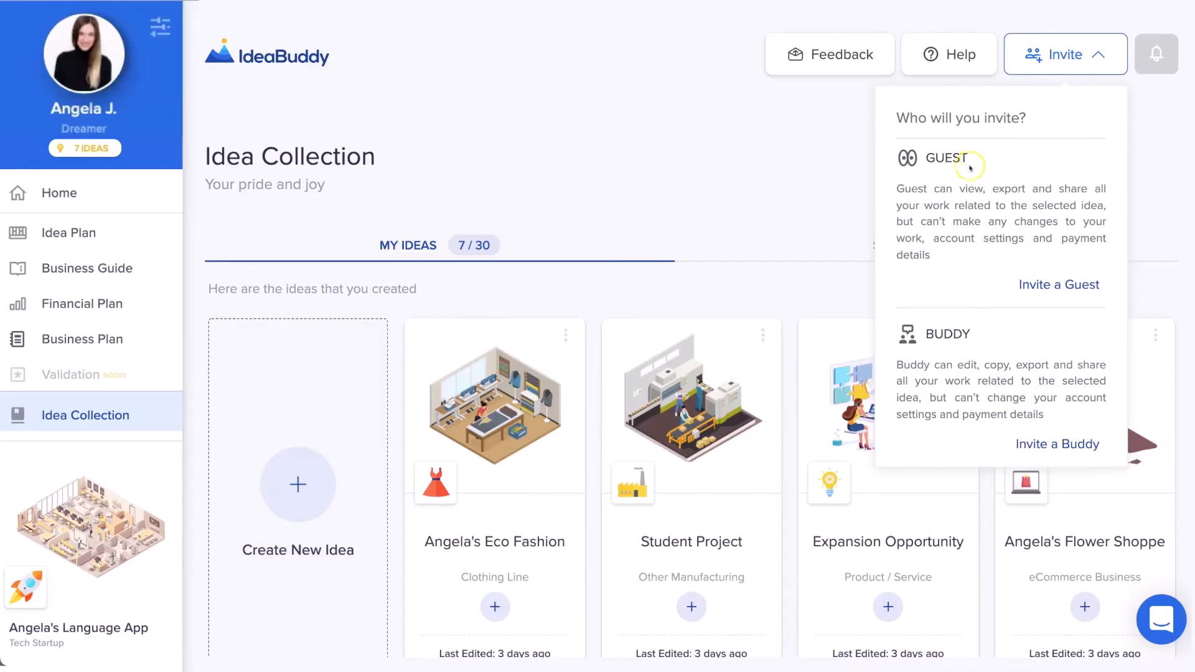
drag(960, 188, 1087, 188)
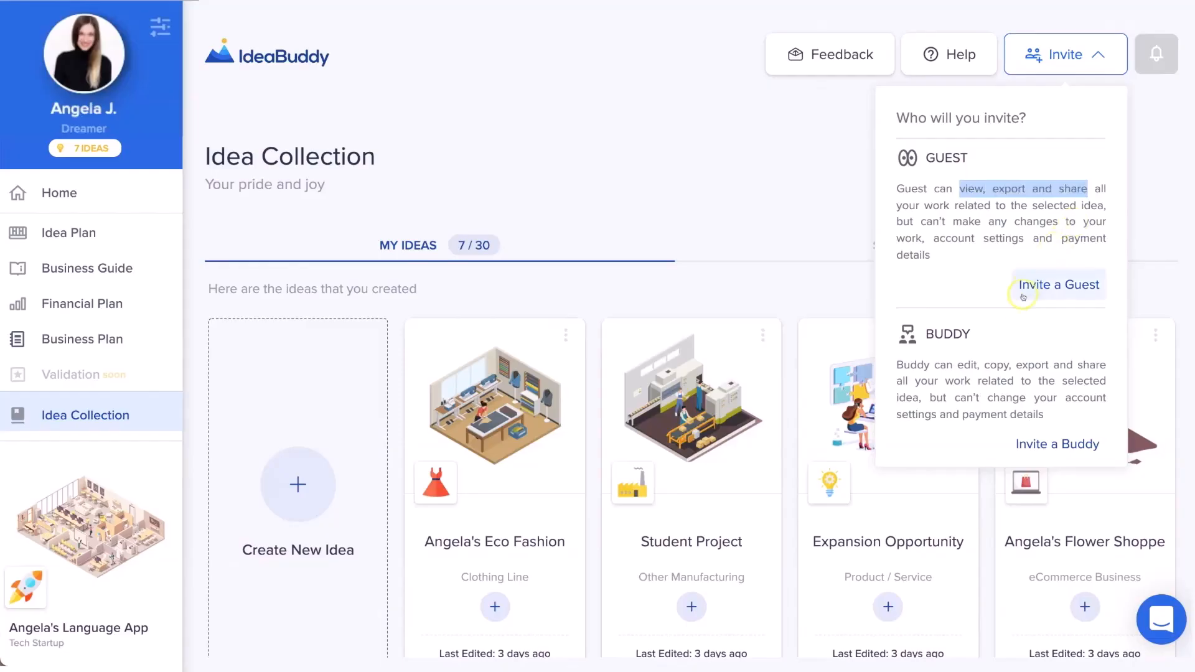
click(991, 336)
drag(959, 366, 1105, 369)
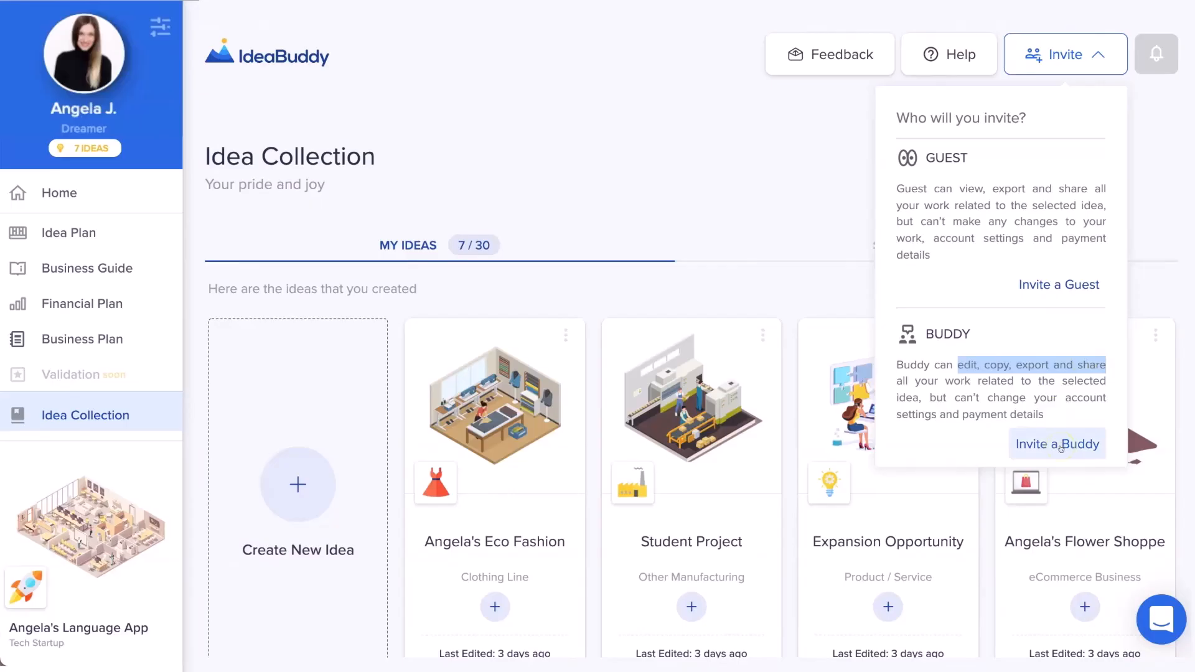
click(988, 340)
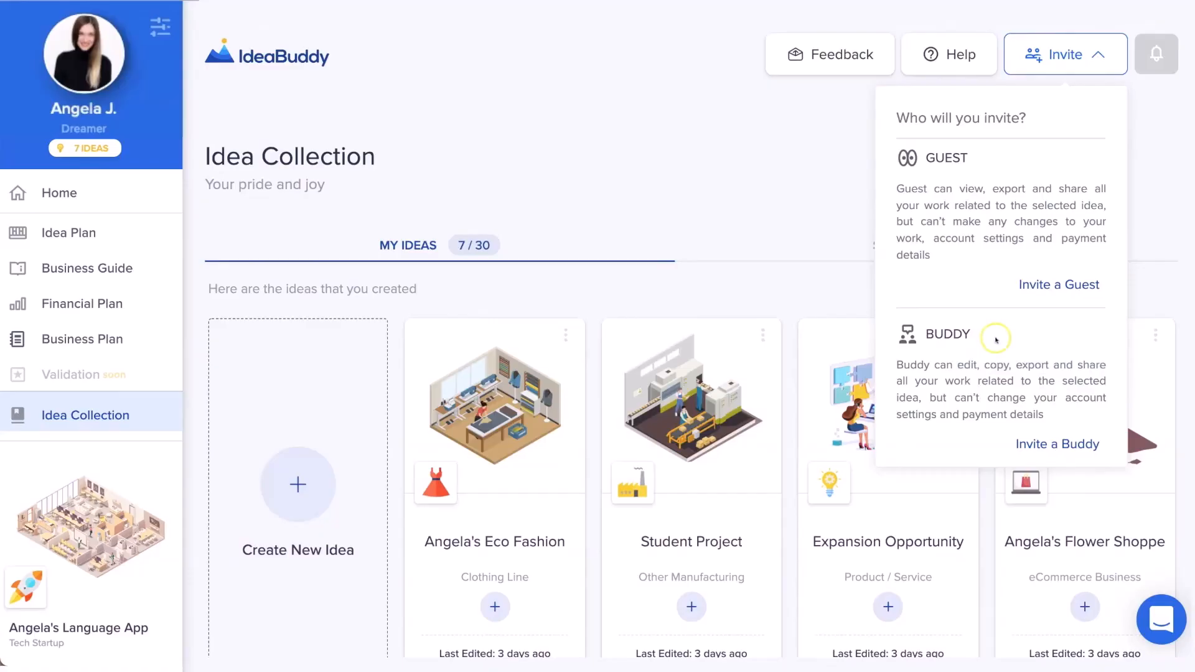
click(783, 193)
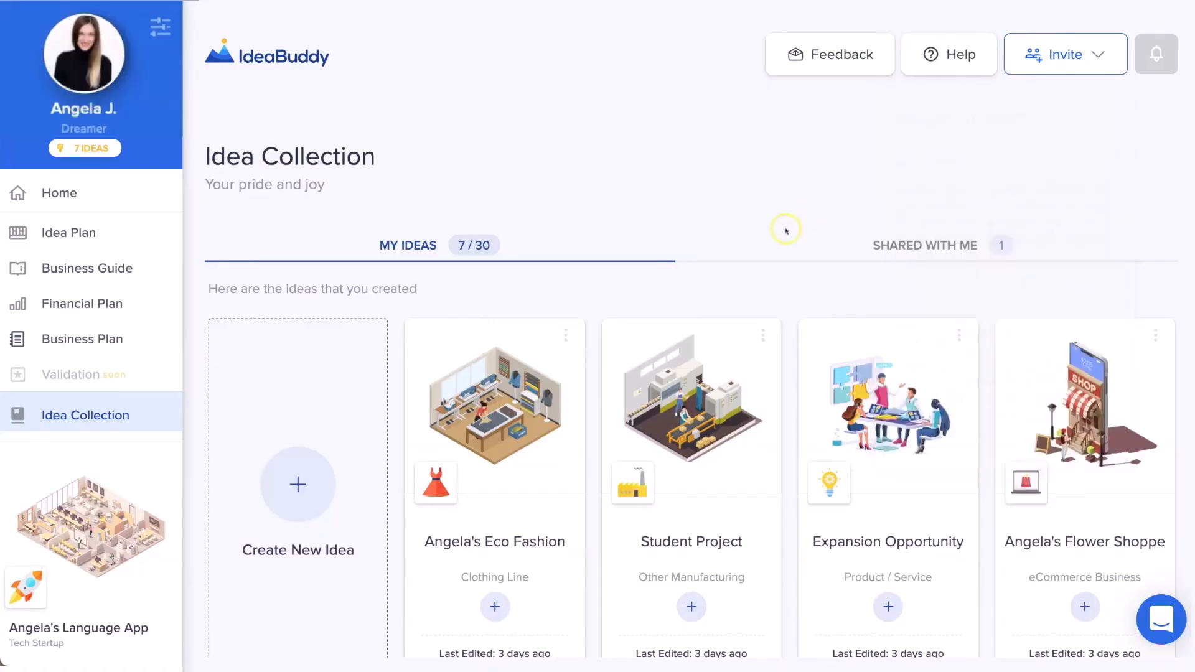
View the ideas shared with this account as a collaborator.
click(914, 244)
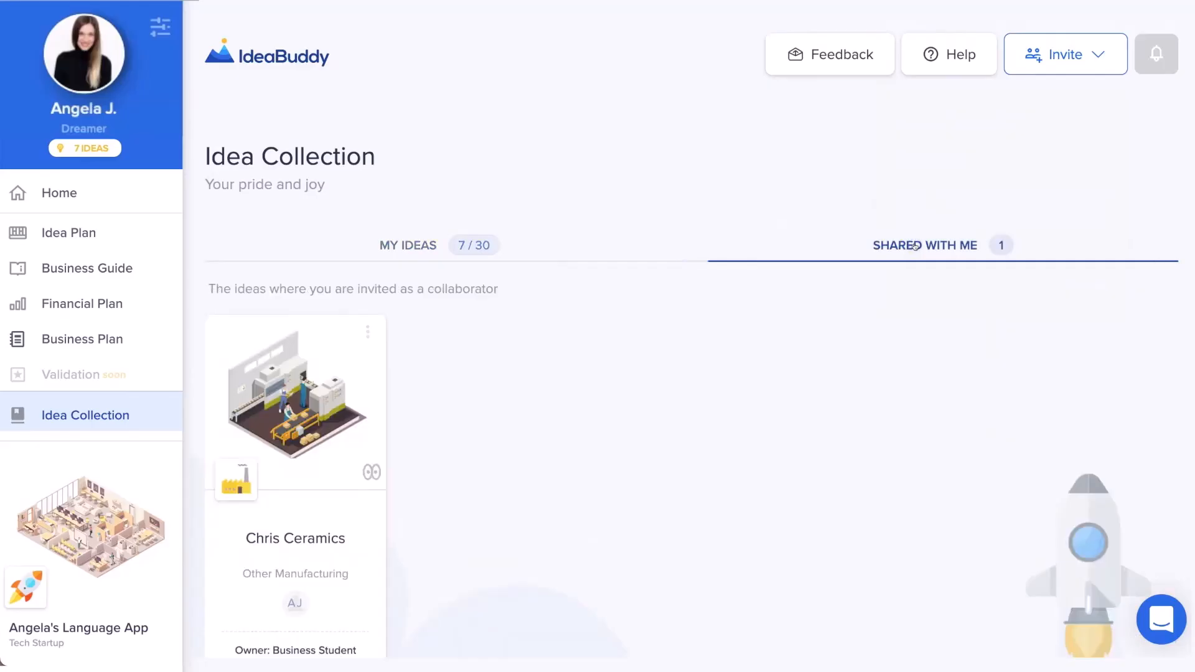
scroll(914, 245, down, 1)
click(793, 264)
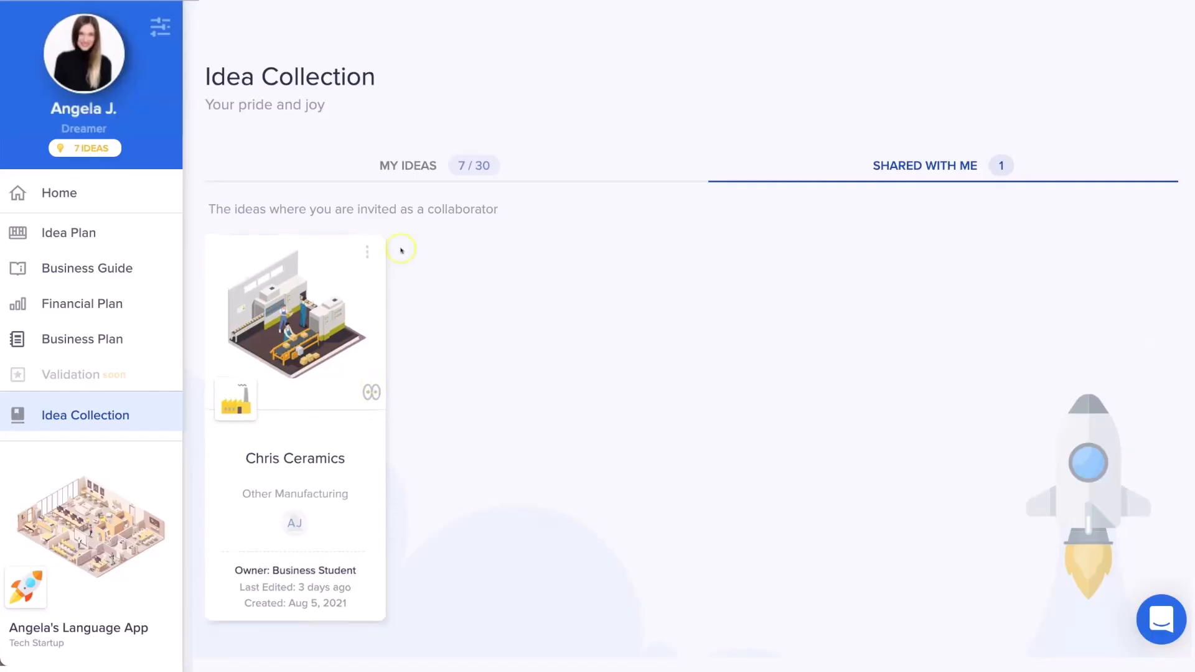
Return to the account's own ideas and duplicate the Student Project idea.
click(405, 165)
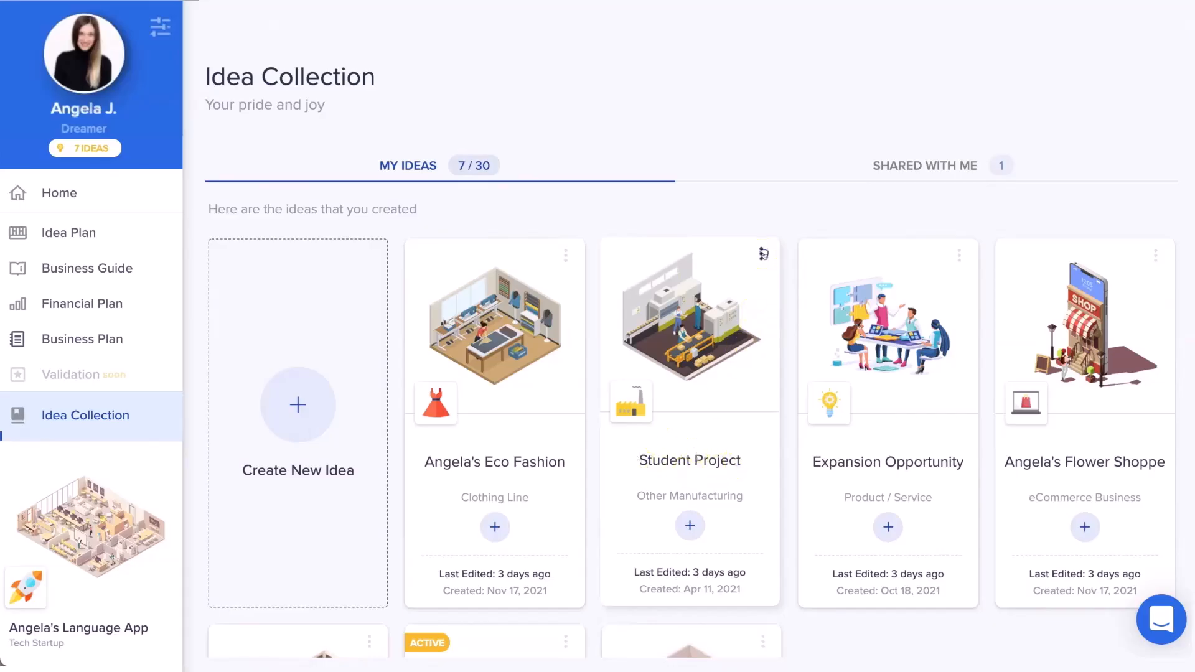
click(761, 254)
click(710, 330)
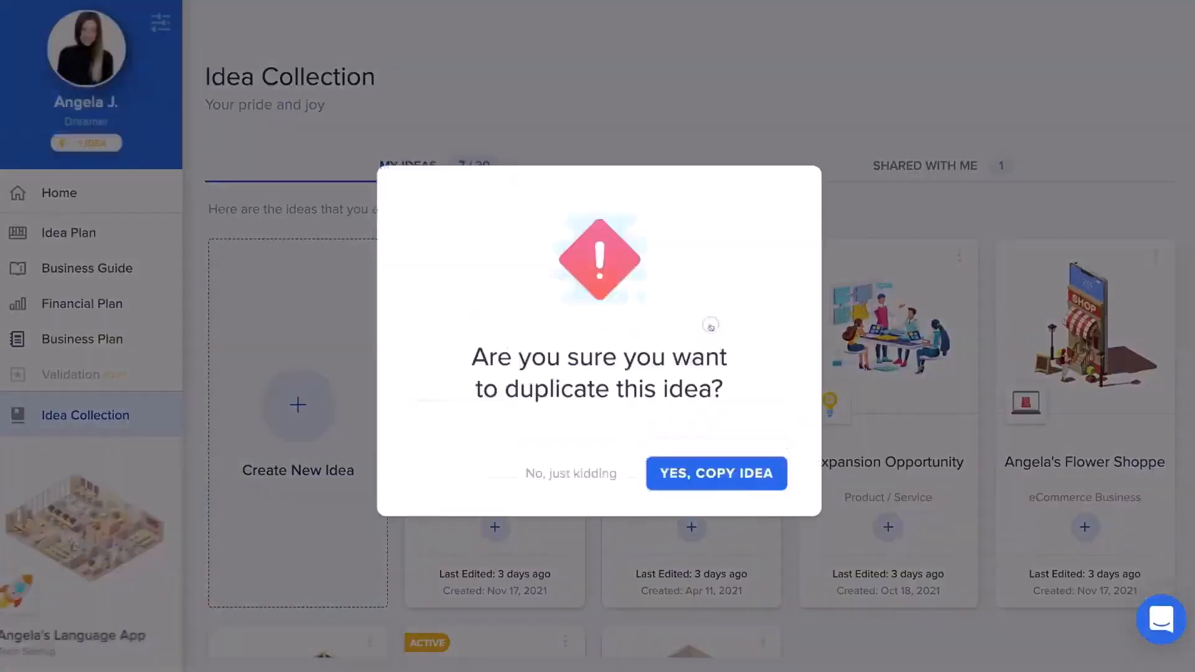
click(695, 468)
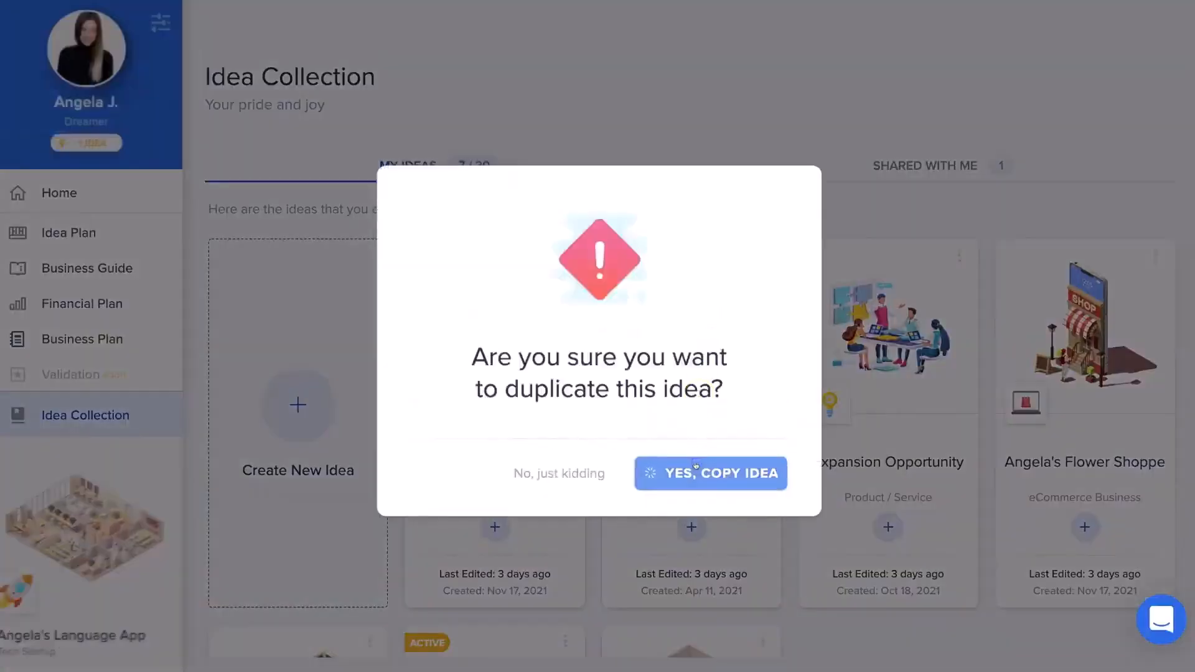